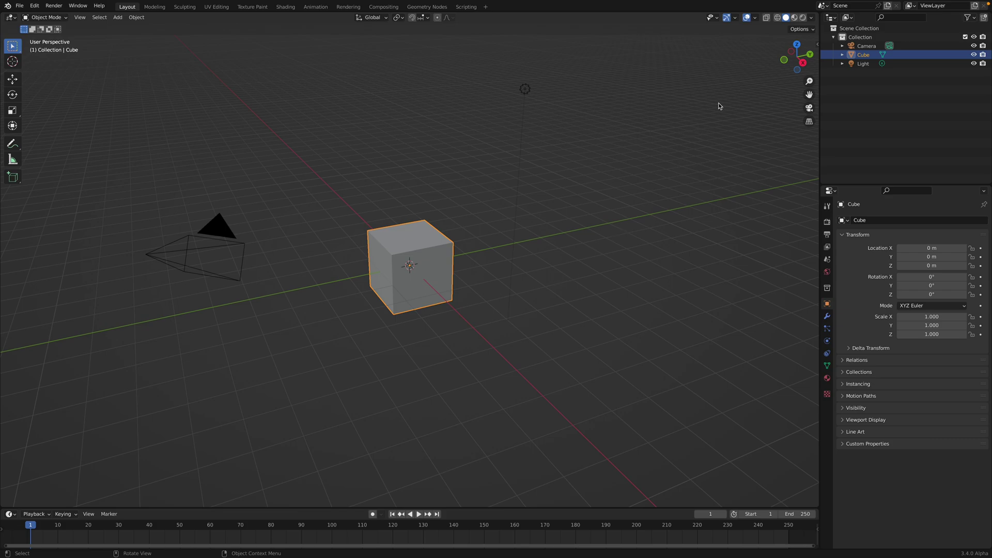
Split the 3D viewport horizontally, turn the upper area into a Geometry Node Editor, and create a new node tree for the cube
drag(817, 16, 414, 263)
click(11, 18)
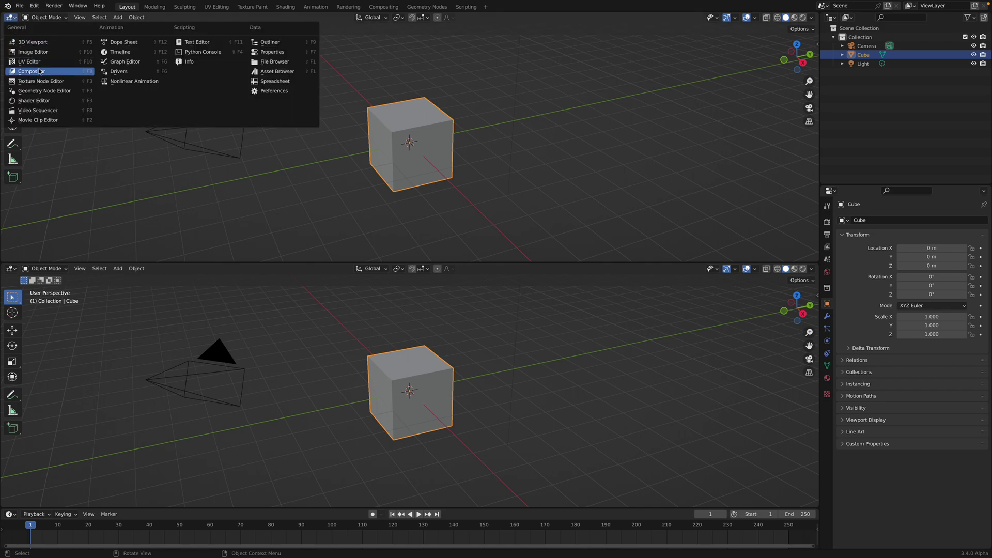
click(49, 92)
click(407, 19)
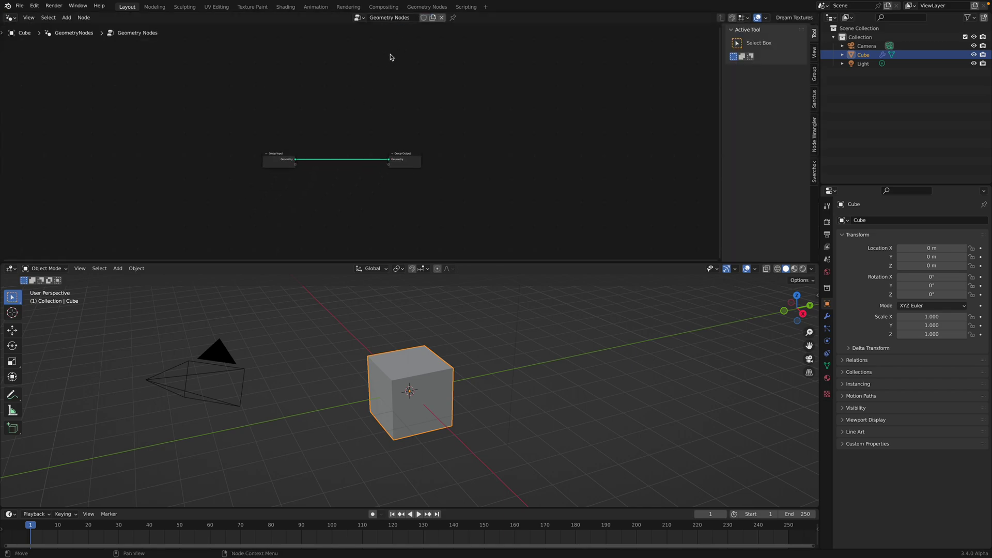
Add a Noise Texture node below the link between Group Input and Group Output
key(shift+a)
click(347, 152)
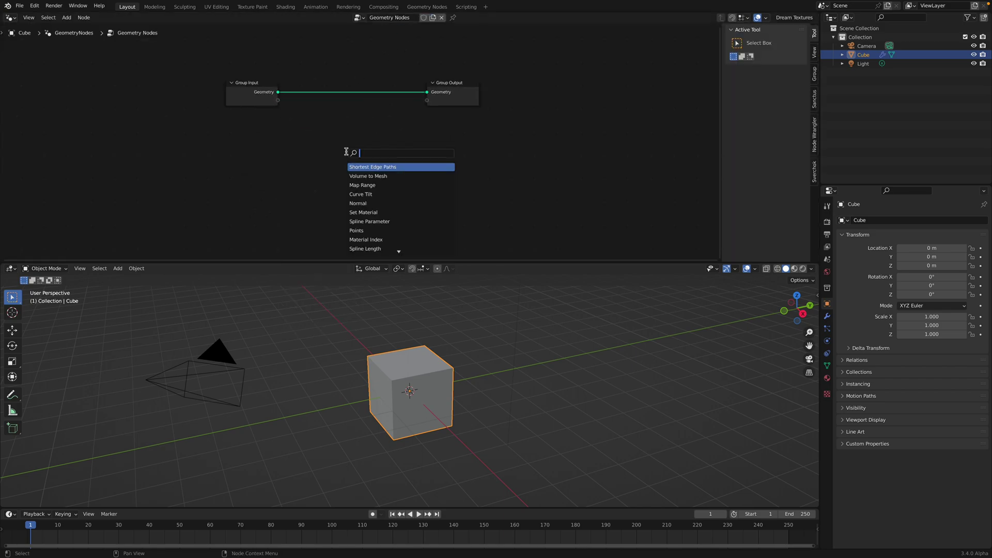
text(noise)
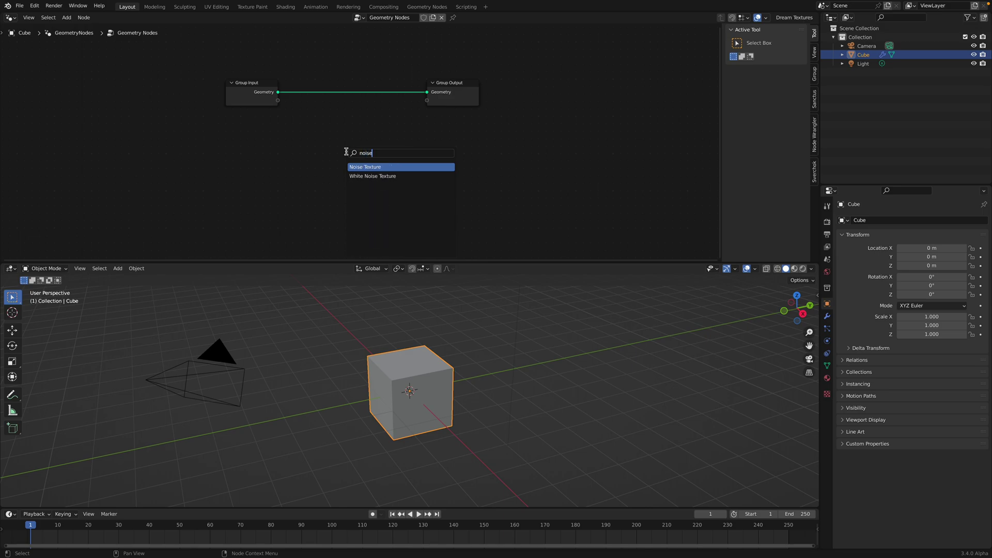
key(Return)
click(326, 161)
Add a Magic Texture node beside the Noise Texture node
key(shift+a)
click(252, 178)
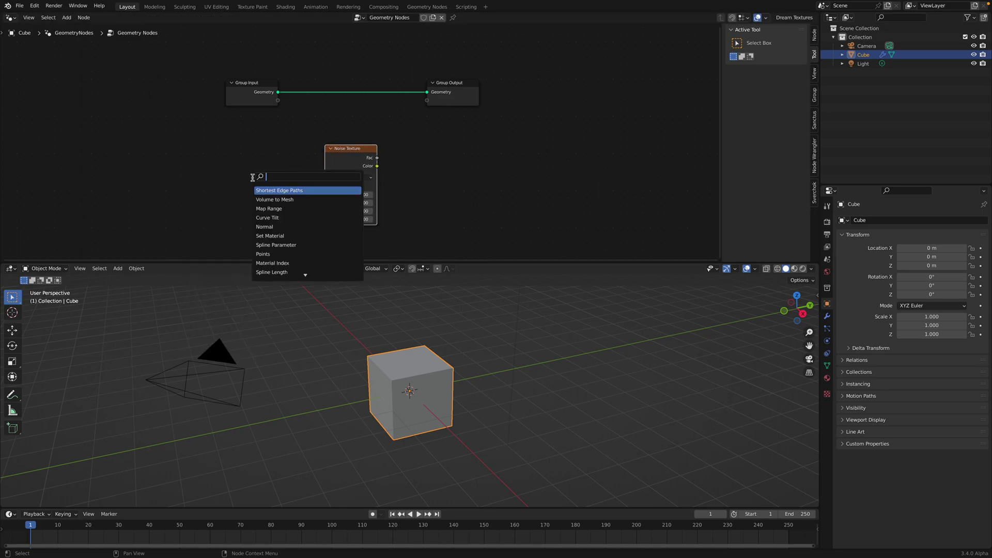
text(magic)
key(Return)
click(232, 160)
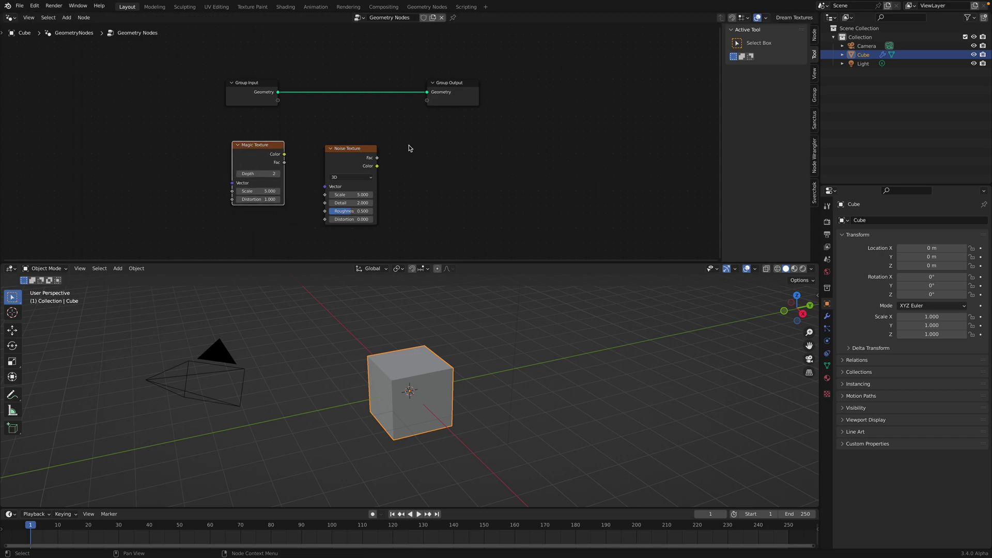
Move Group Output farther away and add a Points node between the Noise Texture and Group Output
scroll(401, 122, up, 1)
drag(461, 89, 563, 98)
key(shift+a)
click(484, 122)
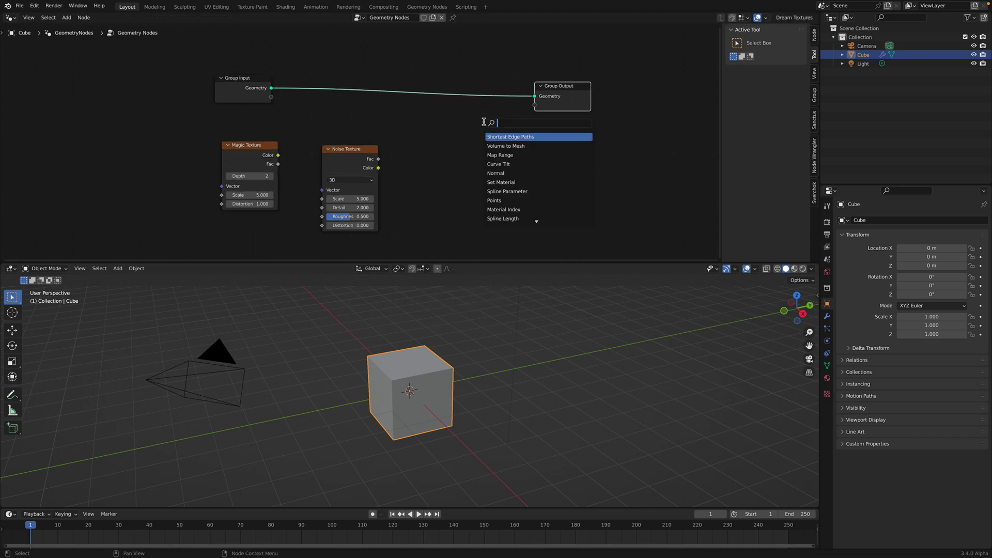
text(point)
key(Return)
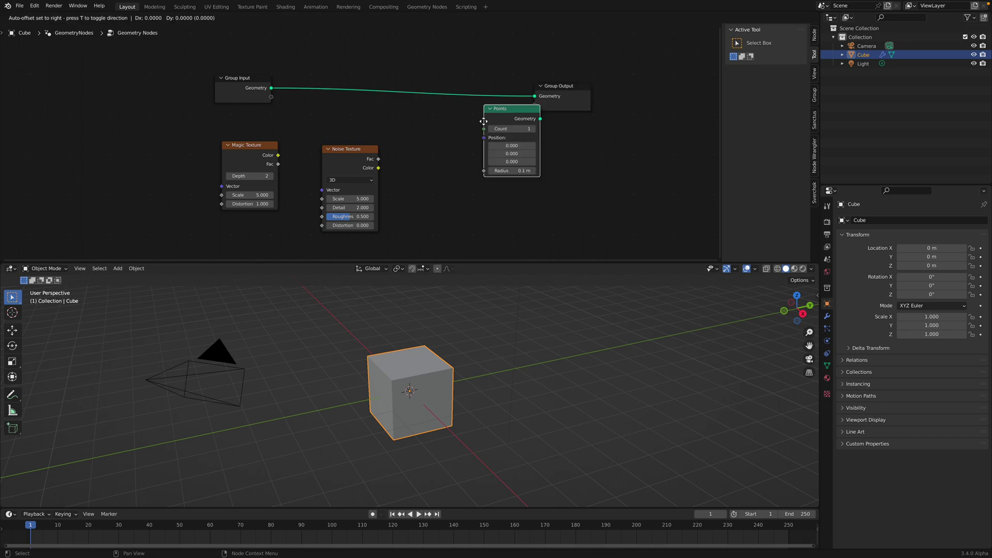
drag(551, 92, 582, 73)
drag(469, 105, 482, 103)
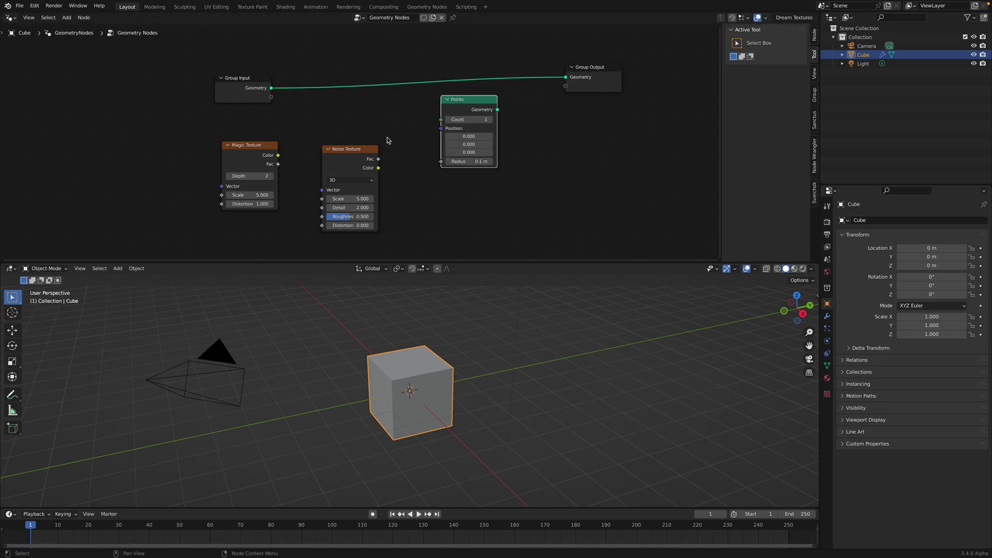
Connect the Noise Texture's Color to the Points node's Position, and the Points Geometry to Group Output
drag(362, 150, 441, 129)
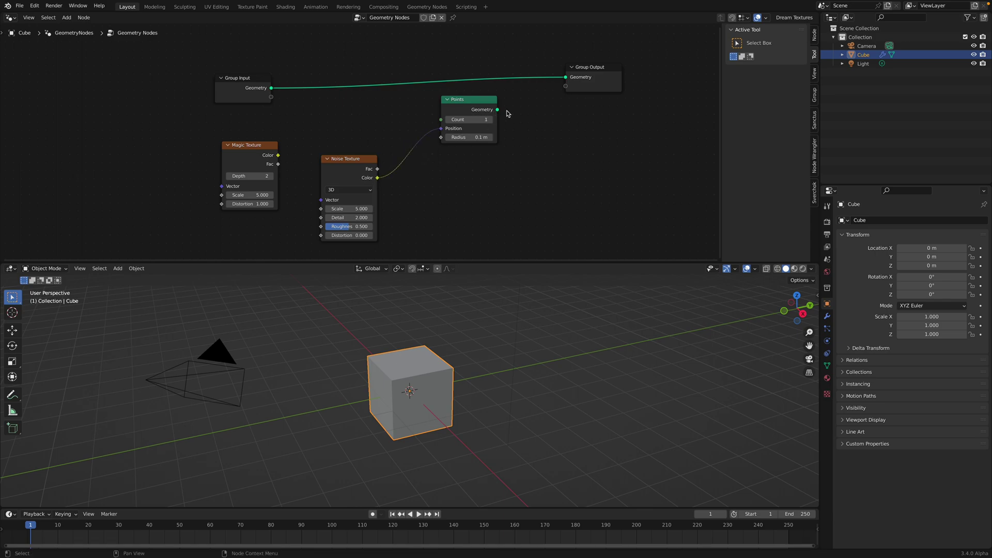
drag(498, 109, 570, 78)
drag(595, 78, 607, 89)
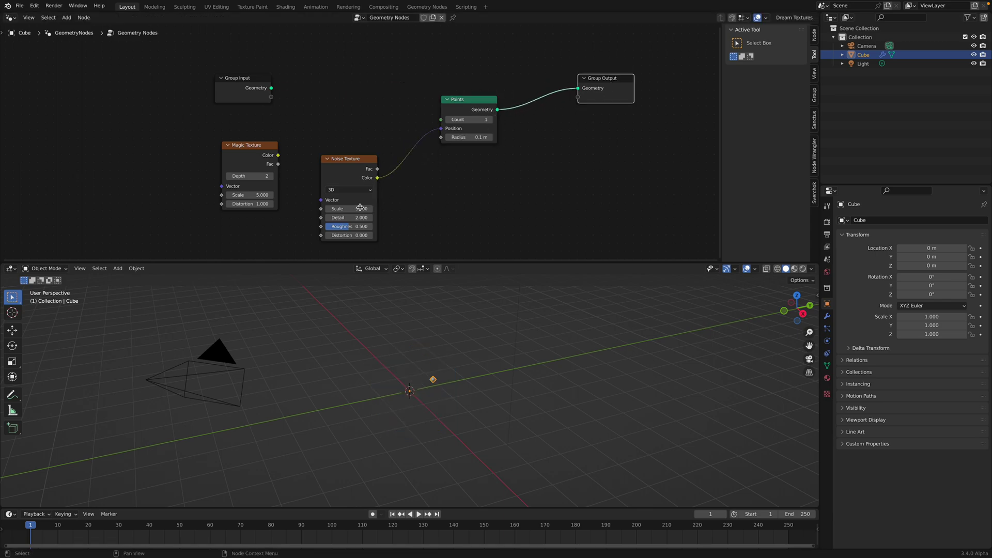
Set the Noise Texture scale to 3.940 and the Points count to 95, then reposition both nodes slightly
drag(361, 209, 351, 209)
drag(476, 120, 524, 121)
drag(353, 205, 342, 206)
drag(364, 174, 370, 183)
drag(459, 108, 461, 118)
Add a Mesh Line node above the Noise Texture node
scroll(444, 122, up, 1)
key(shift+a)
click(409, 102)
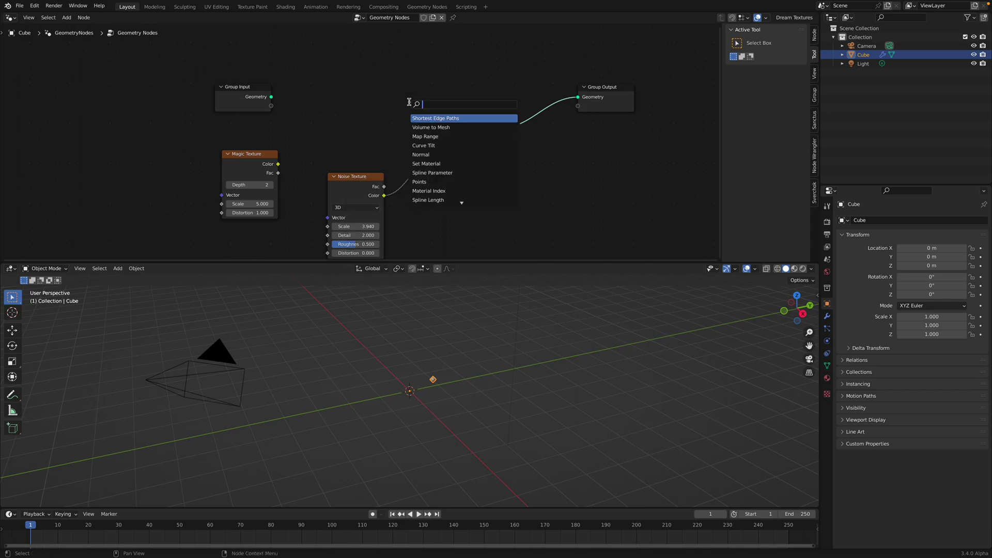
text(mesh)
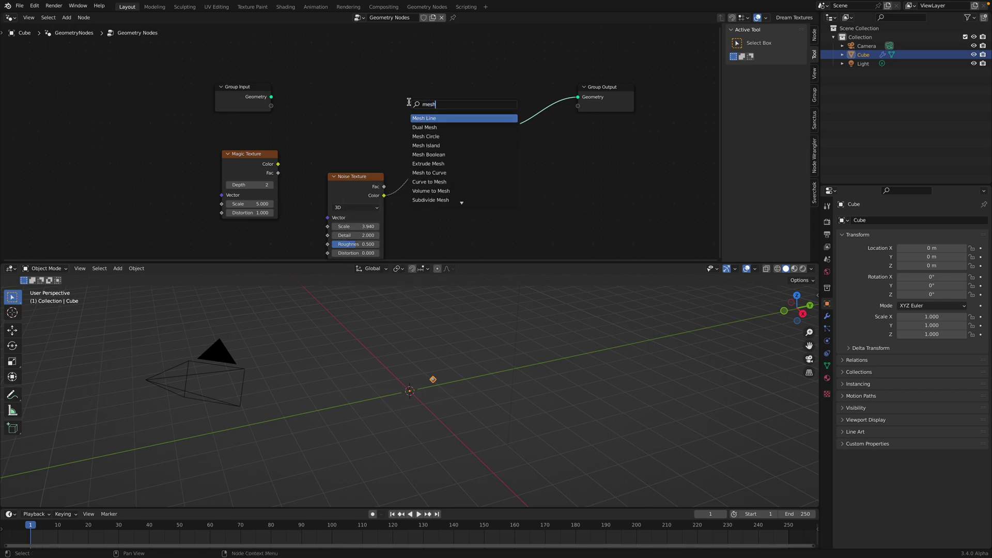
key(Return)
click(344, 47)
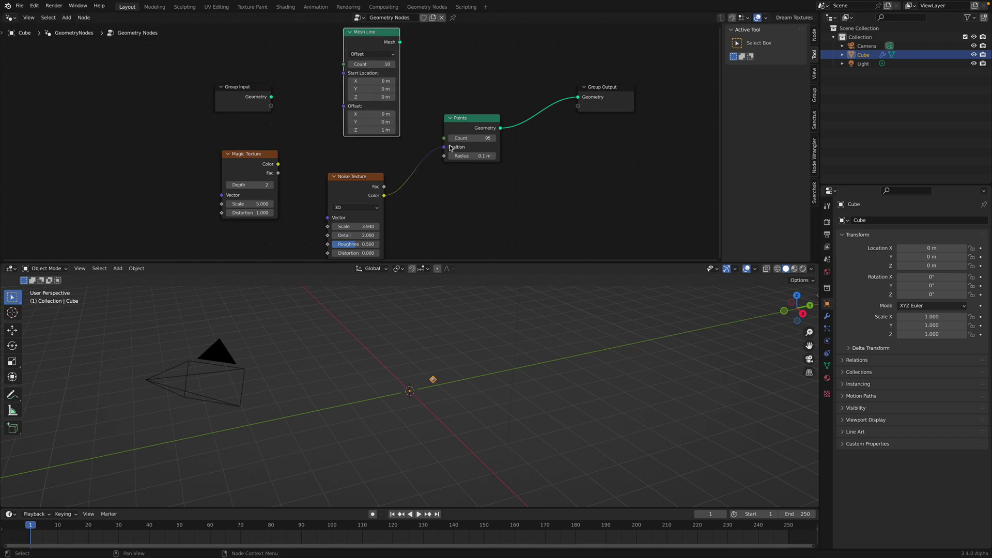
Connect the Mesh Line's Mesh output to Group Output and set its Z offset to 0.48 m
middle_drag(446, 147, 414, 152)
drag(337, 39, 326, 39)
middle_drag(347, 55, 348, 58)
drag(357, 50, 546, 106)
scroll(483, 339, down, 5)
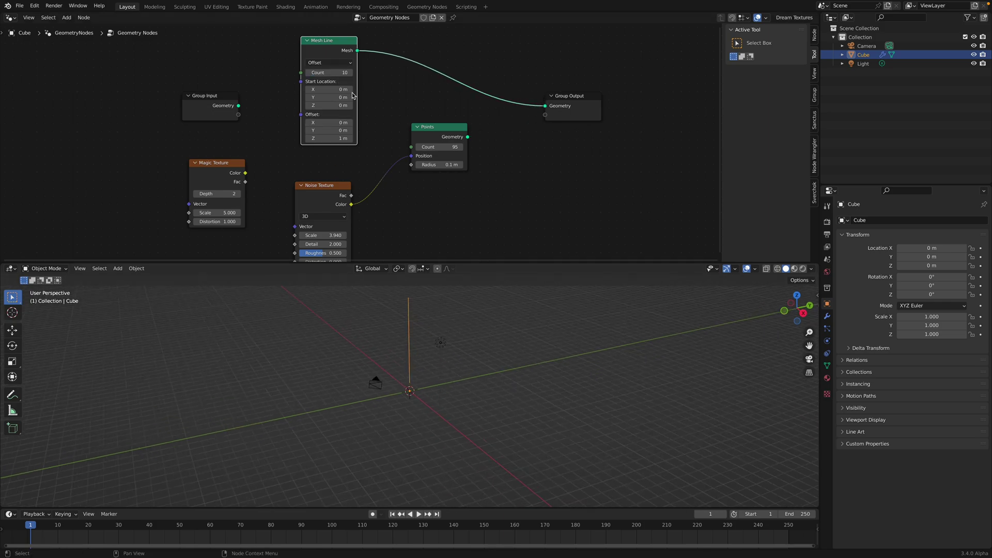
drag(331, 138, 317, 138)
scroll(470, 357, up, 3)
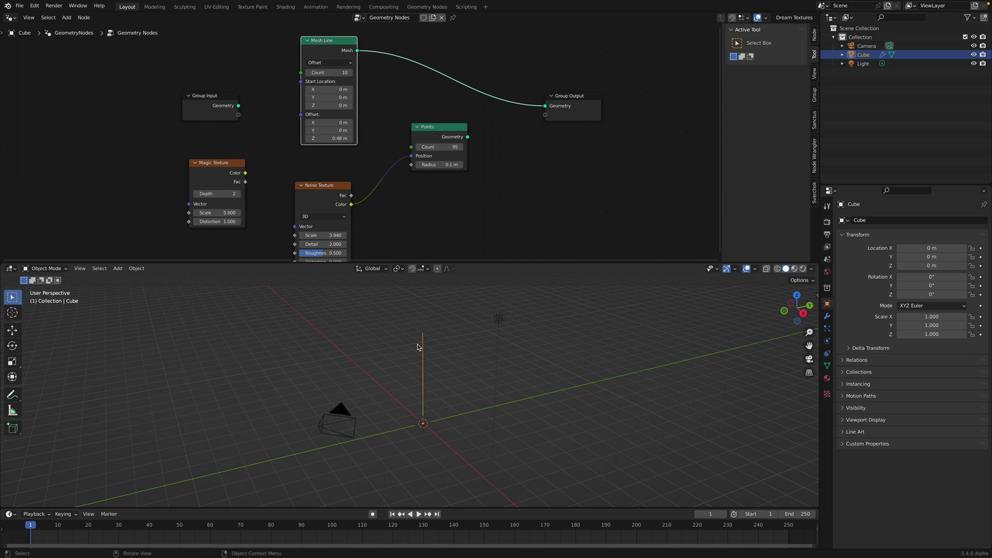
Rearrange the Noise Texture, Points and Mesh Line nodes, and enlarge the node editor area for more working room
drag(331, 186, 361, 171)
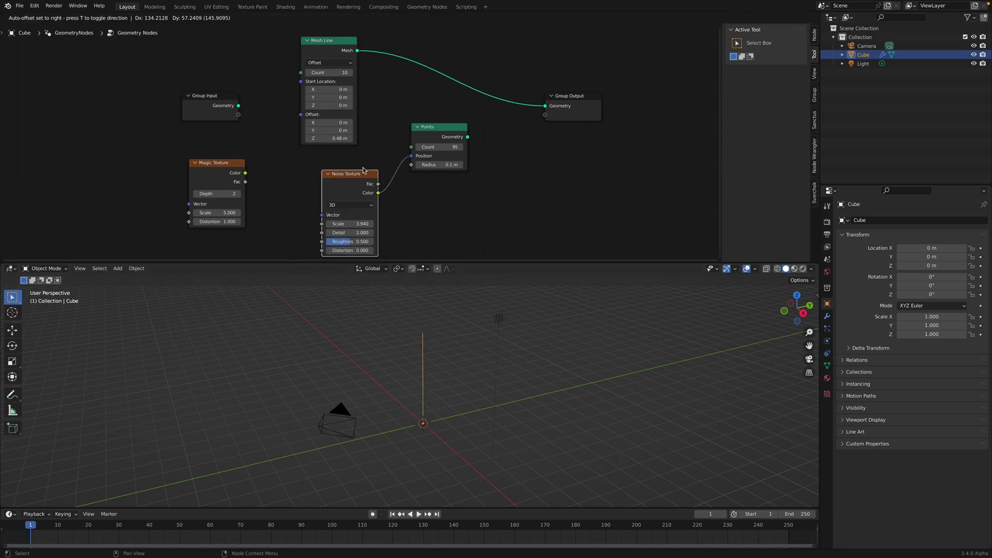
drag(429, 127, 451, 130)
drag(361, 174, 380, 170)
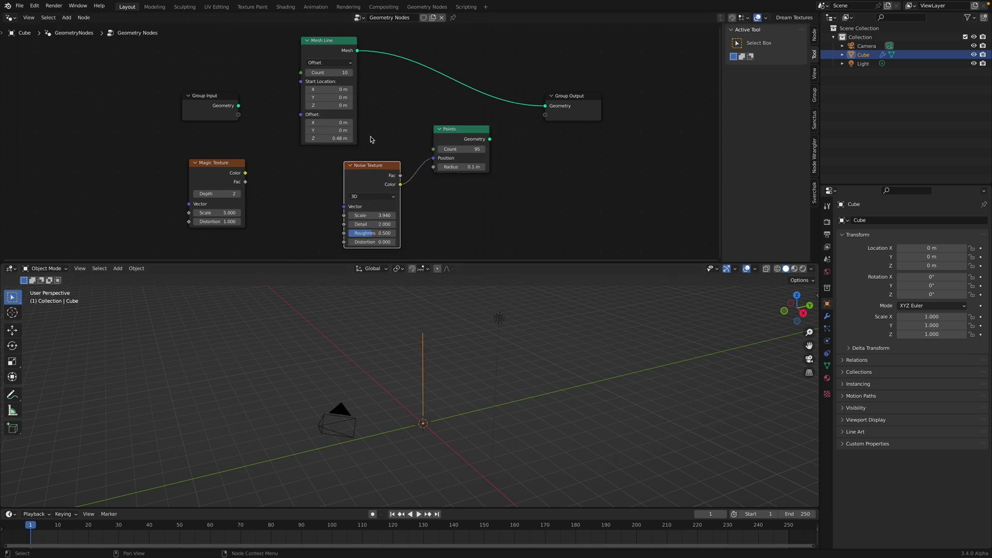
drag(454, 263, 463, 310)
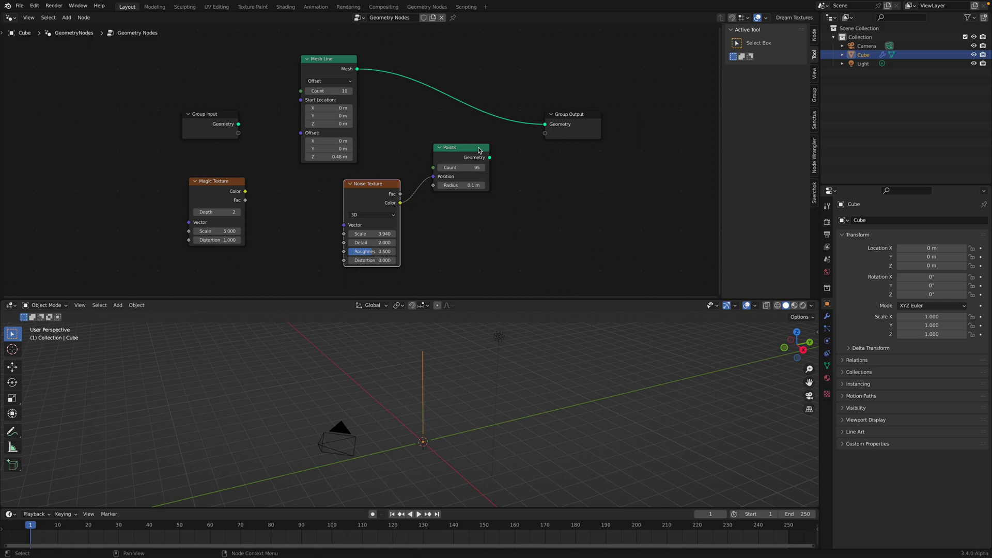
drag(461, 154, 464, 156)
drag(321, 67, 321, 67)
Add a Position node and connect it to the Noise Texture's Vector input
key(shift+a)
click(298, 197)
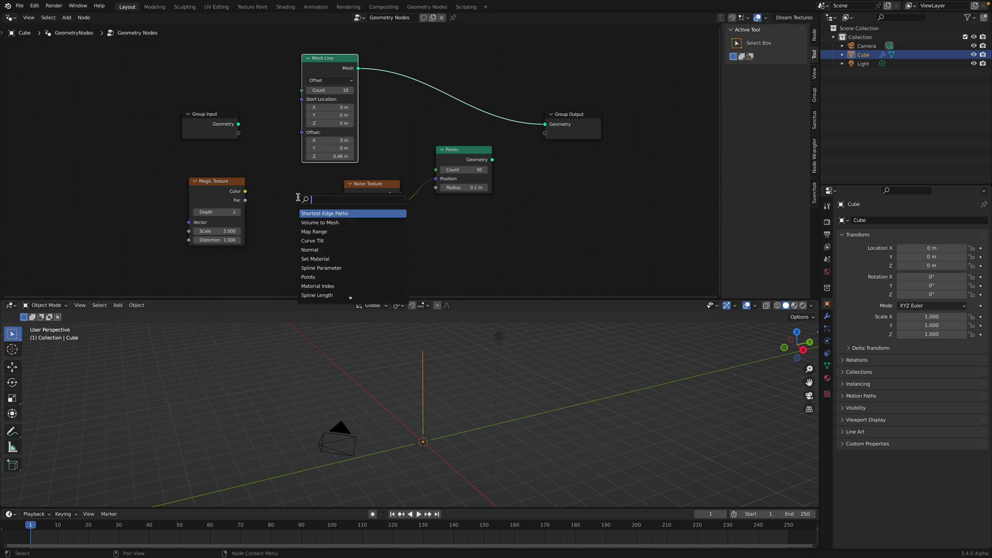
text(pos)
key(Return)
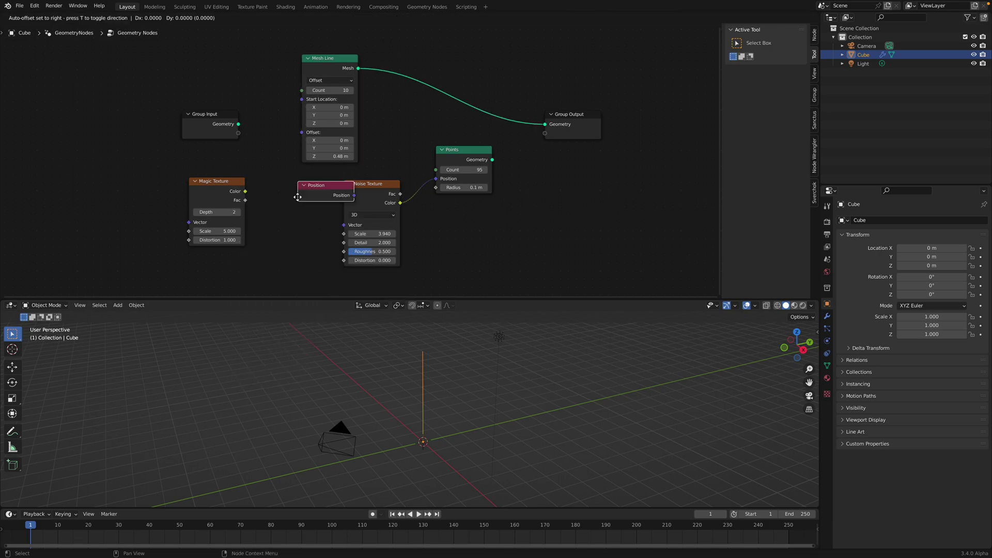
click(279, 219)
drag(348, 63, 366, 56)
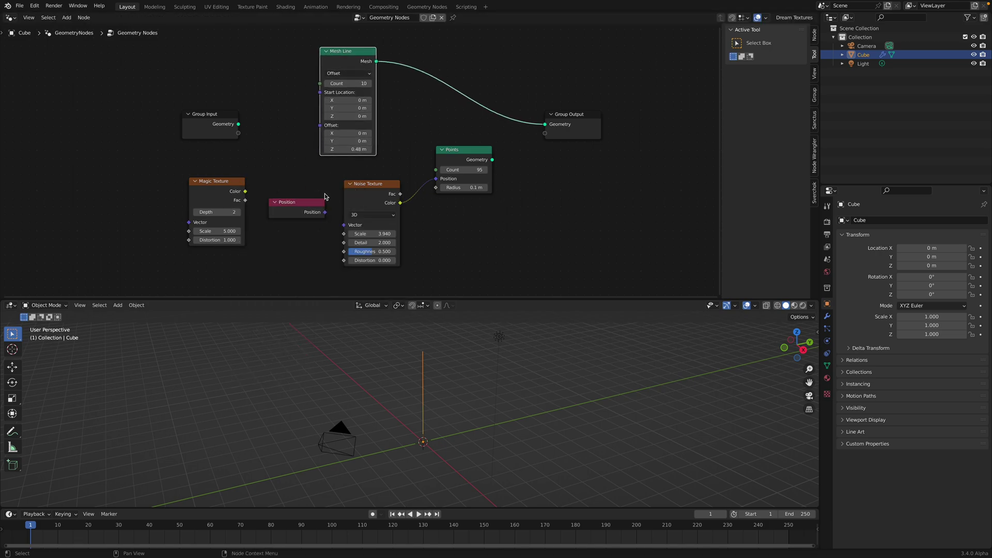
drag(322, 211, 344, 224)
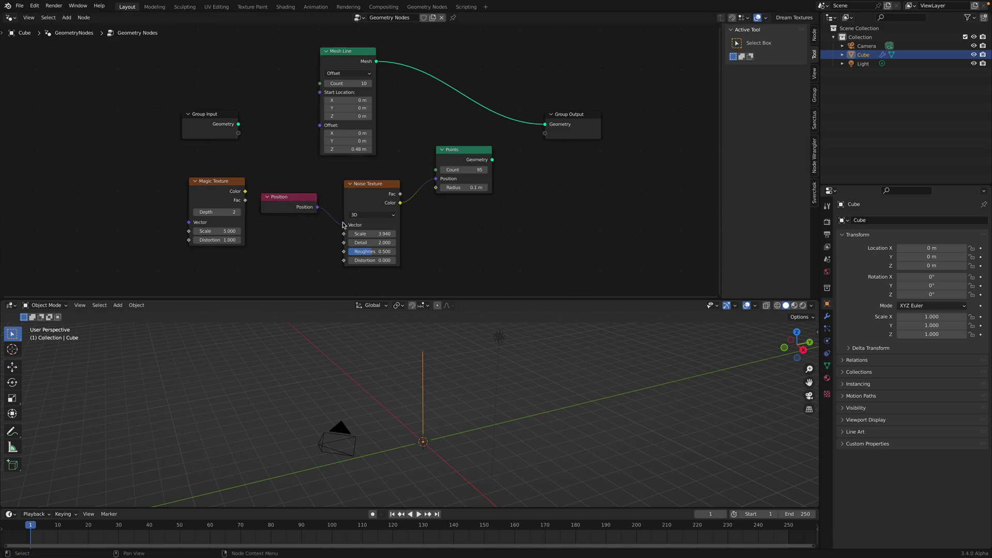
Delete the Points node and insert a Set Position node on the link between Mesh Line and Group Output
drag(459, 154, 473, 168)
key(x)
key(shift+a)
click(461, 155)
text(set)
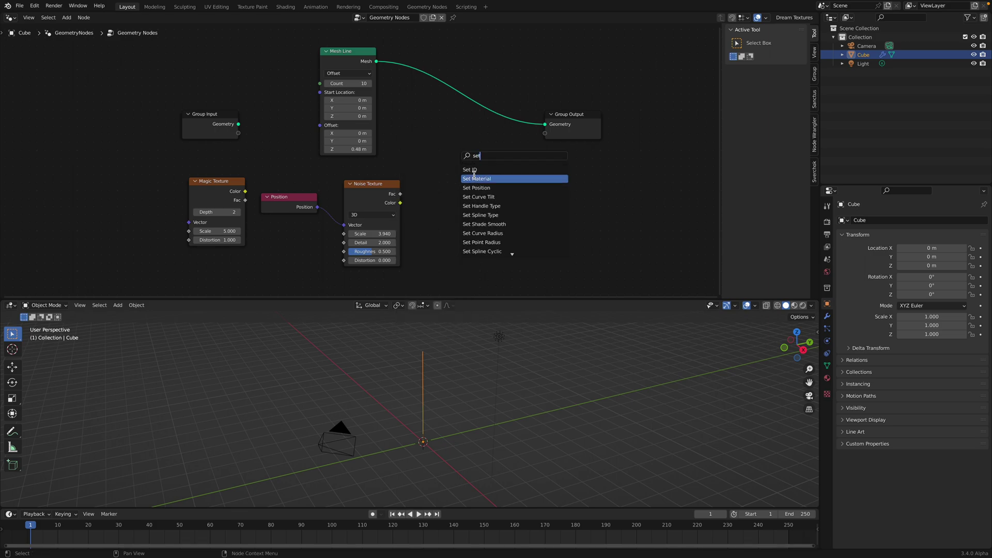
click(472, 186)
click(471, 142)
Space out the Noise Texture and Mesh Line nodes, and connect the noise Color to Set Position's Offset
drag(383, 187, 398, 186)
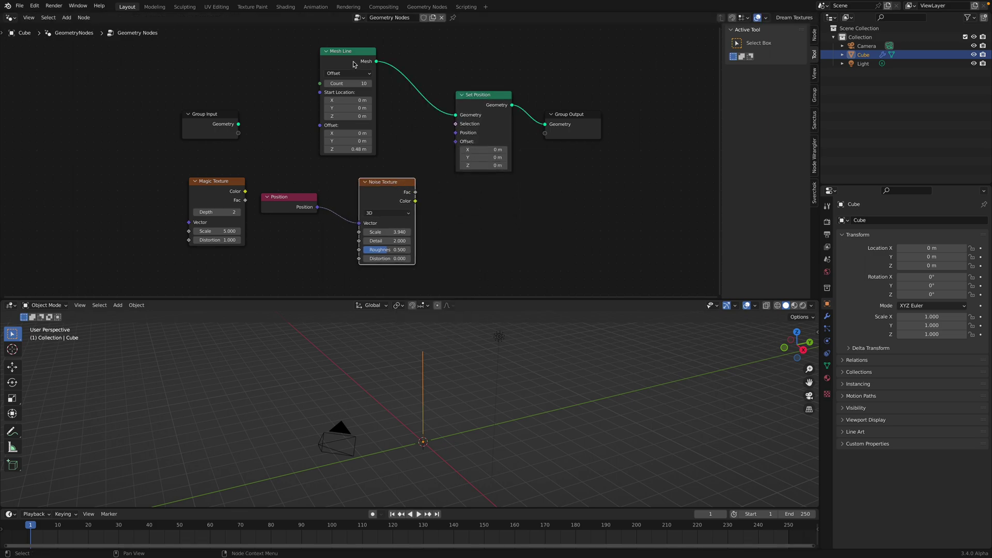
drag(361, 67, 369, 67)
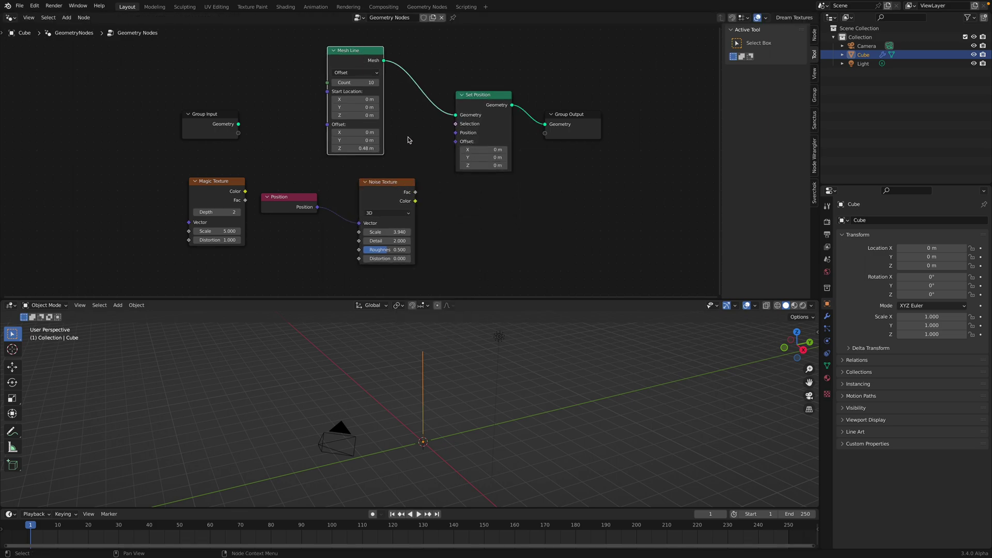
drag(415, 201, 435, 185)
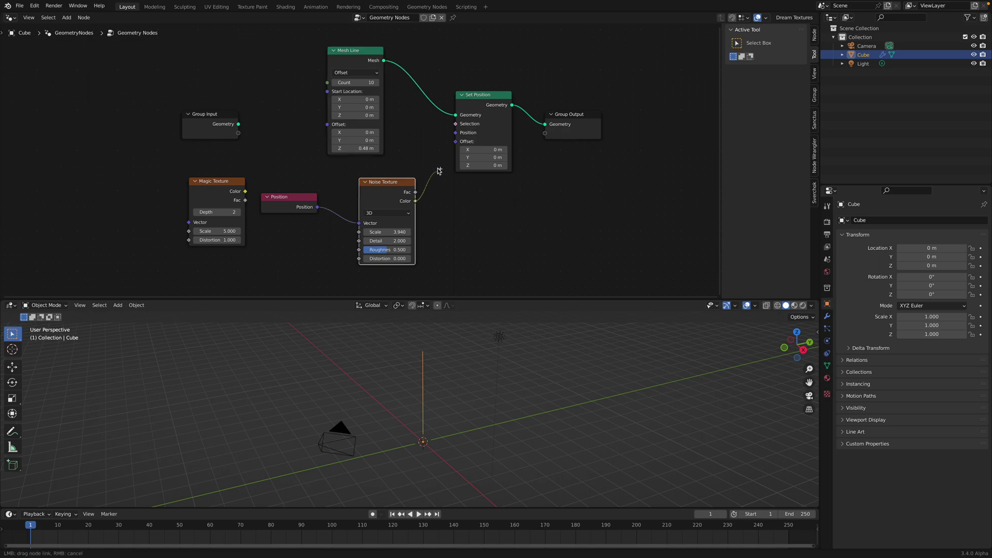
drag(451, 143, 454, 143)
middle_drag(476, 346, 494, 348)
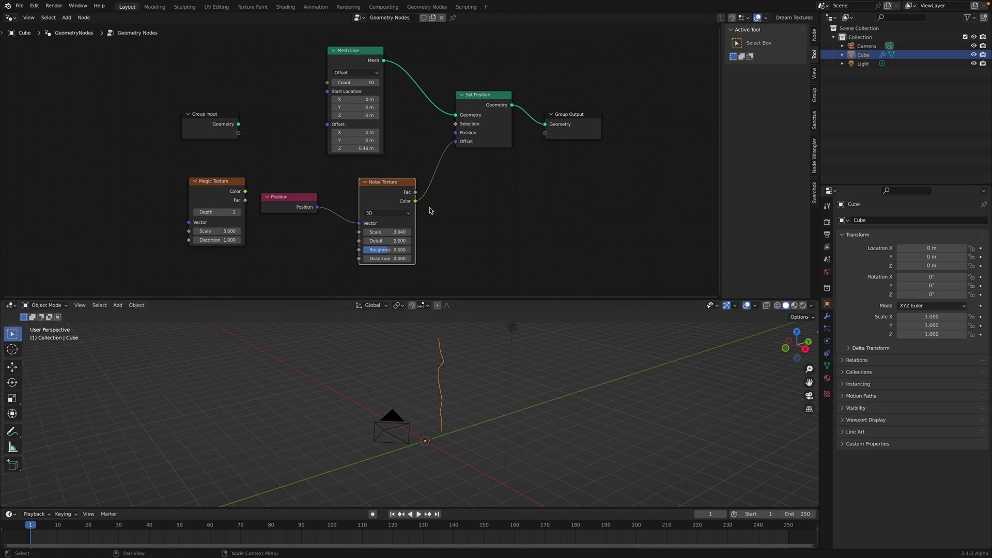
Spread out the Set Position and Group Output nodes, and move the noise Color link from Offset to Position
scroll(440, 183, up, 1)
drag(462, 145, 495, 129)
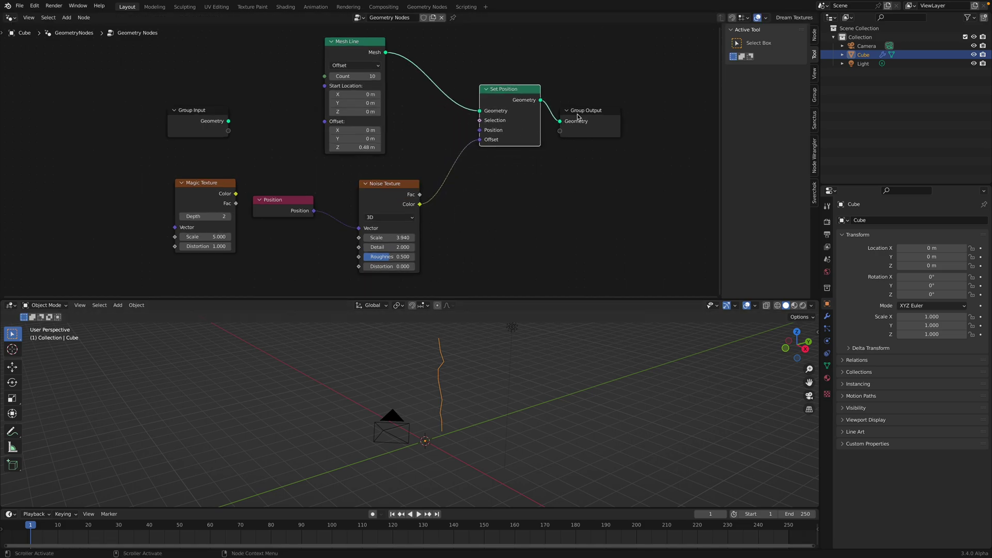
drag(579, 118, 593, 115)
drag(480, 139, 479, 130)
middle_drag(465, 372, 479, 392)
Save the file to the Desktop as squiggly_noise_001
key(super+s)
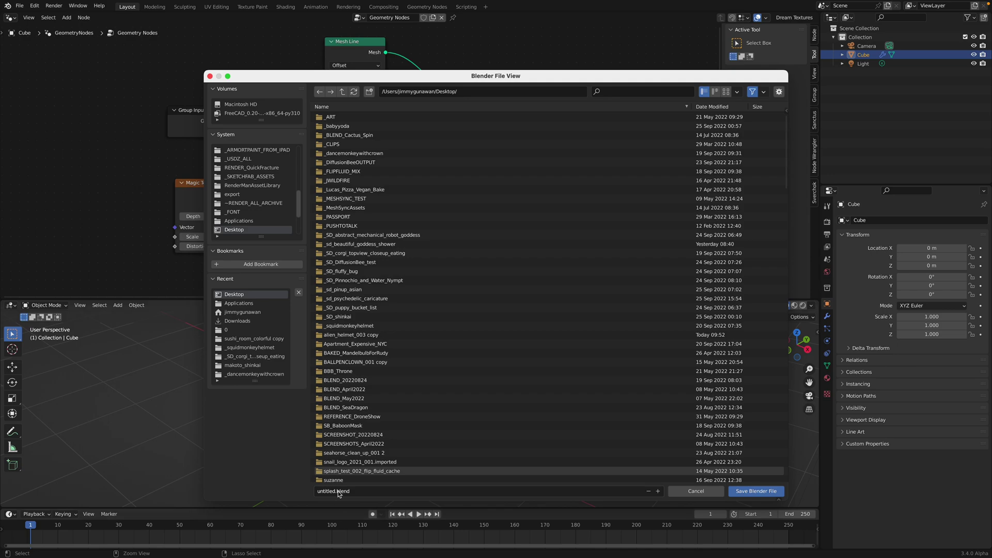
click(331, 491)
double_click(326, 491)
text(squiggly_noise_001)
click(757, 491)
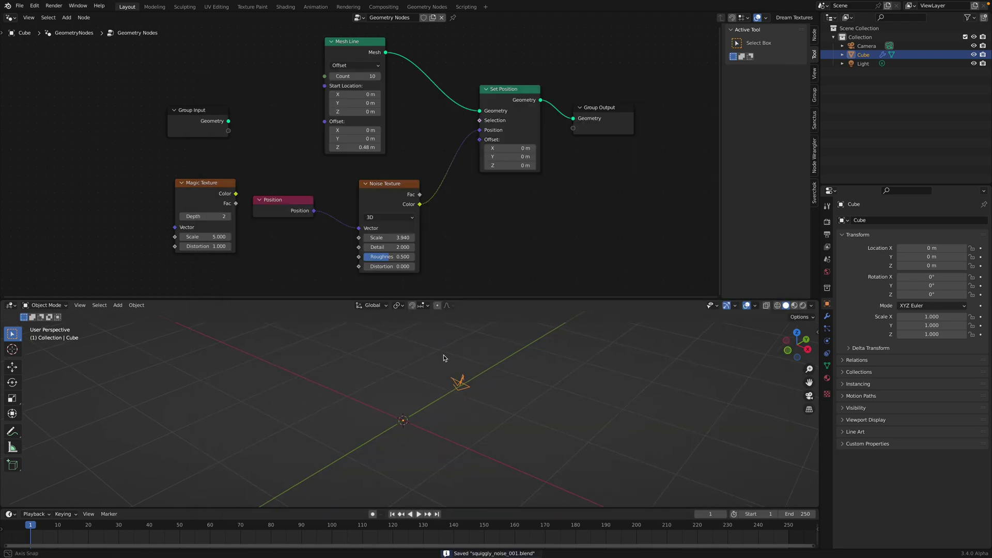
Move the Set Position and Group Output nodes away from the Noise Texture to make room for another node
middle_drag(444, 358, 465, 347)
drag(512, 106, 534, 85)
drag(614, 128, 637, 126)
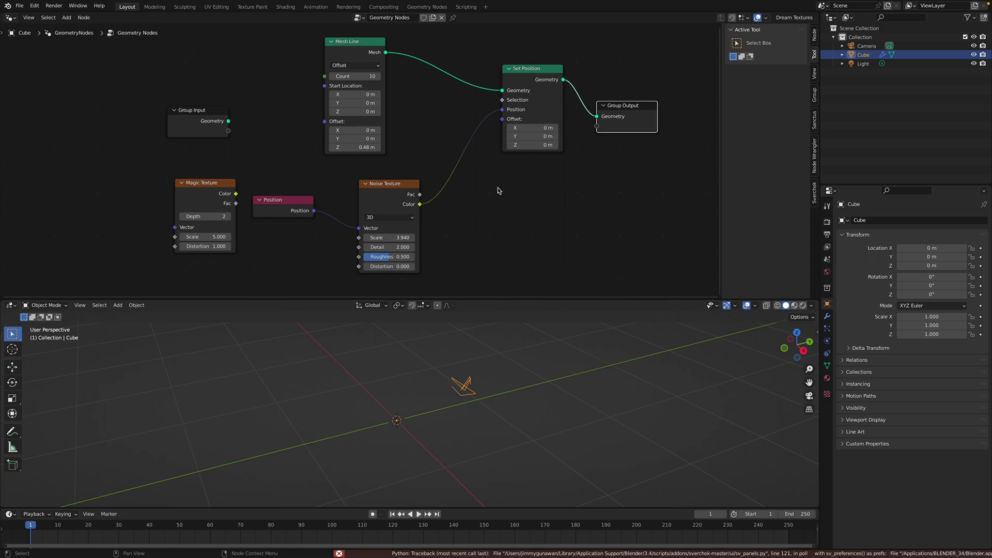
key(shift+a)
text(s)
text(vec)
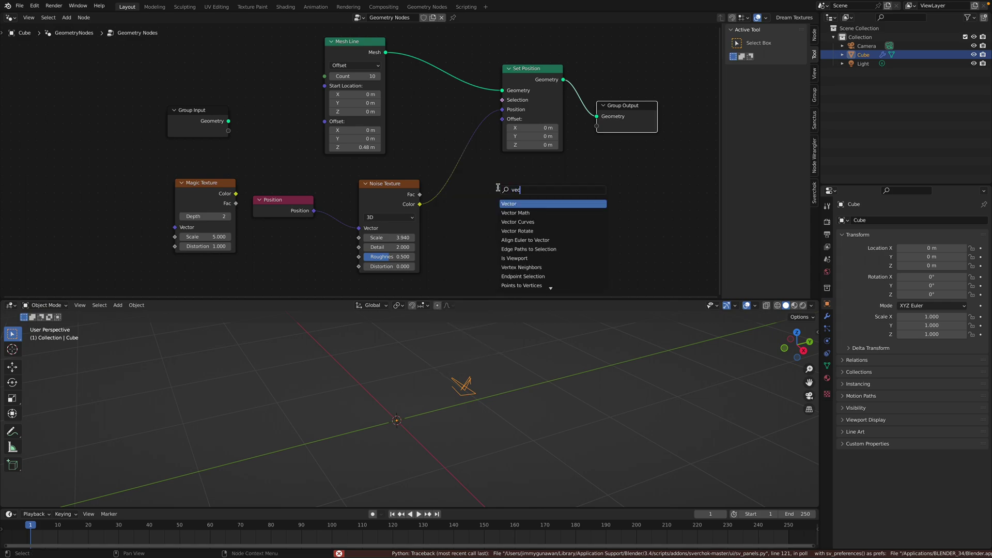
key(Return)
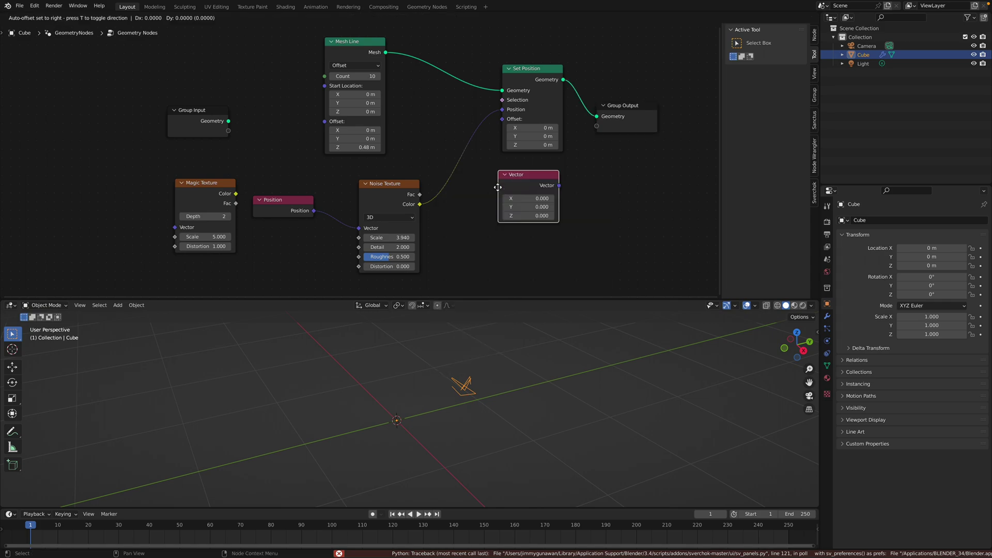
click(467, 211)
key(x)
Add a Vector Math node set to Add on the link between the Noise Texture's Color and Set Position's Position
key(shift+a)
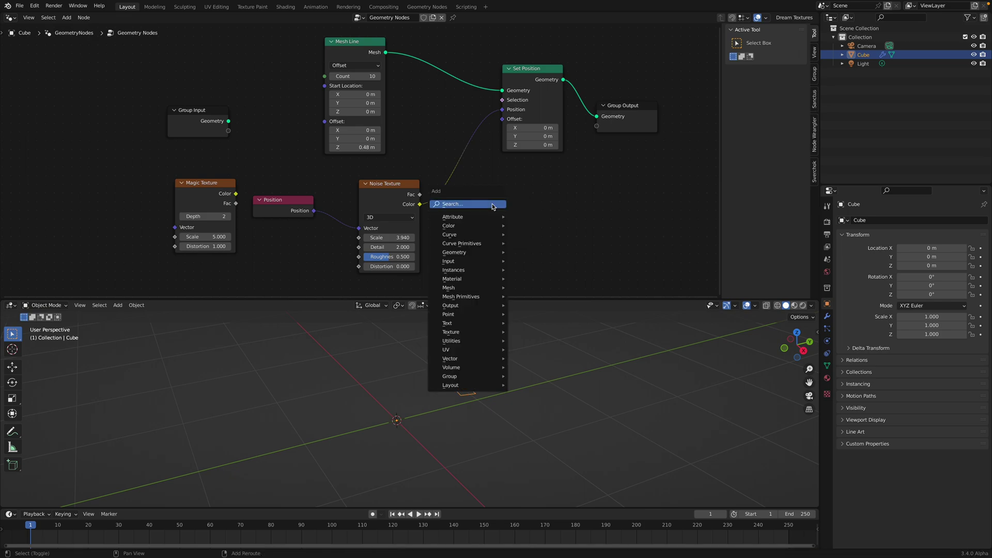
click(494, 205)
text(vec)
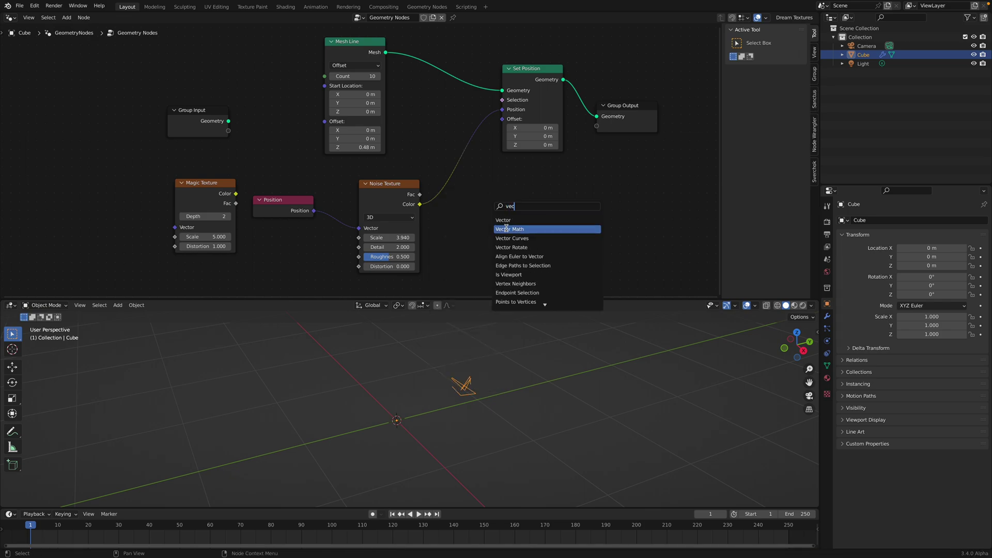
click(506, 229)
click(473, 199)
Set all three components of the Add node's second vector to -0.5 and save the file
click(478, 207)
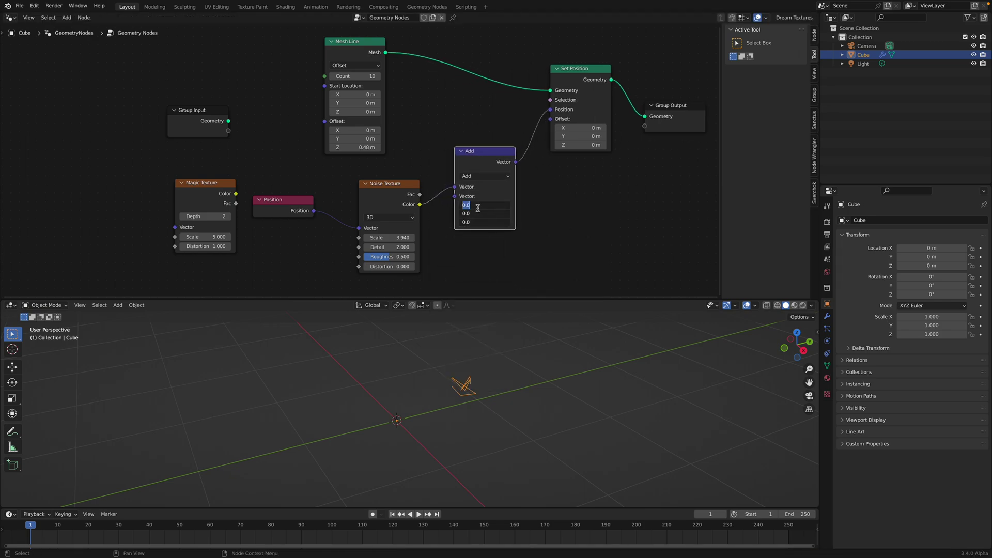
text(-0.5)
key(Return)
mouse_move(480, 336)
middle_down()
mouse_move(458, 355)
mouse_move(434, 350)
middle_up()
key(ctrl+s)
Raise the Mesh Line's Count to 210 and deselect the object
drag(360, 80, 447, 81)
middle_drag(437, 349, 397, 358)
click(448, 353)
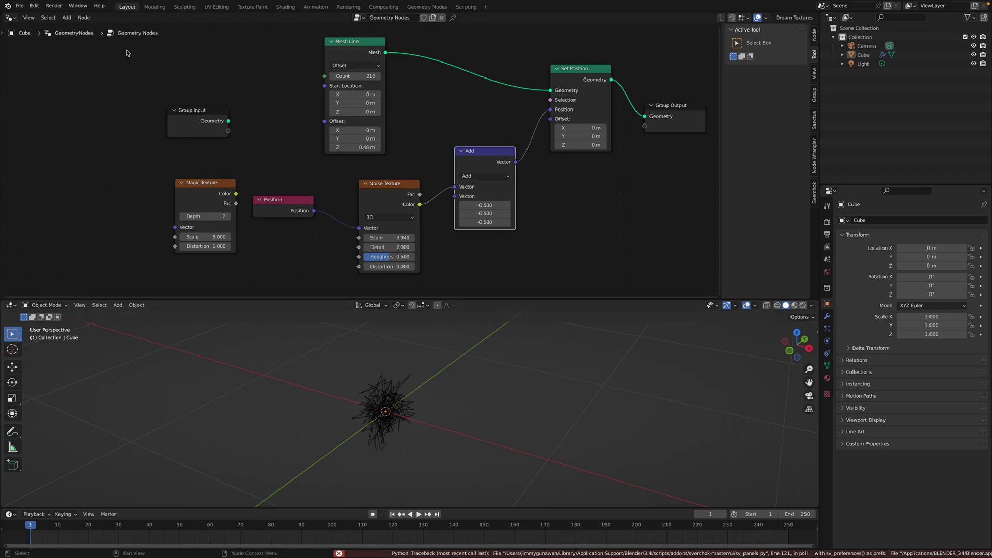
Look up the Sverchok add-on in the preferences and close them
click(35, 6)
click(51, 138)
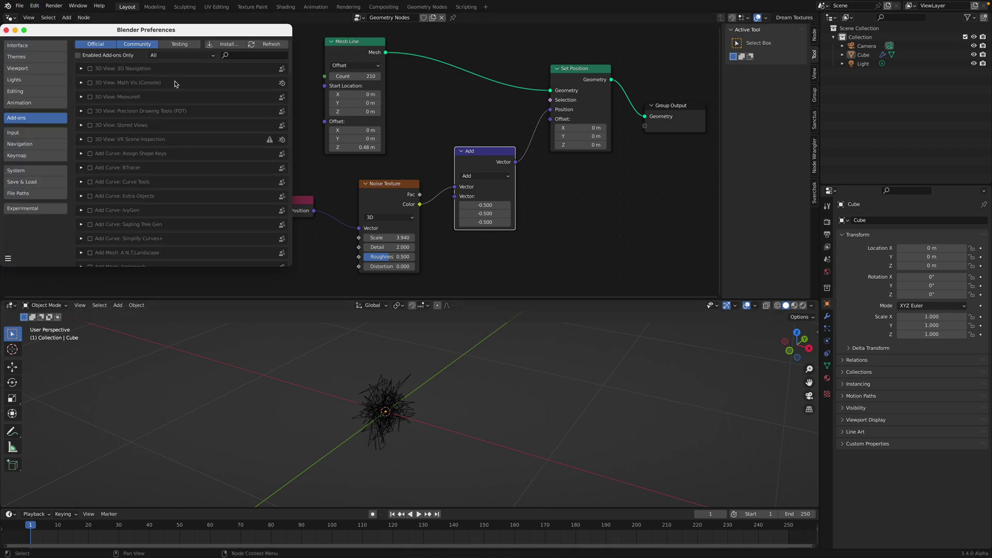
text(sve)
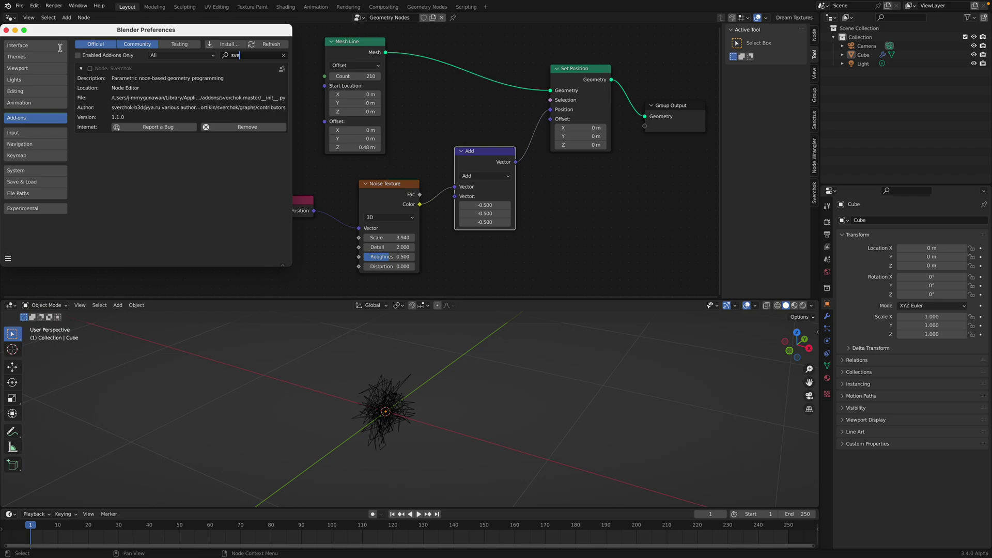
click(5, 29)
Set the Mesh Line's Z offset to 0.46 m and save the file
middle_drag(443, 419, 426, 416)
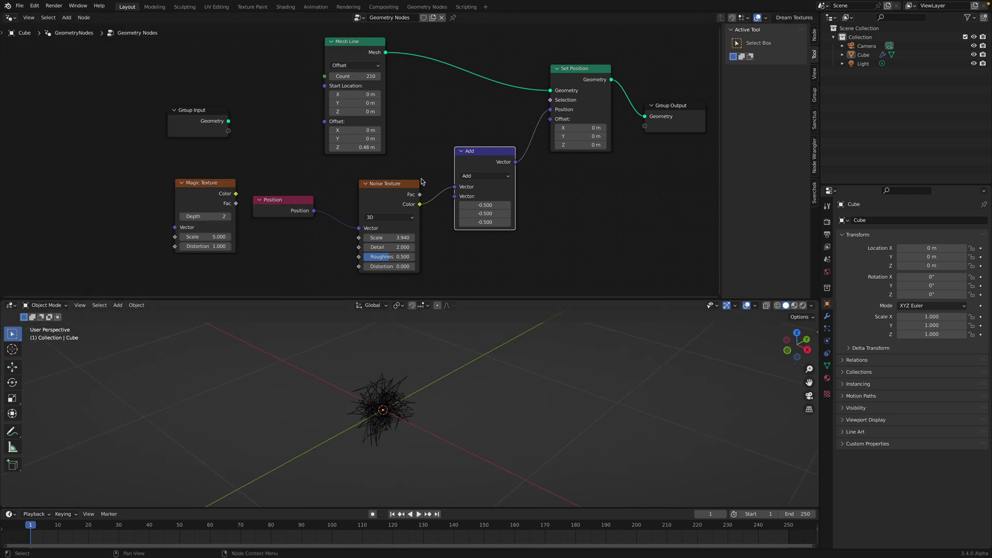
middle_drag(383, 169, 383, 165)
scroll(408, 177, down, 2)
drag(326, 60, 337, 61)
scroll(339, 65, up, 1)
mouse_move(338, 140)
shift+mouse_down()
mouse_move(298, 141)
mouse_move(354, 141)
mouse_move(364, 154)
shift+mouse_up()
key(super+s)
Reduce the Noise Texture's Scale to 0.06 and save the file
middle_drag(360, 174, 365, 156)
scroll(363, 156, up, 2)
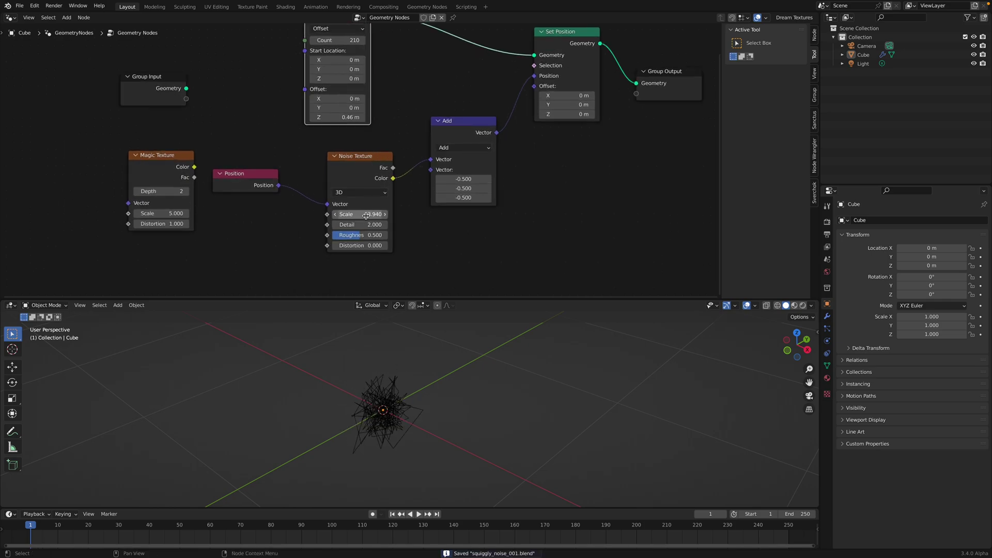
shift+drag(356, 214, 329, 214)
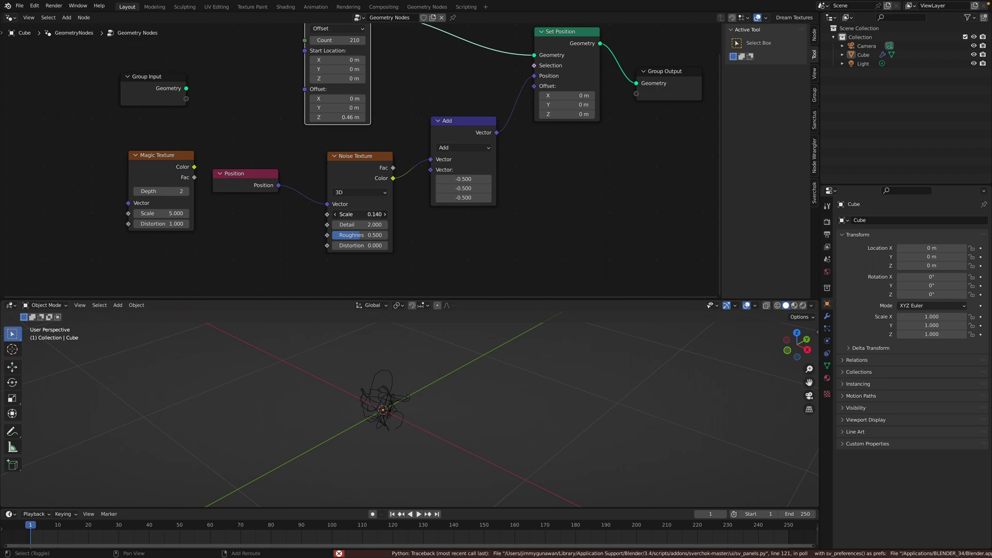
middle_drag(394, 410, 441, 406)
scroll(441, 405, up, 3)
key(super+s)
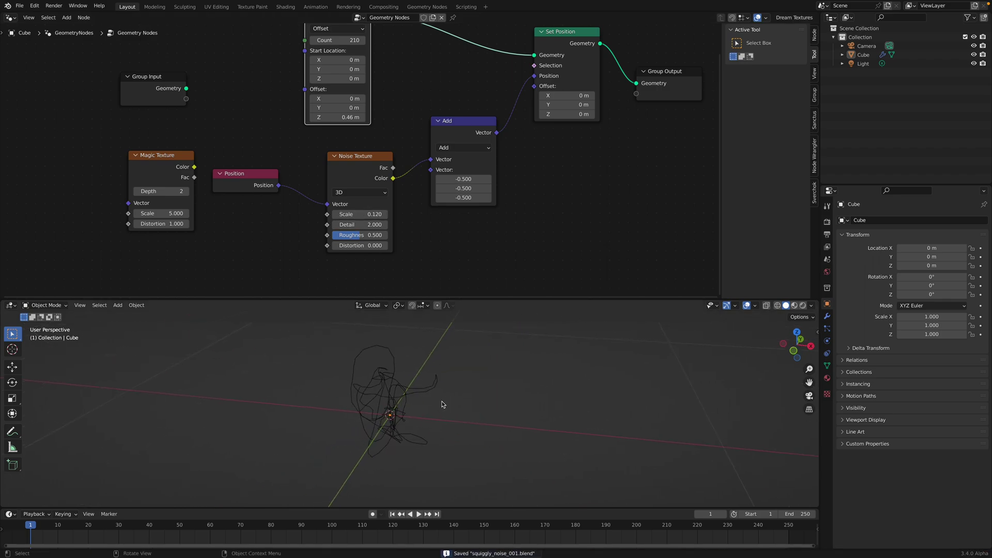
drag(365, 214, 358, 214)
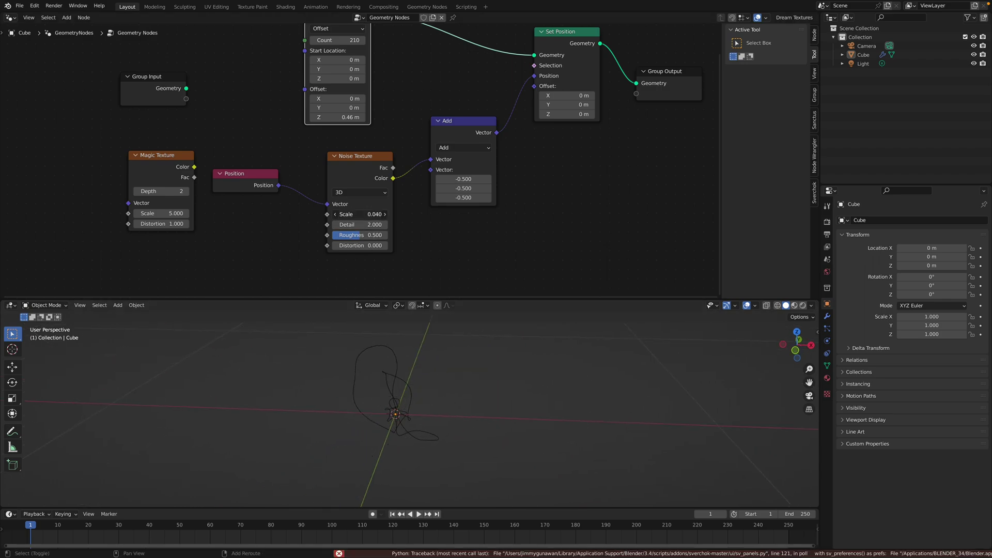
key(super+s)
mouse_move(462, 388)
middle_down()
mouse_move(383, 378)
mouse_move(444, 391)
middle_up()
scroll(341, 111, down, 1)
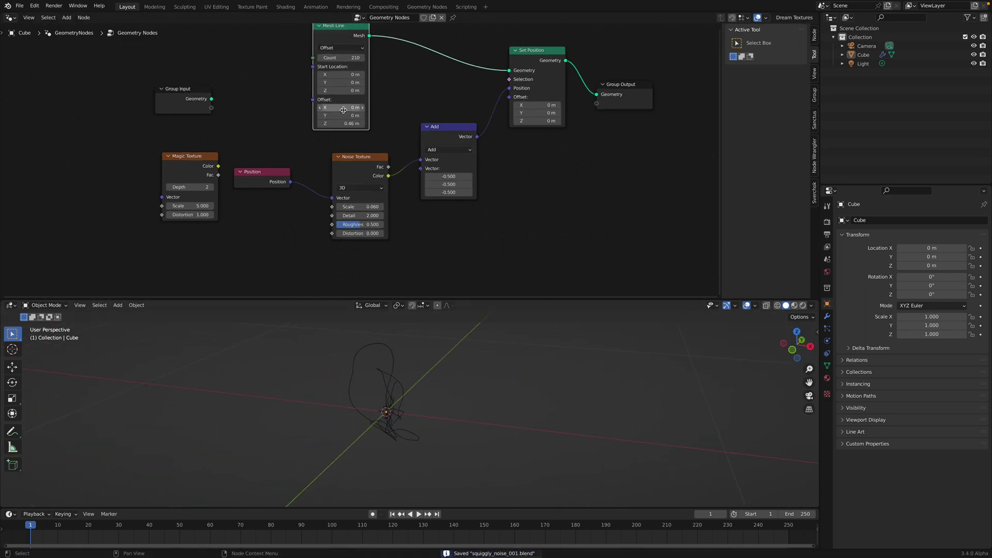
Set the Mesh Line's Count to 100, save the file, and raise the Count to 1480
click(342, 59)
text(100)
key(Return)
key(super+s)
middle_drag(509, 420, 556, 416)
scroll(414, 379, up, 2)
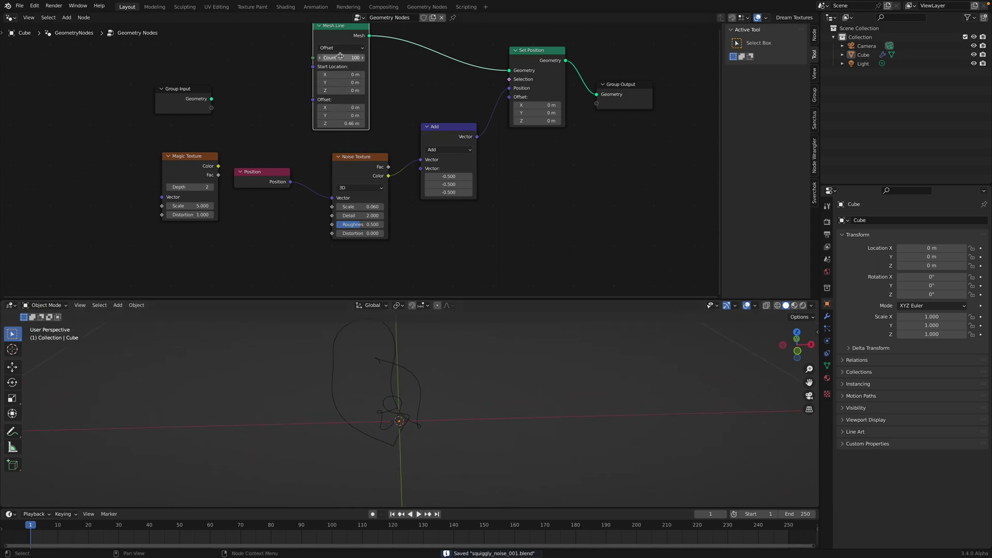
drag(342, 57, 454, 58)
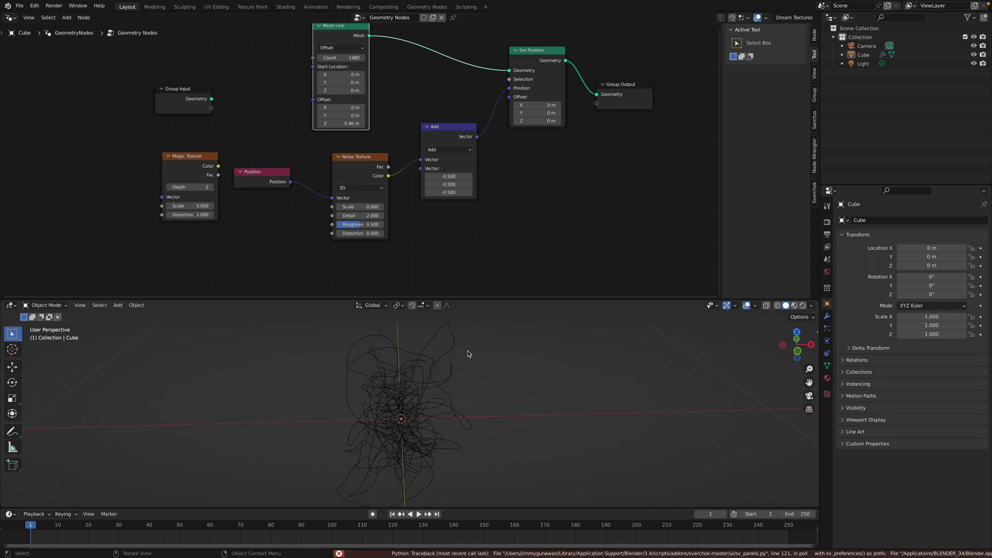
middle_drag(470, 355, 376, 363)
Move the Add node closer to the Noise Texture, set the texture's Distortion to -0.38, and save
drag(448, 137, 424, 137)
middle_drag(368, 205, 331, 213)
drag(331, 214, 336, 242)
key(super+s)
Switch the Noise Texture to 4D, set its W to 137.8, enlarge the 3D viewport, and save
click(323, 198)
click(321, 234)
middle_drag(331, 239, 343, 216)
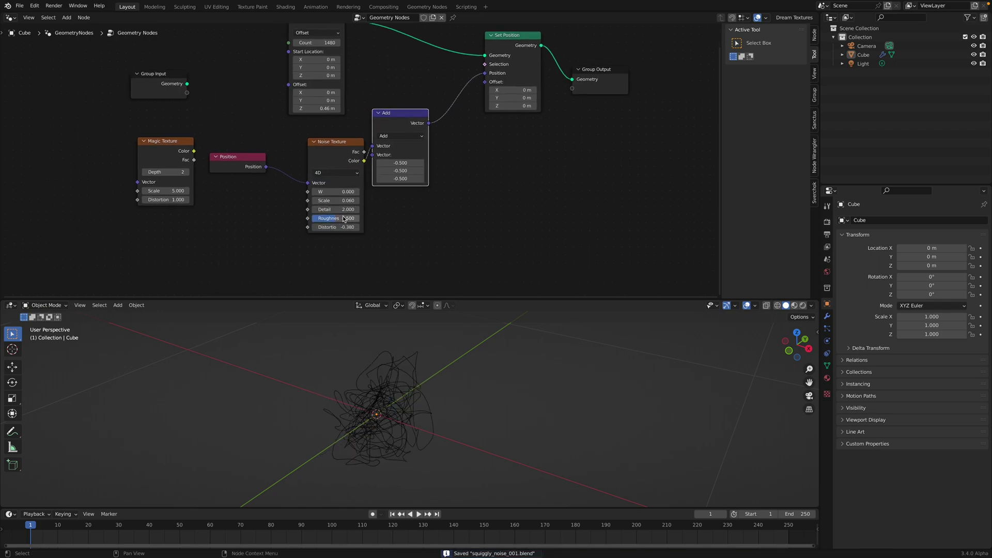
shift+drag(336, 191, 361, 192)
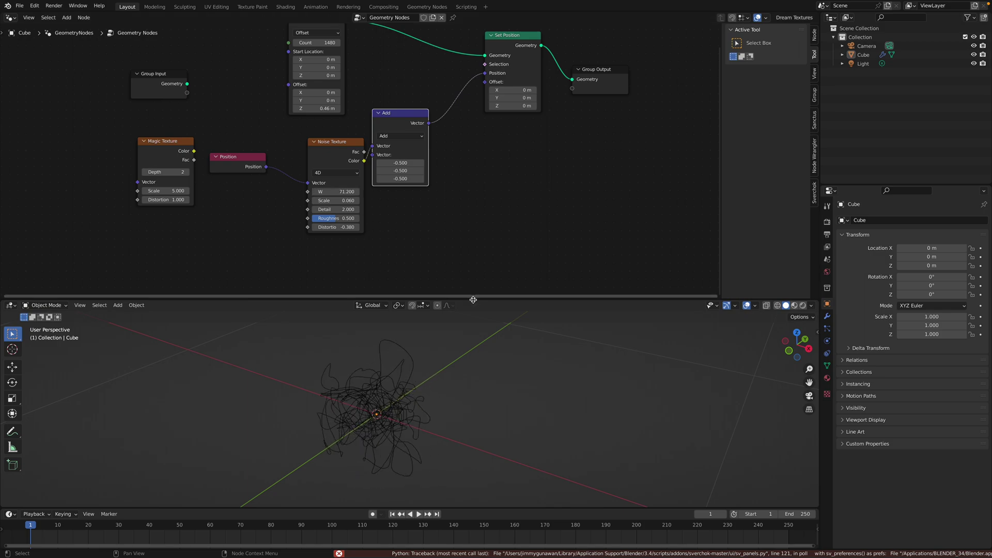
drag(474, 300, 464, 245)
key(super+s)
shift+drag(338, 165, 383, 164)
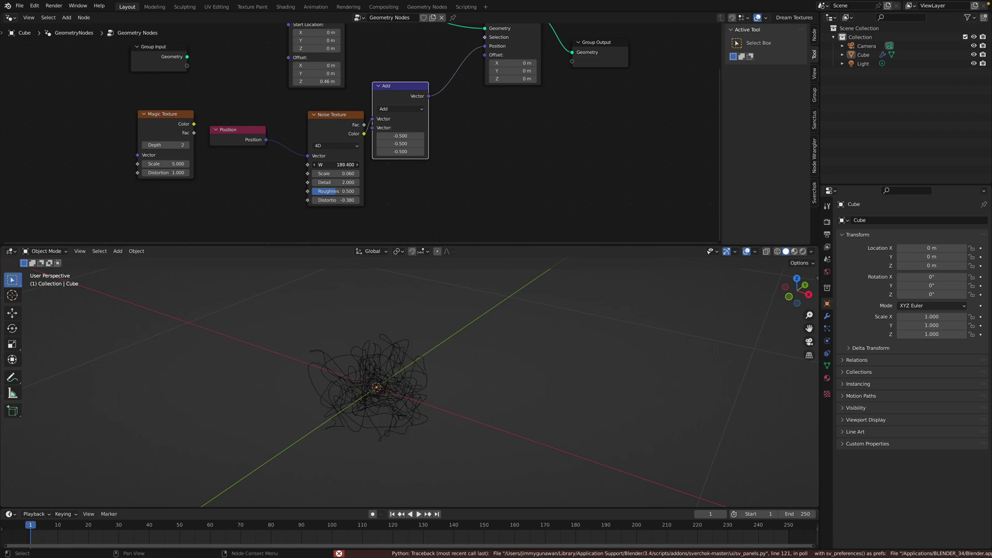
key(super+s)
Move the Noise Texture, its Position node and the Add node down, and place the Magic Texture above the Noise Texture
drag(330, 126, 318, 152)
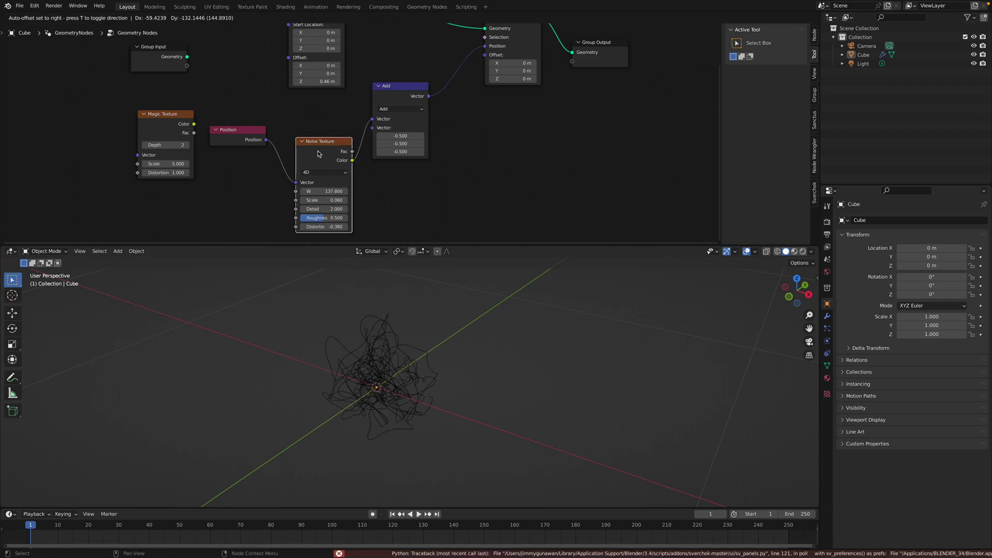
scroll(300, 144, down, 1)
drag(252, 134, 256, 193)
drag(331, 160, 333, 209)
drag(392, 97, 411, 148)
middle_drag(277, 115, 267, 119)
drag(180, 130, 332, 131)
Duplicate the Position node, connect the copy to the Magic Texture's Vector input, and shift the Add node down
drag(241, 200, 236, 211)
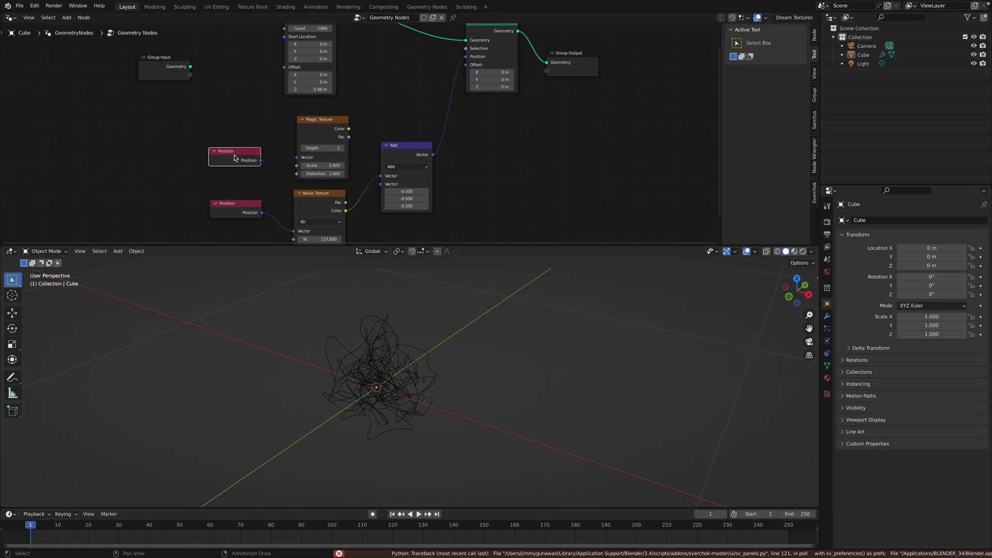
scroll(234, 158, up, 1)
drag(252, 162, 293, 161)
drag(395, 149, 399, 179)
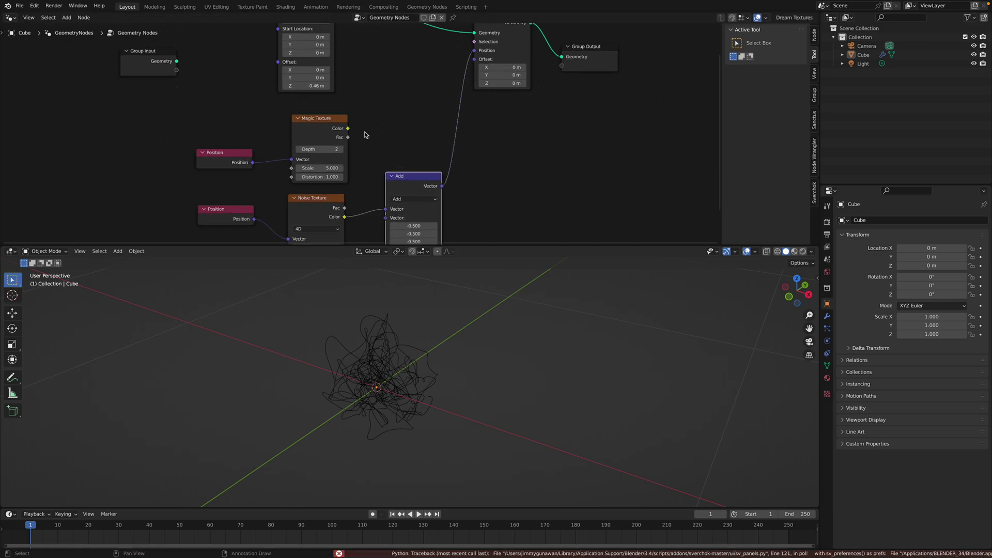
Connect the Magic Texture's Color to Set Position's Position and save the file
drag(348, 129, 380, 122)
drag(481, 52, 481, 51)
mouse_move(479, 320)
middle_down()
mouse_move(394, 401)
mouse_move(481, 381)
mouse_move(377, 347)
middle_up()
key(ctrl+s)
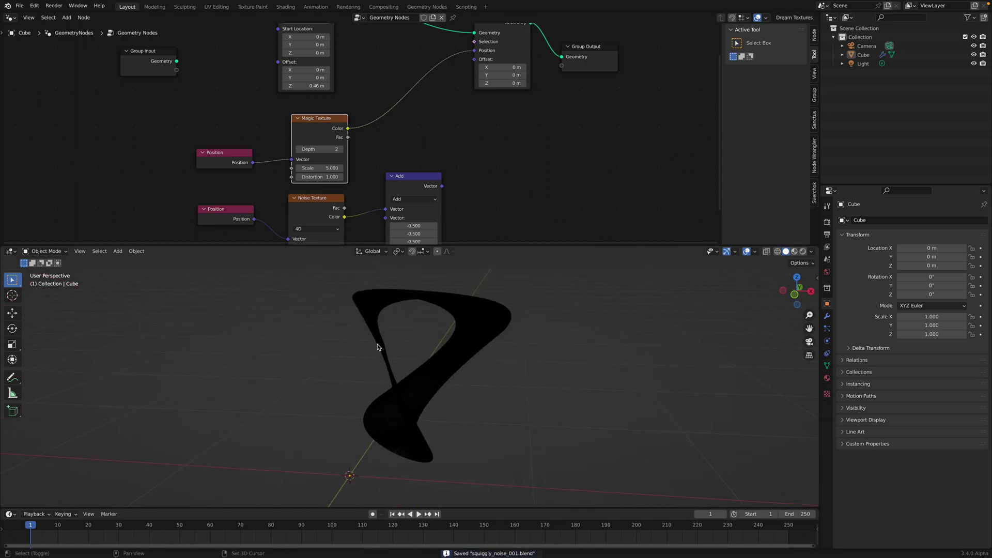
Spread the Magic Texture and both Position nodes apart to make room for another node
key(g)
click(332, 158)
drag(247, 151, 181, 144)
drag(217, 220, 207, 242)
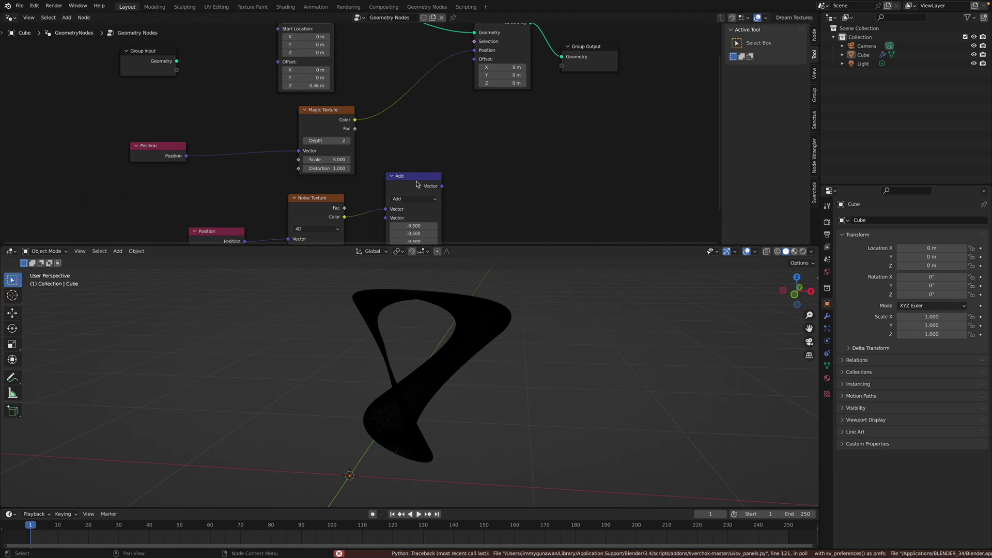
Duplicate the Add node between Position and Magic Texture, and set its vector to -1.06, -0.06, 0.22
key(shift+d)
click(244, 119)
drag(247, 163, 209, 163)
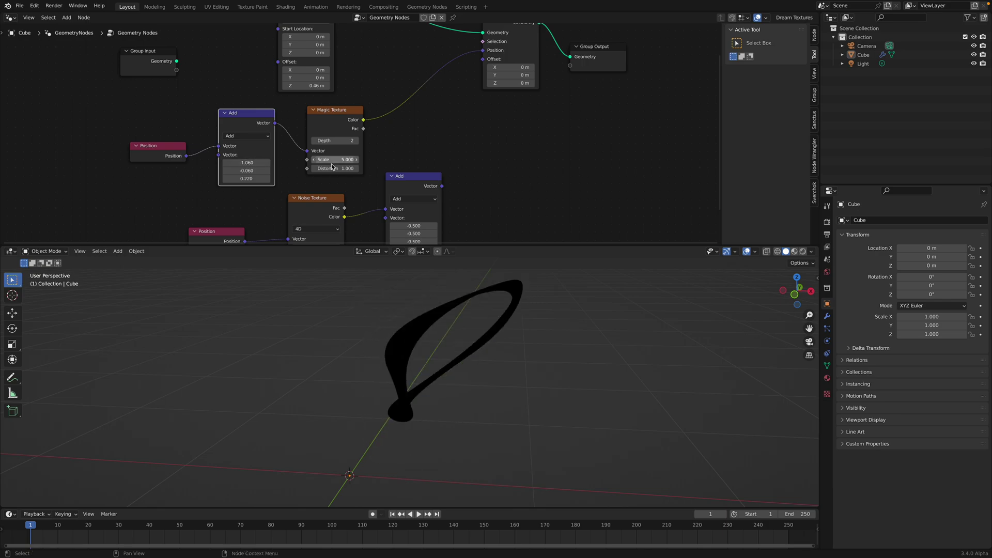
Set the Magic Texture's Scale to 0.68 and Distortion to 2.06, its Add node's X to 2.58 and Y to 0.18, and save
scroll(332, 167, up, 1)
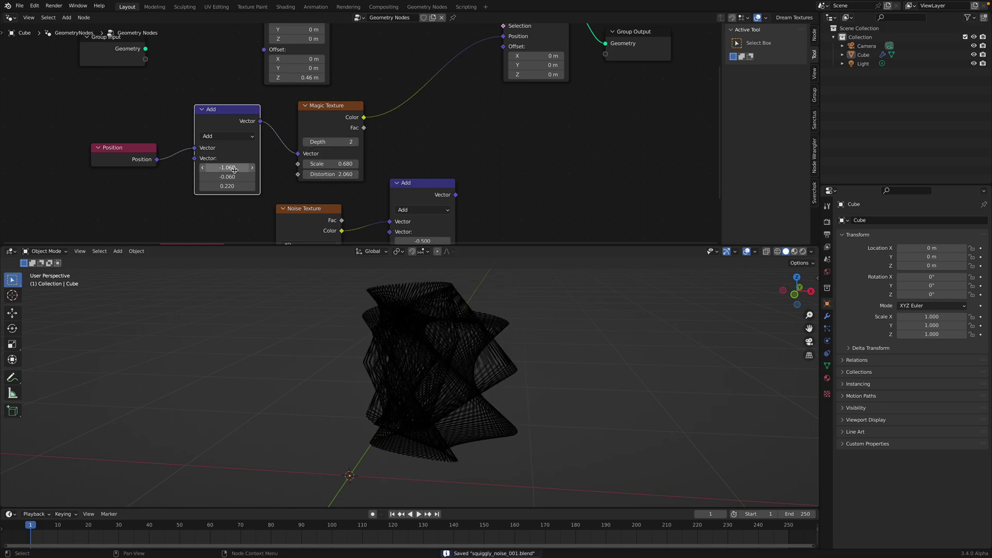
drag(228, 168, 409, 168)
middle_drag(348, 371, 395, 370)
mouse_move(223, 177)
mouse_down()
mouse_move(274, 177)
mouse_move(239, 177)
mouse_up()
key(ctrl+s)
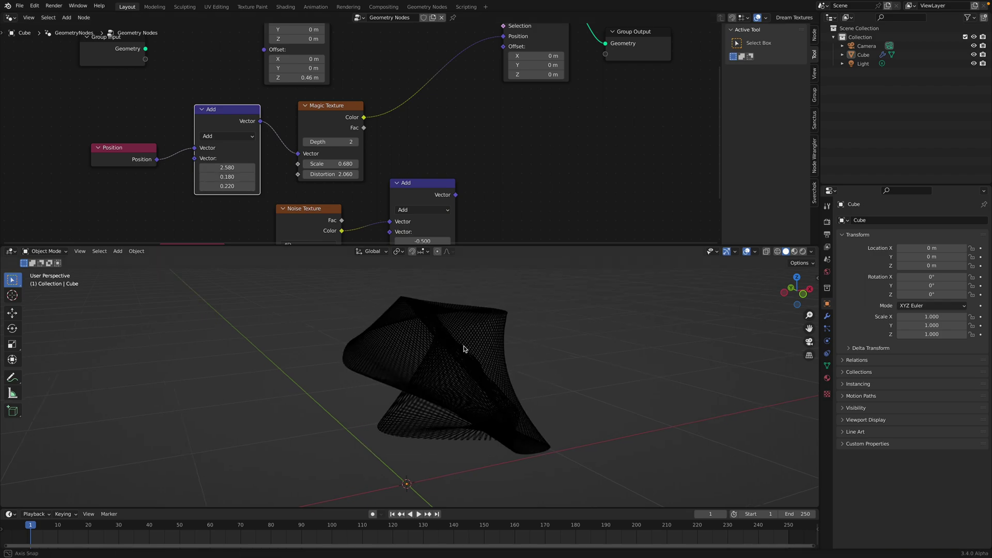
mouse_move(465, 343)
middle_down()
mouse_move(231, 339)
mouse_move(422, 330)
middle_up()
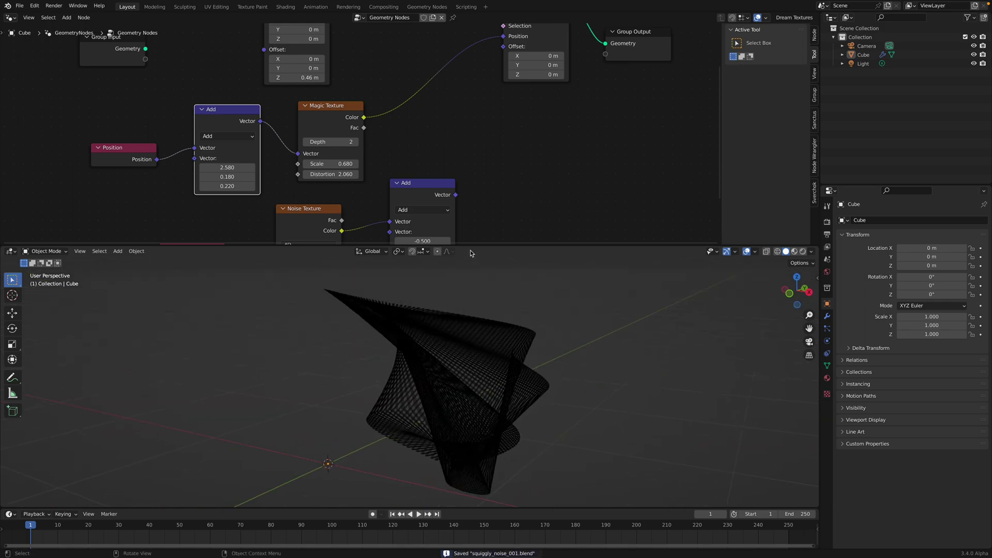
Enlarge the 3D viewport, reconnect the noise branch's Add output to Set Position's Position, and save the file
drag(470, 247, 470, 221)
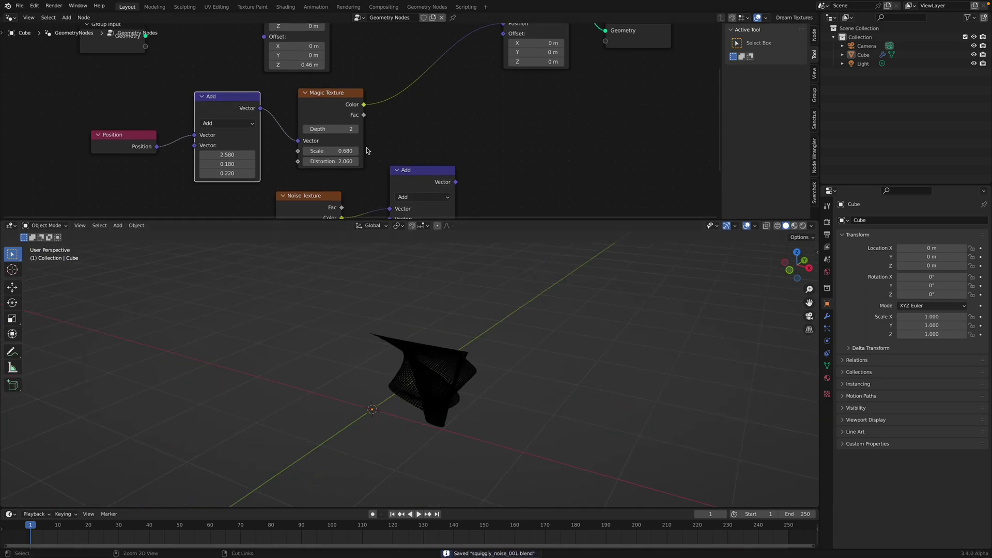
drag(333, 90, 331, 95)
scroll(438, 147, down, 2)
middle_drag(439, 148, 376, 133)
drag(371, 147, 374, 133)
scroll(390, 114, down, 2)
middle_drag(393, 110, 380, 136)
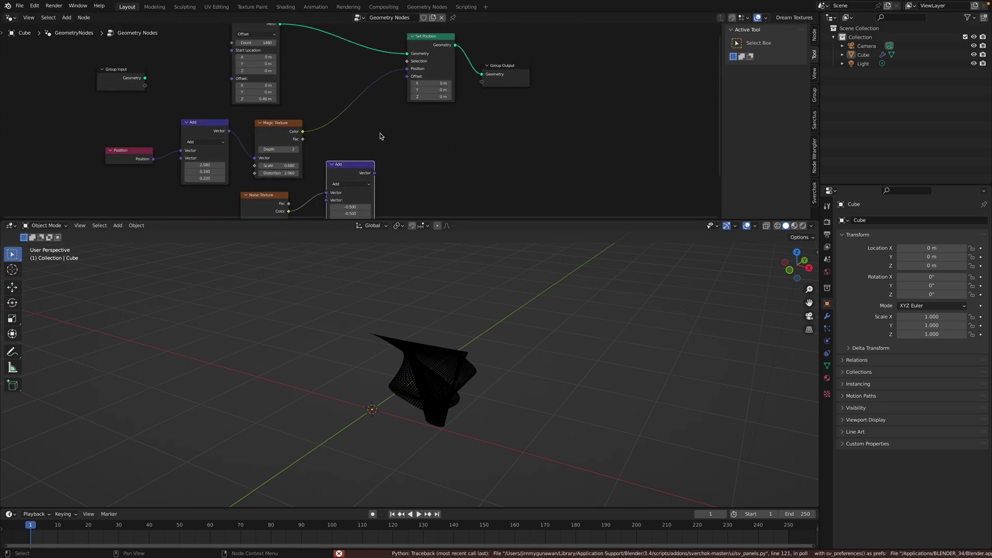
drag(373, 174, 406, 68)
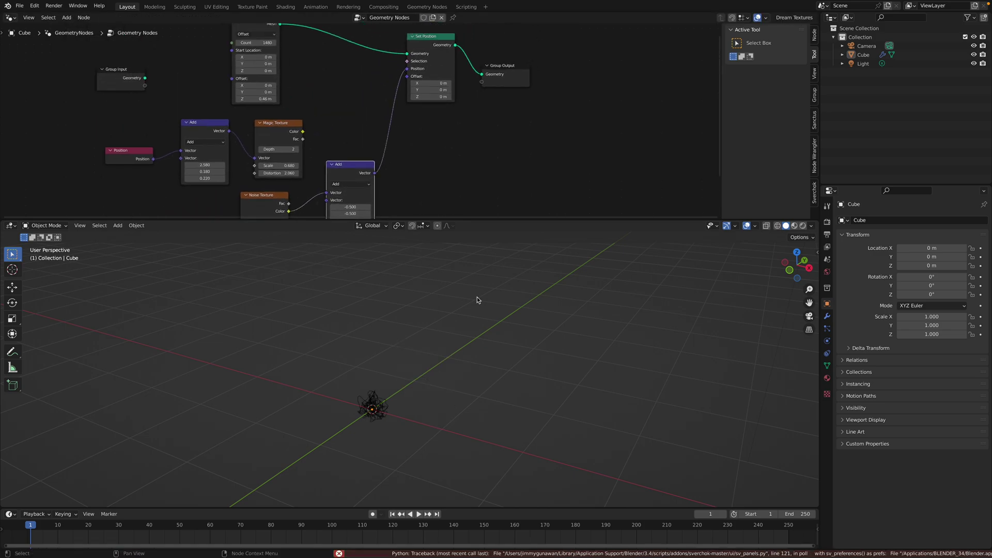
mouse_move(477, 299)
middle_down()
mouse_move(403, 368)
mouse_move(456, 288)
mouse_move(433, 346)
middle_up()
key(ctrl+s)
Select the line object, save the file, and set the Mesh Line's Count to 100
click(454, 295)
middle_drag(433, 347, 465, 340)
key(ctrl+s)
scroll(372, 176, up, 2)
mouse_move(365, 144)
middle_down()
mouse_move(378, 191)
mouse_move(355, 116)
middle_up()
text(100)
key(Return)
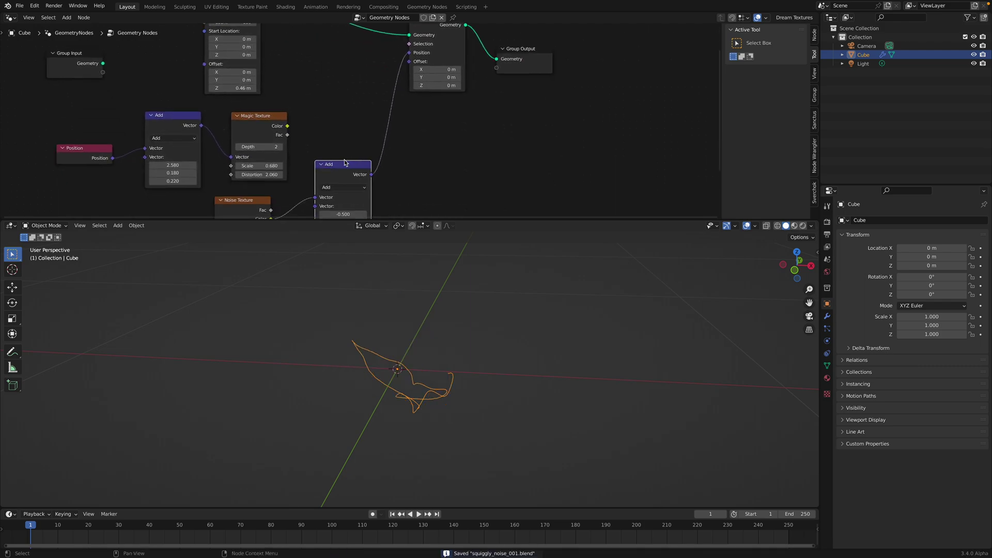
Increase the Mesh Line's Z offset to 1.56 m and save the file
middle_drag(326, 184, 316, 105)
scroll(282, 137, up, 1)
middle_drag(238, 45, 283, 187)
mouse_move(266, 141)
shift+mouse_down()
mouse_move(298, 140)
mouse_move(271, 141)
shift+mouse_up()
middle_drag(368, 250, 373, 296)
key(ctrl+s)
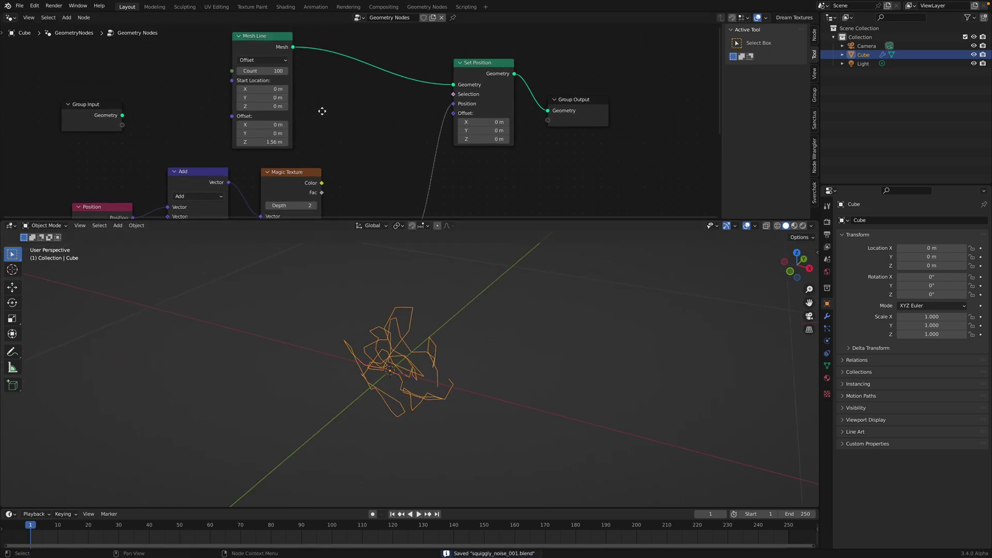
Move the Group Output node aside and insert a Mesh to Points node after Set Position
middle_drag(274, 51, 260, 58)
drag(260, 59, 329, 60)
middle_drag(545, 145, 461, 131)
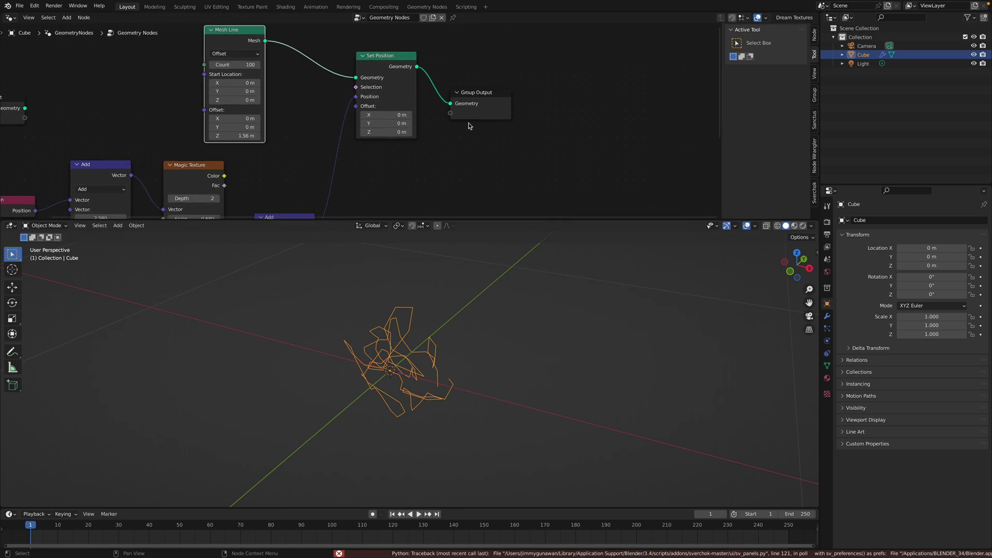
drag(509, 99, 590, 120)
key(shift+a)
key(s)
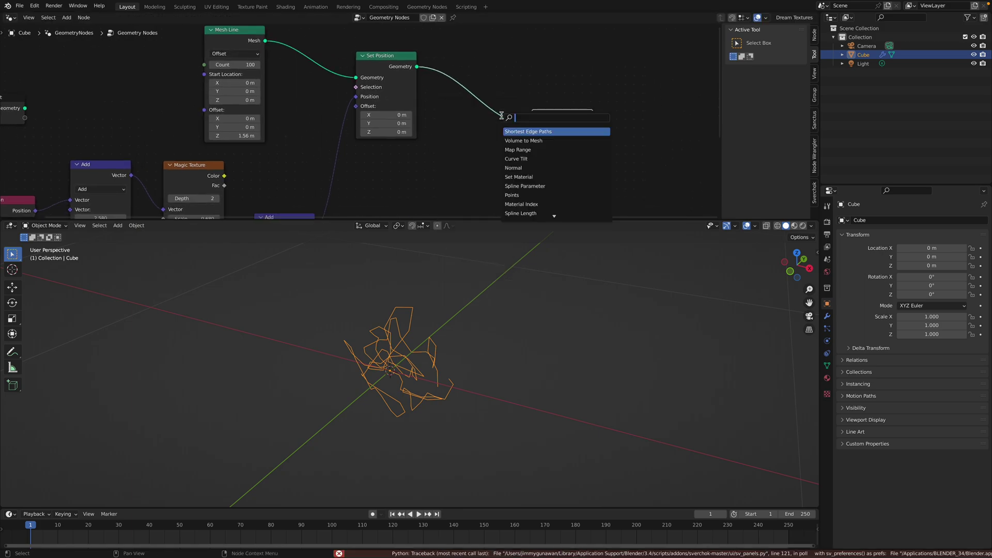
key(Return)
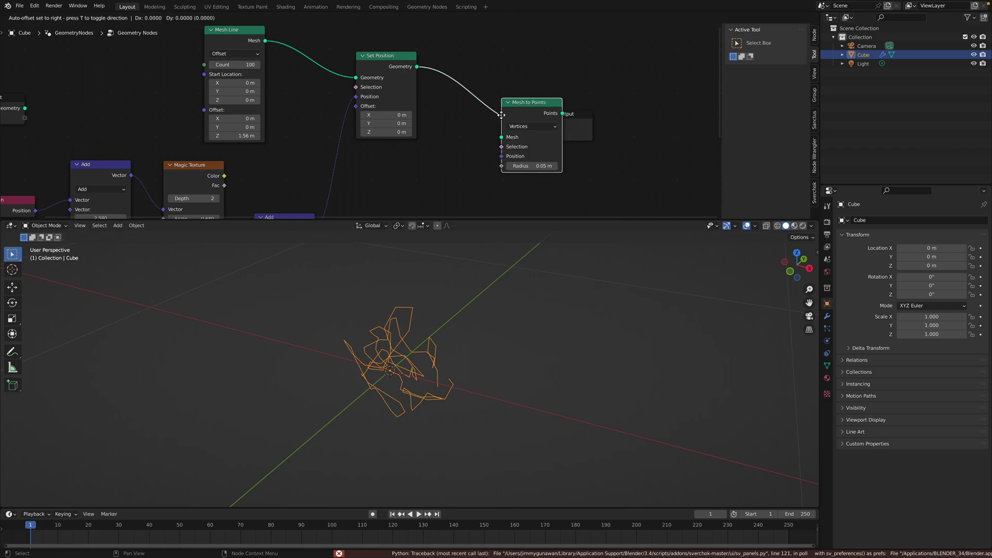
click(448, 85)
Insert a Points to Volume node between Mesh to Points and Group Output
drag(617, 124, 573, 119)
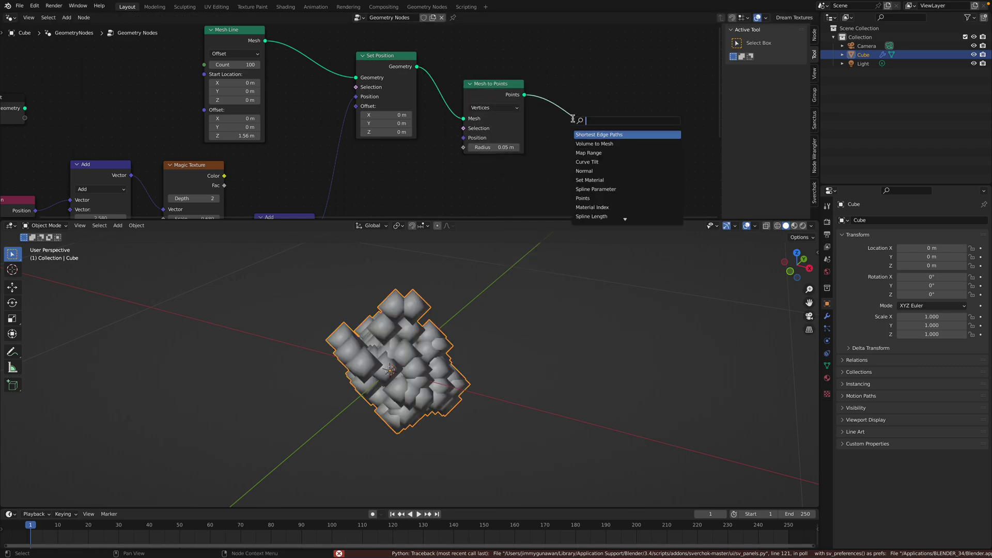
text(points to)
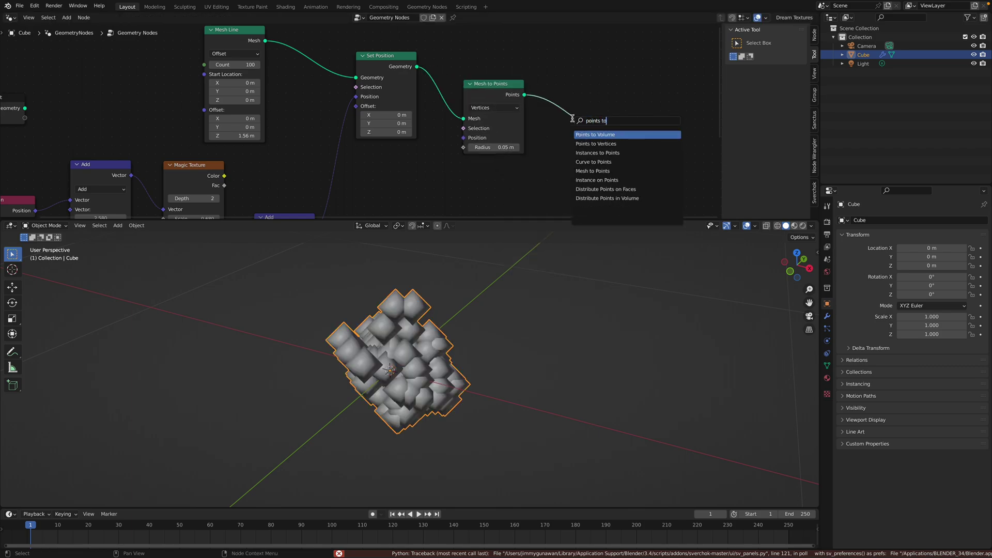
key(Return)
click(524, 100)
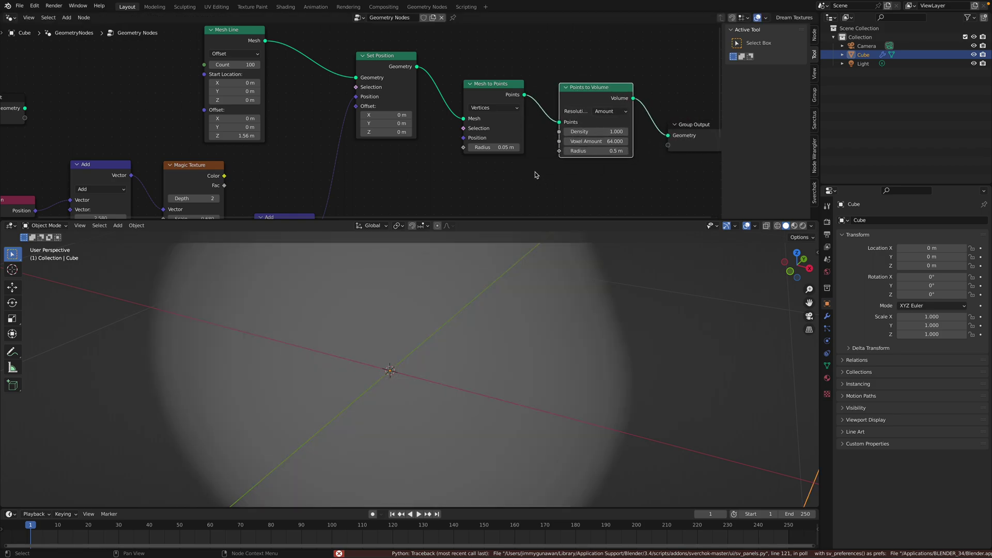
scroll(535, 171, down, 3)
scroll(519, 326, down, 2)
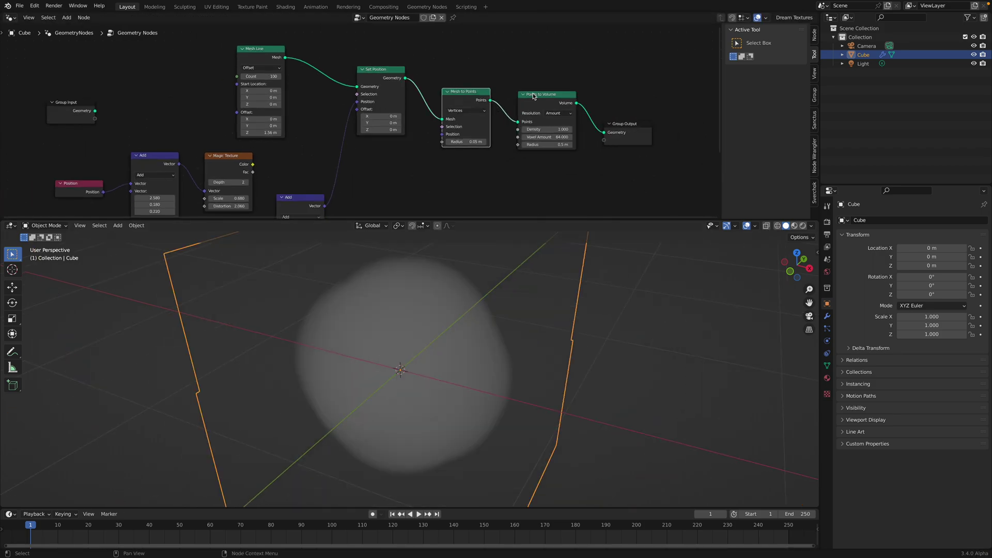
Insert a Distribute Points in Volume node after Points to Volume and raise its Density
middle_drag(534, 96, 455, 89)
drag(498, 96, 542, 110)
text(distirbu)
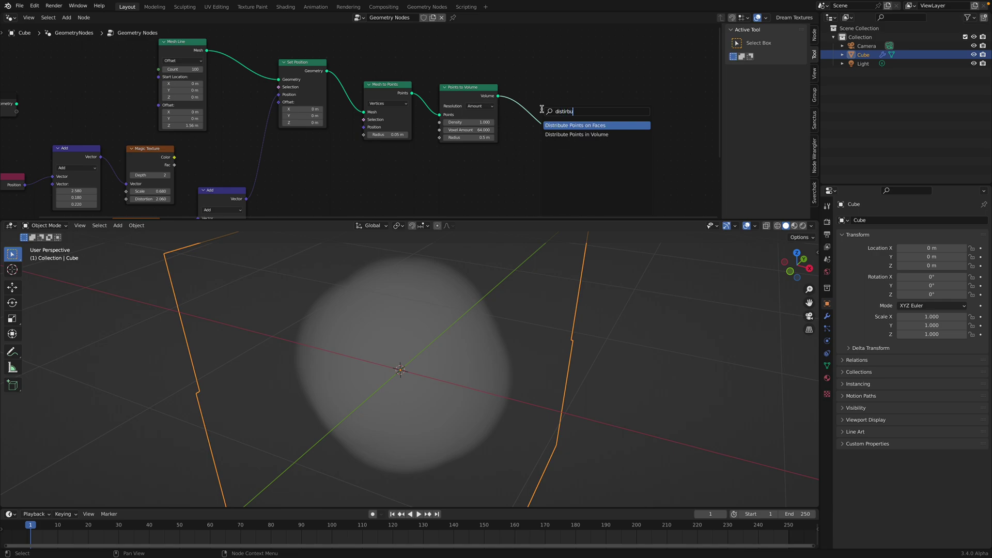
key(Down)
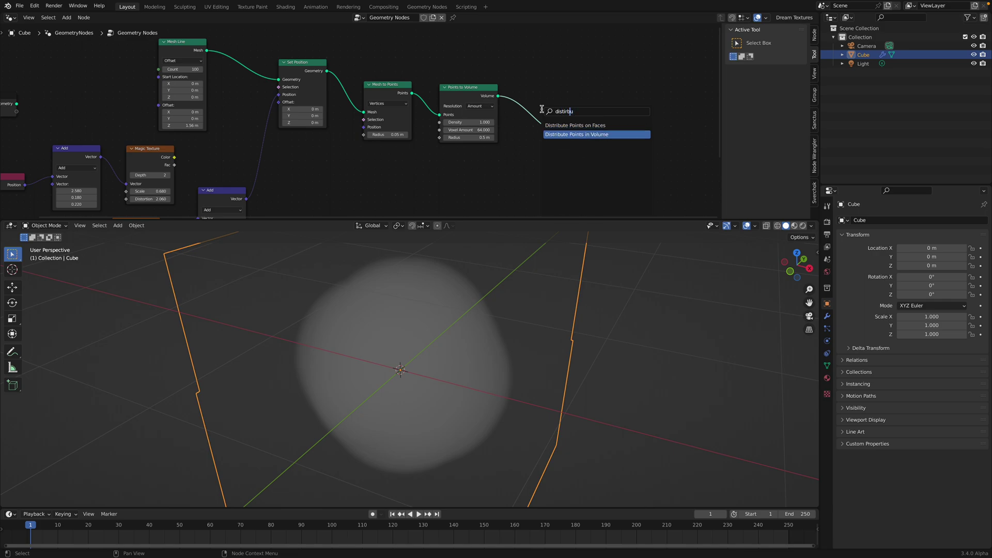
key(Return)
click(522, 106)
middle_drag(537, 310, 488, 314)
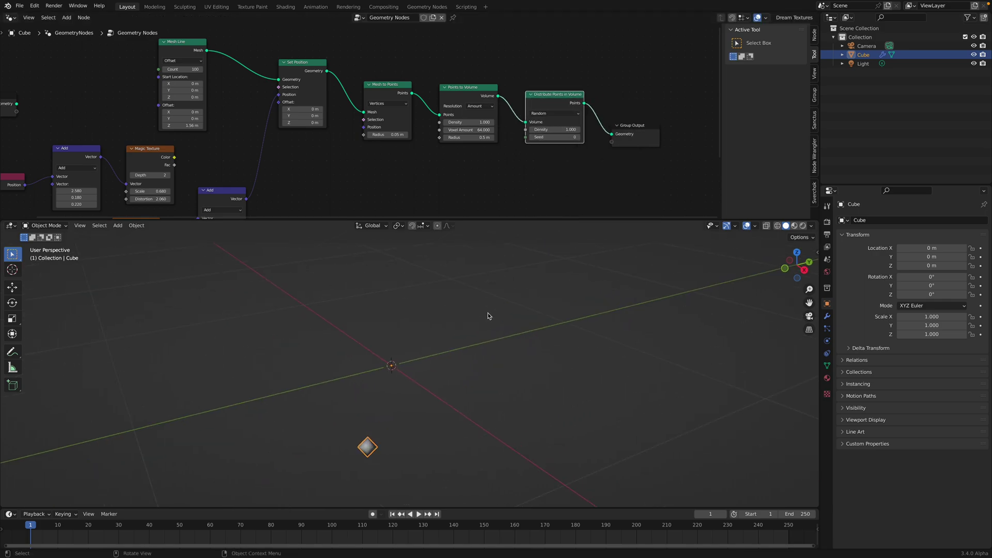
mouse_move(544, 132)
mouse_down()
mouse_move(589, 132)
mouse_move(547, 131)
mouse_up()
drag(541, 97, 532, 109)
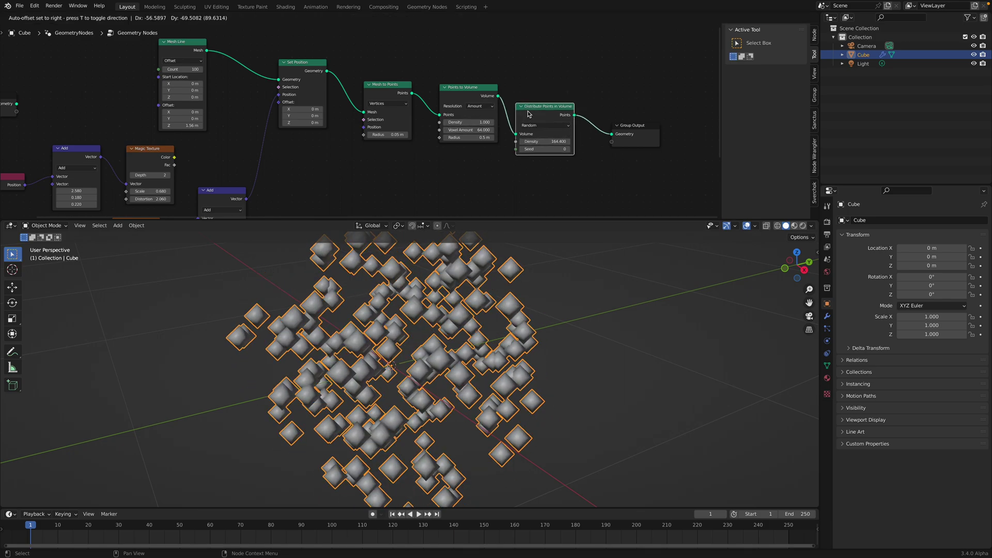
Delete the Mesh to Points, Points to Volume and Distribute Points in Volume nodes
scroll(414, 89, up, 2)
middle_drag(412, 89, 364, 92)
click(343, 85)
key(x)
click(439, 88)
key(x)
click(530, 108)
key(x)
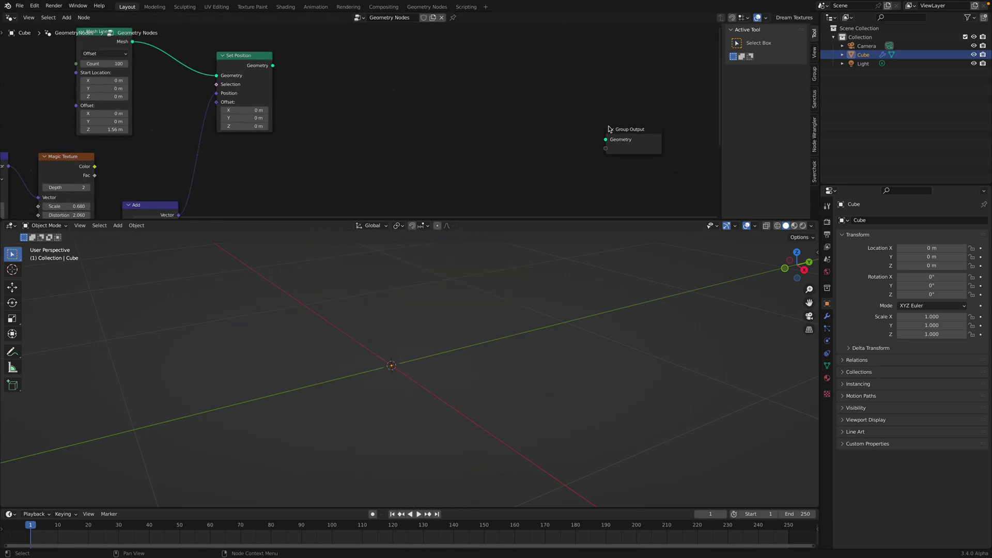
Move Group Output closer to Set Position and connect Set Position's Geometry output to it
drag(624, 130, 477, 101)
scroll(364, 116, up, 1)
middle_drag(363, 117, 378, 127)
drag(271, 68, 488, 119)
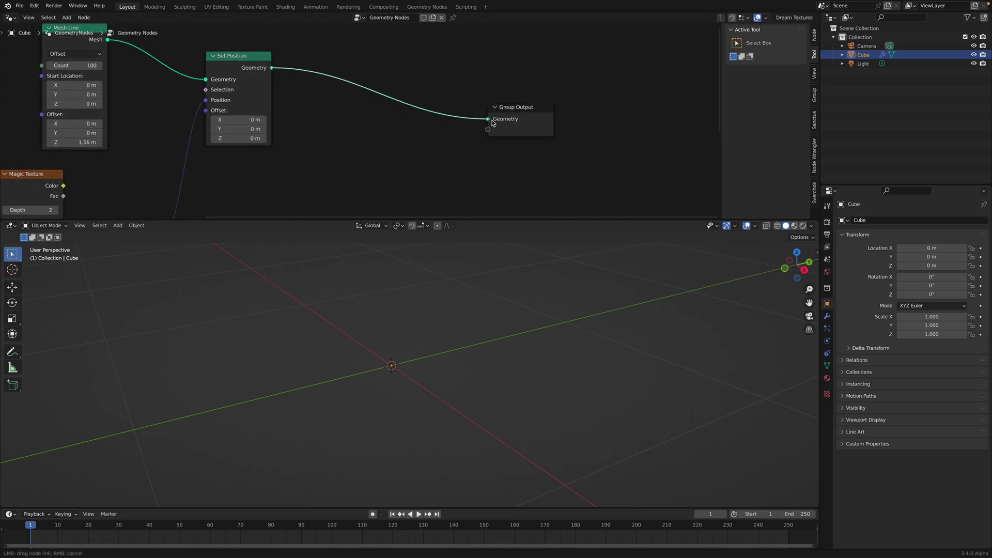
Insert a Mesh to Curve node followed by a Curve to Mesh node between Set Position and Group Output
key(shift+a)
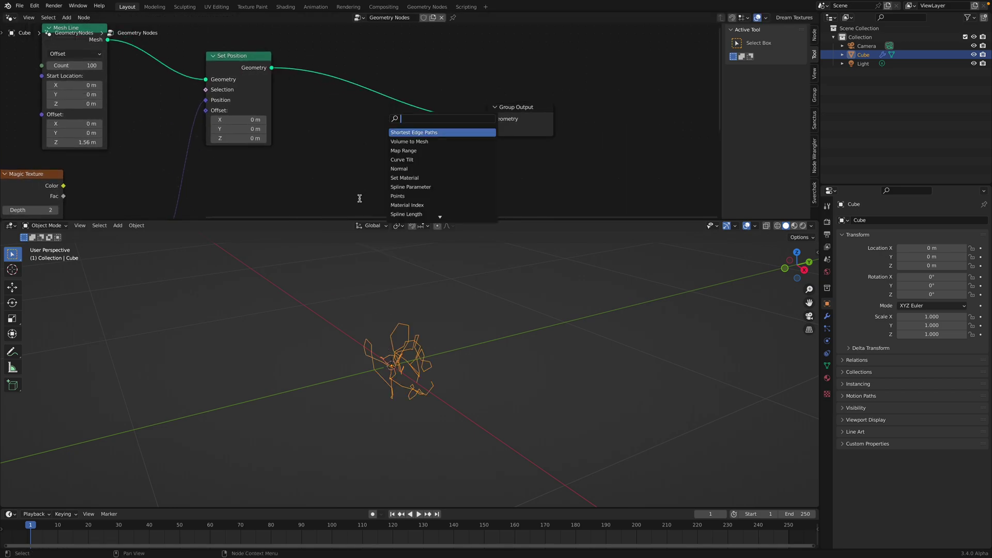
key(Return)
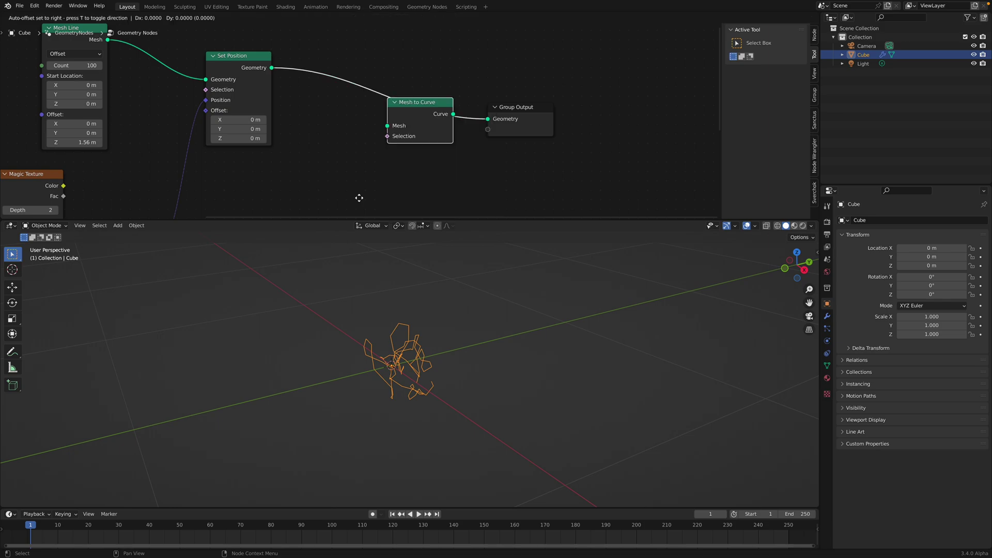
click(311, 183)
drag(383, 97, 425, 99)
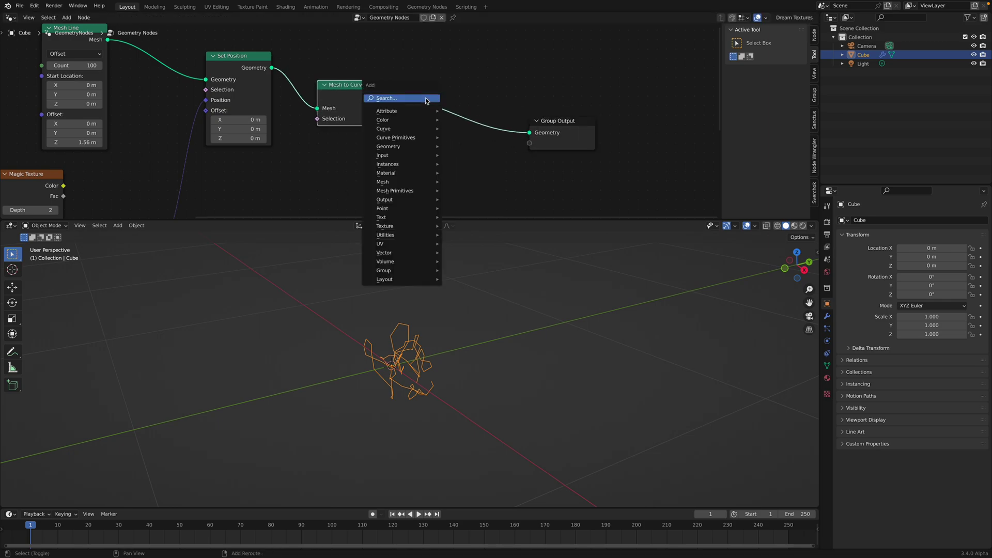
text(c)
key(Return)
click(425, 100)
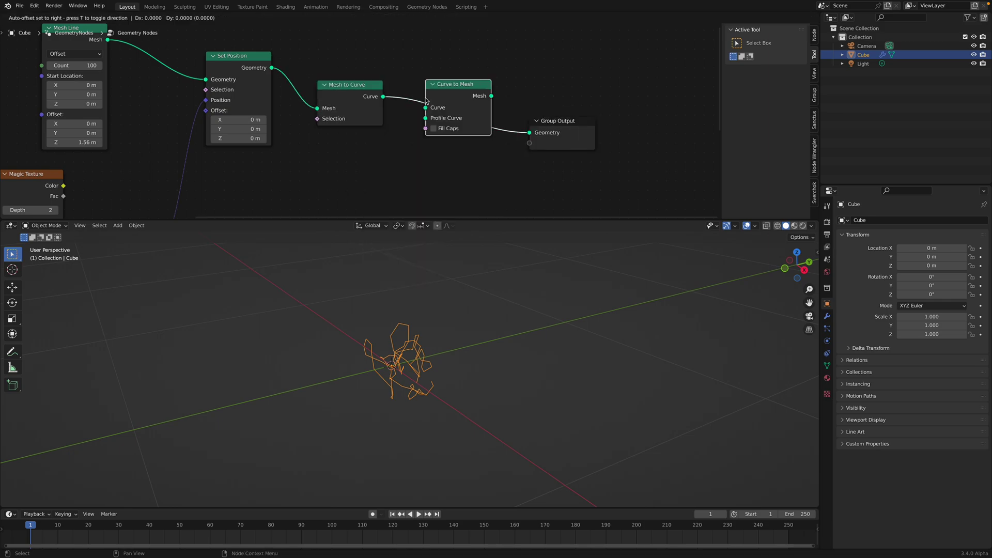
key(shift+a)
text(circ)
key(Return)
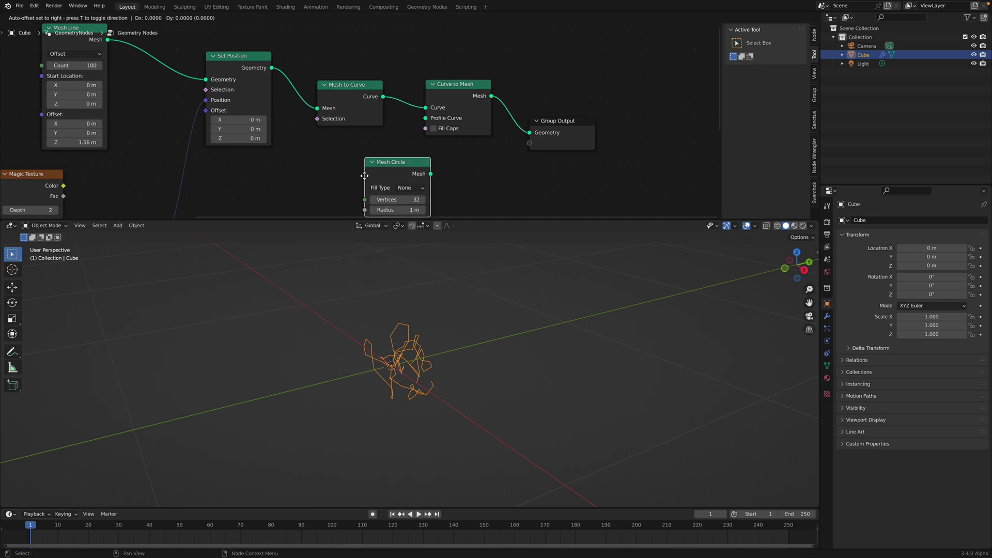
click(313, 160)
key(x)
Add a Curve Circle node, connect it to Curve to Mesh's Profile Curve, and enable Fill Caps
key(shift+a)
click(327, 162)
text(cir)
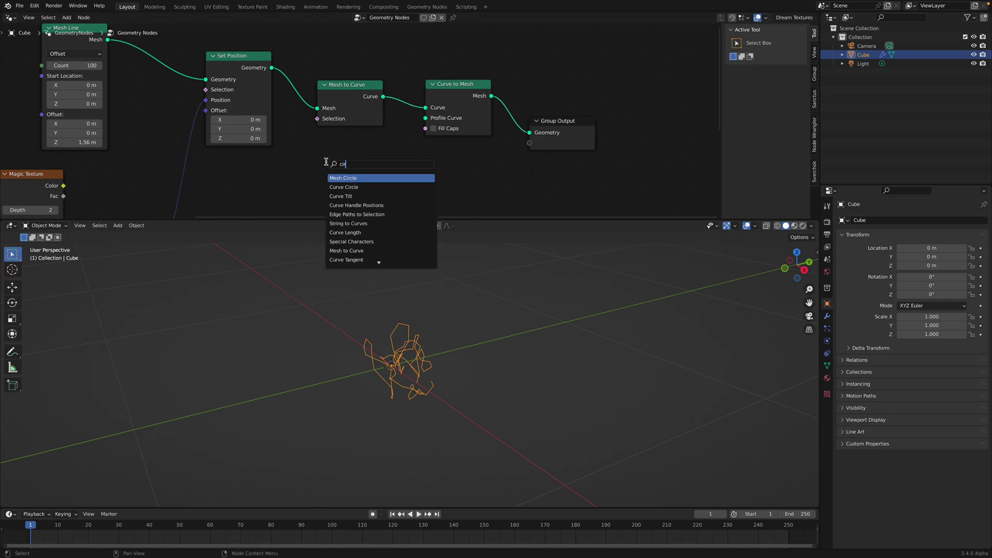
text(c)
key(Down)
key(Return)
click(326, 162)
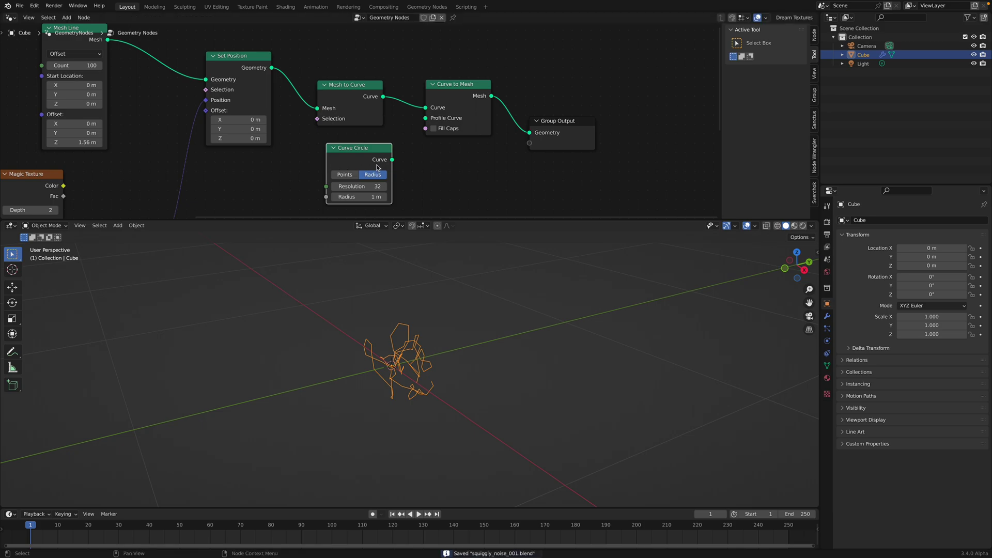
mouse_move(425, 118)
mouse_down()
mouse_move(413, 141)
mouse_move(425, 119)
mouse_up()
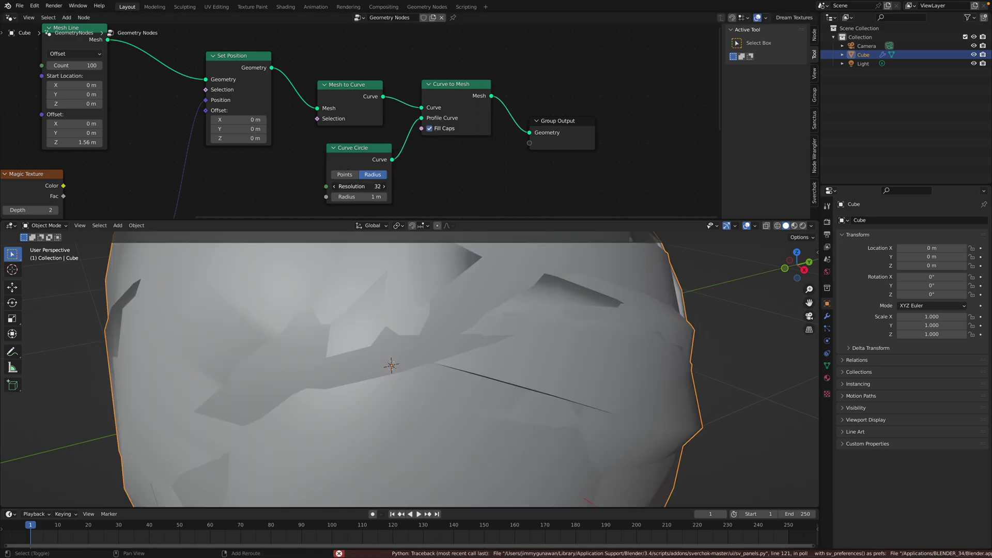
Set the Curve Circle's Resolution to 12 and Radius to 0.04 m, and save the file
key(Return)
drag(362, 197, 339, 197)
middle_drag(406, 274, 467, 282)
key(super+s)
scroll(400, 358, up, 1)
scroll(399, 358, up, 2)
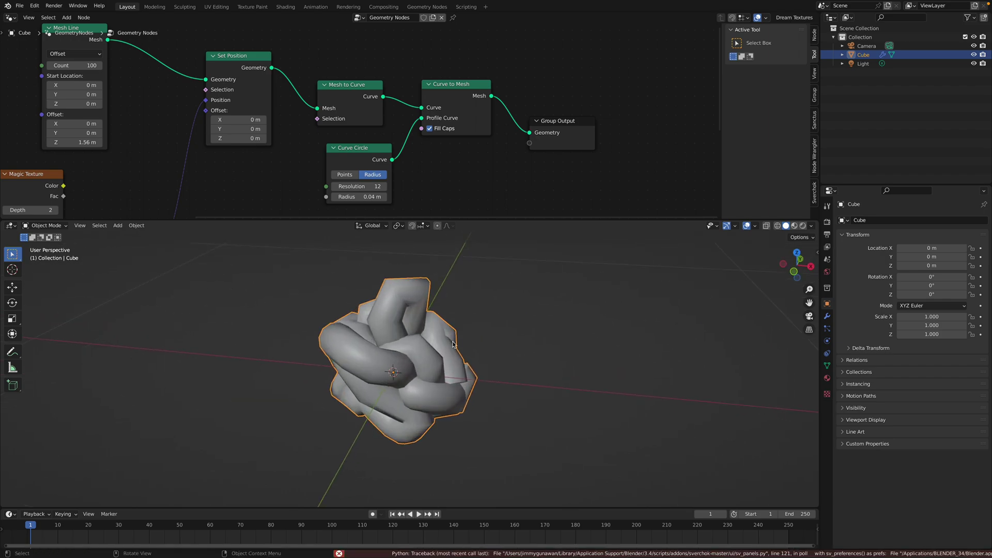
Reduce the Curve Circle's Radius to 0.02 m
mouse_move(452, 342)
middle_down()
mouse_move(426, 355)
mouse_move(440, 335)
middle_up()
shift+drag(367, 197, 352, 197)
middle_drag(472, 355, 466, 339)
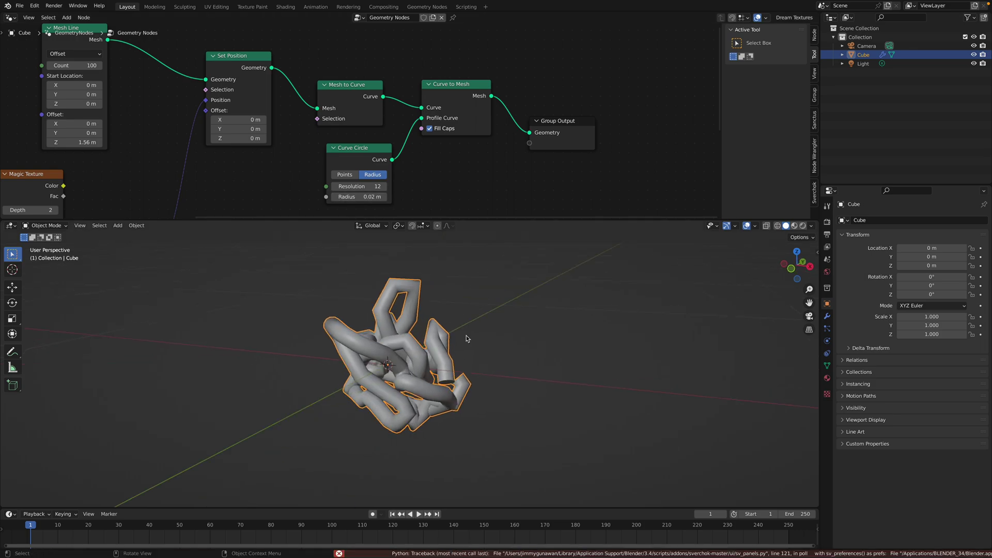
Add a Mirror modifier with Axis, Bisect and Flip all enabled on X, and save the file
click(828, 316)
click(870, 223)
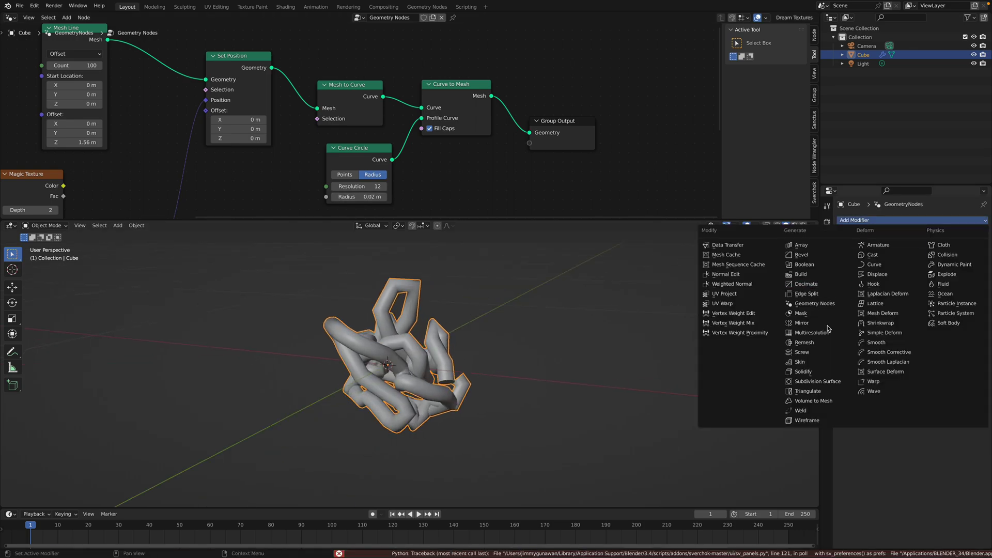
click(804, 323)
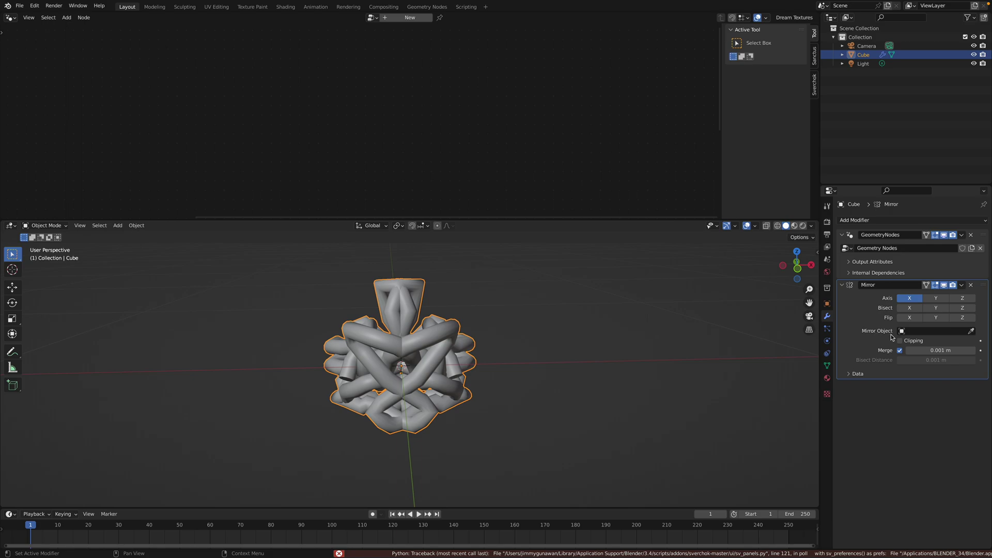
click(910, 308)
middle_drag(660, 350, 833, 337)
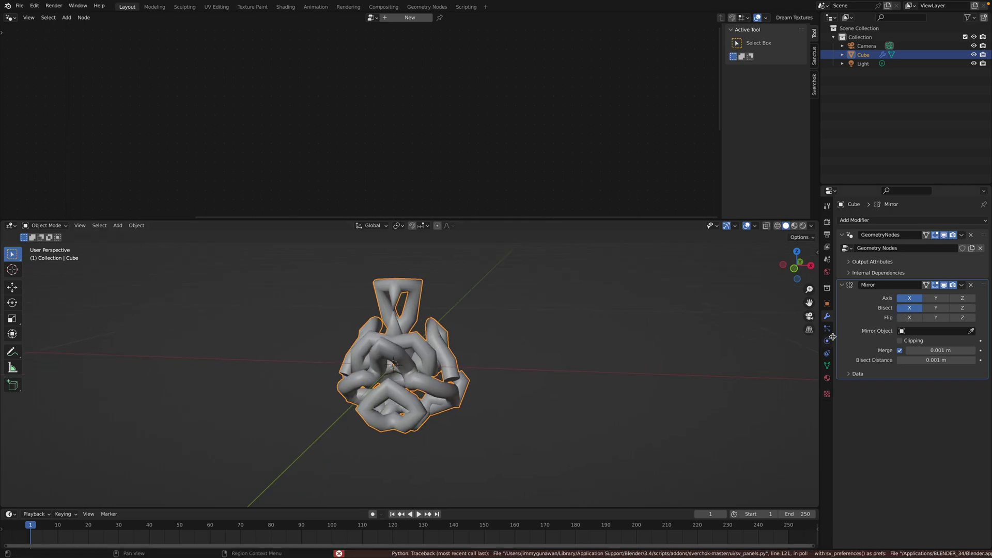
click(909, 317)
middle_drag(621, 331, 718, 324)
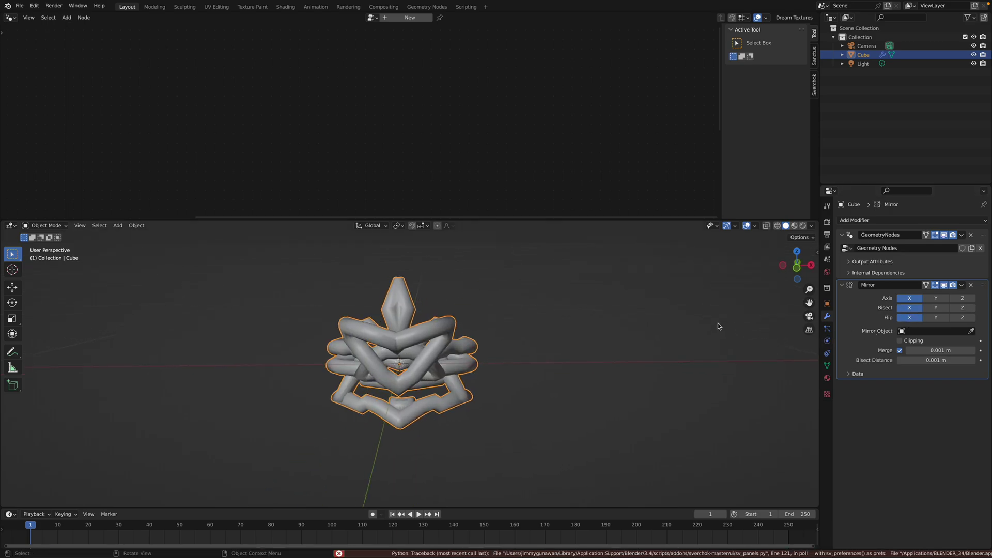
key(ctrl+s)
Make the GeometryNodes modifier active, save the file, and reposition the Add node that feeds Set Position
click(981, 235)
scroll(436, 135, down, 4)
middle_drag(276, 90, 359, 90)
scroll(358, 89, down, 3)
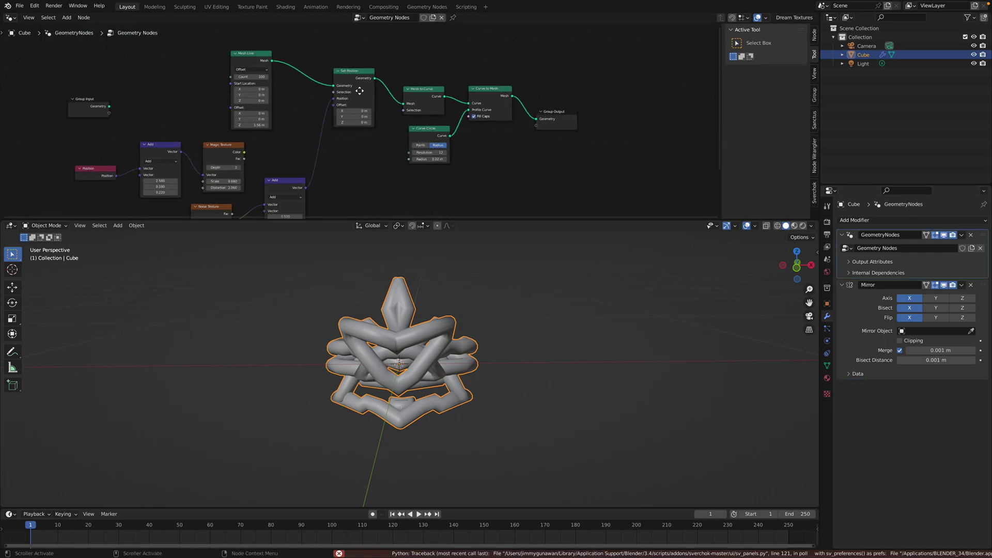
middle_drag(287, 183, 356, 150)
key(ctrl+s)
drag(357, 150, 366, 131)
Set the Noise Texture's W to 294.2 and save the file
scroll(322, 156, up, 1)
middle_drag(323, 156, 335, 135)
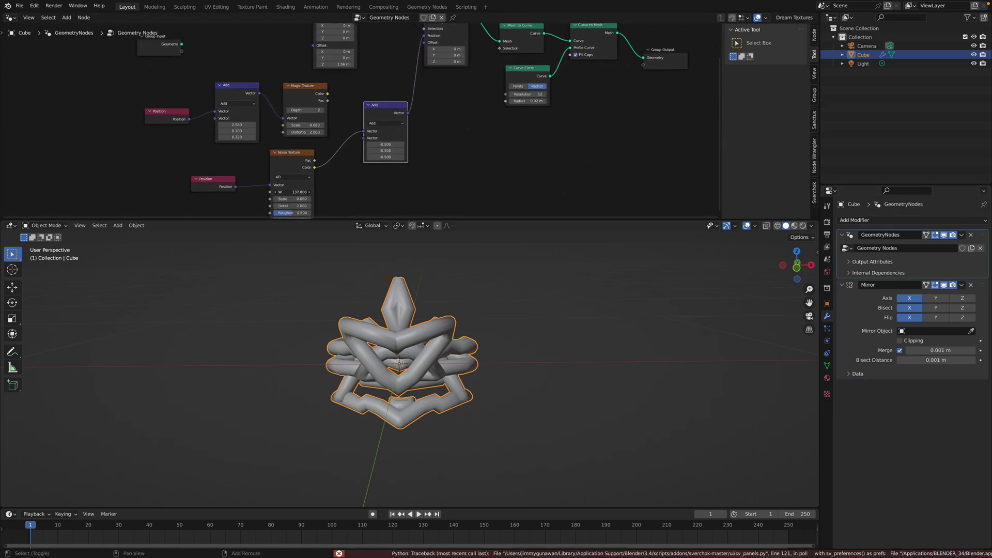
drag(293, 192, 400, 192)
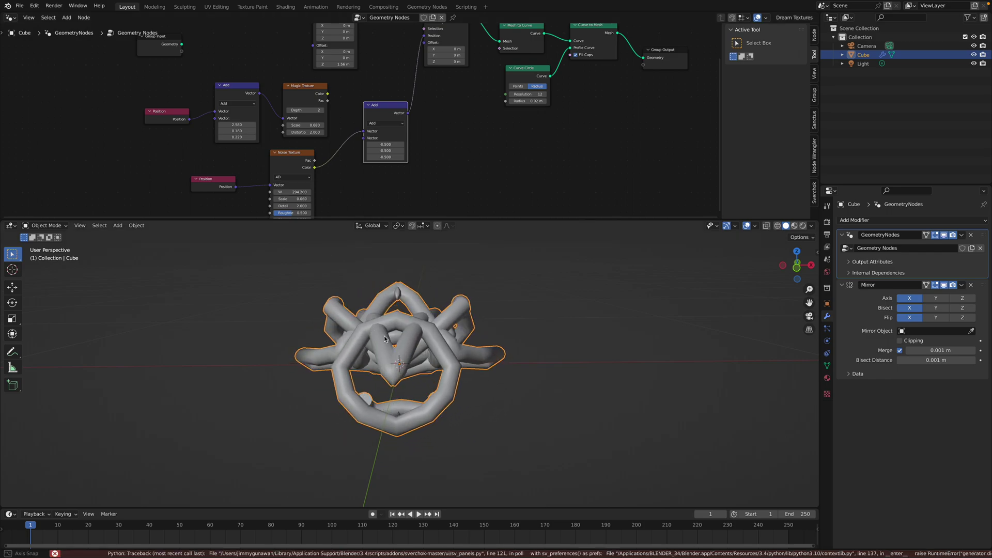
mouse_move(384, 339)
middle_down()
mouse_move(277, 339)
mouse_move(330, 339)
middle_up()
key(super+s)
Enlarge the node editor and set the Mesh Line's Z offset to 1.18 m and Count to 378
middle_drag(594, 148, 496, 209)
drag(495, 220, 496, 318)
scroll(358, 145, up, 2)
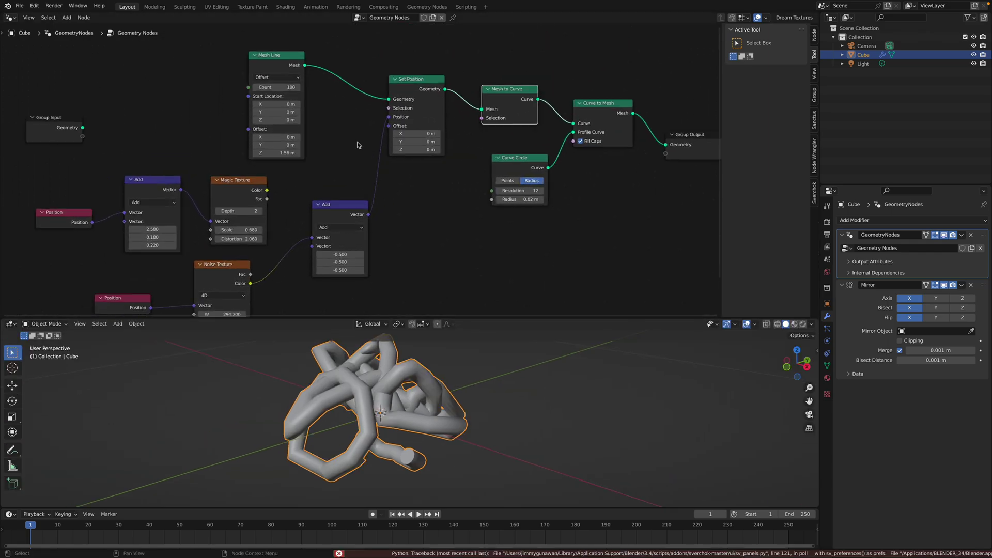
drag(286, 148, 266, 148)
drag(284, 90, 362, 90)
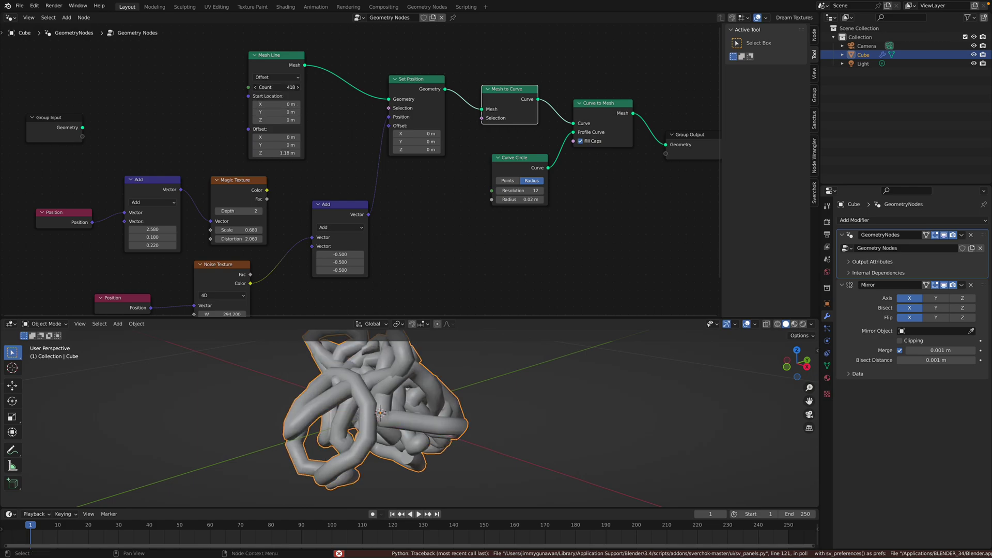
scroll(501, 393, down, 2)
middle_drag(503, 393, 569, 396)
Move Group Output aside and add a Mesh to Volume node above the Curve to Mesh output
middle_drag(531, 214, 410, 219)
drag(576, 160, 660, 184)
drag(511, 118, 559, 148)
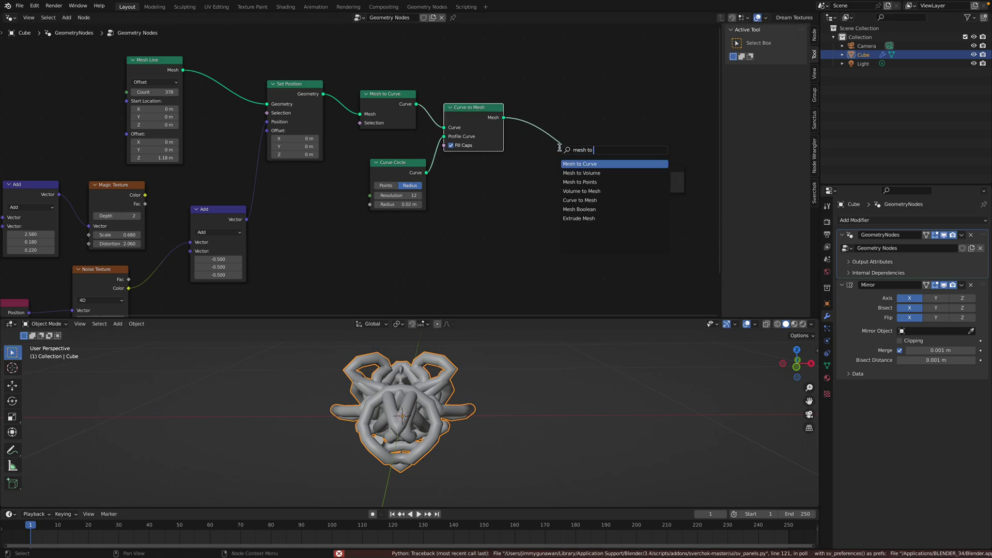
key(Return)
click(551, 46)
Move Group Output further along and add a Volume to Mesh node beside Mesh to Volume
middle_drag(716, 197, 552, 197)
drag(503, 172, 626, 173)
key(shift+a)
click(552, 88)
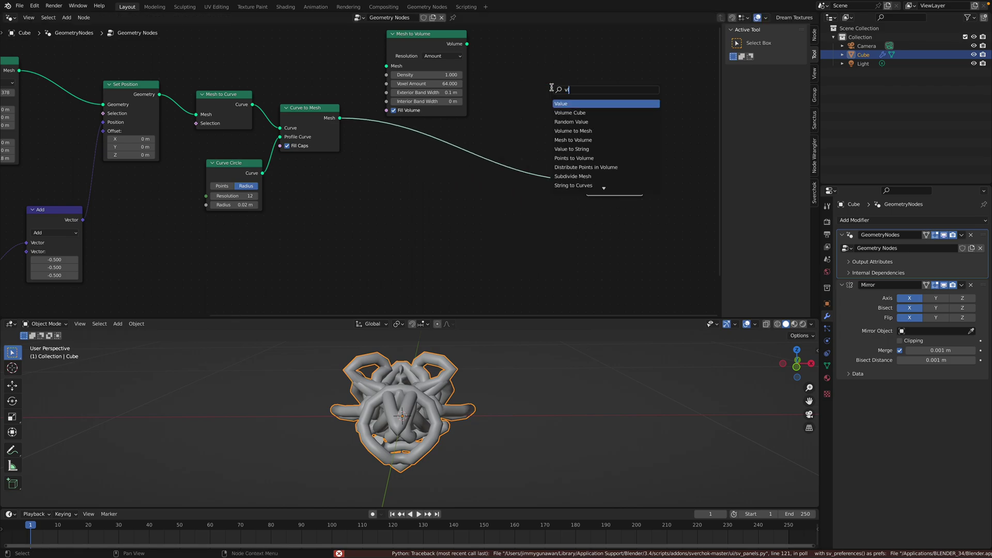
key(Down)
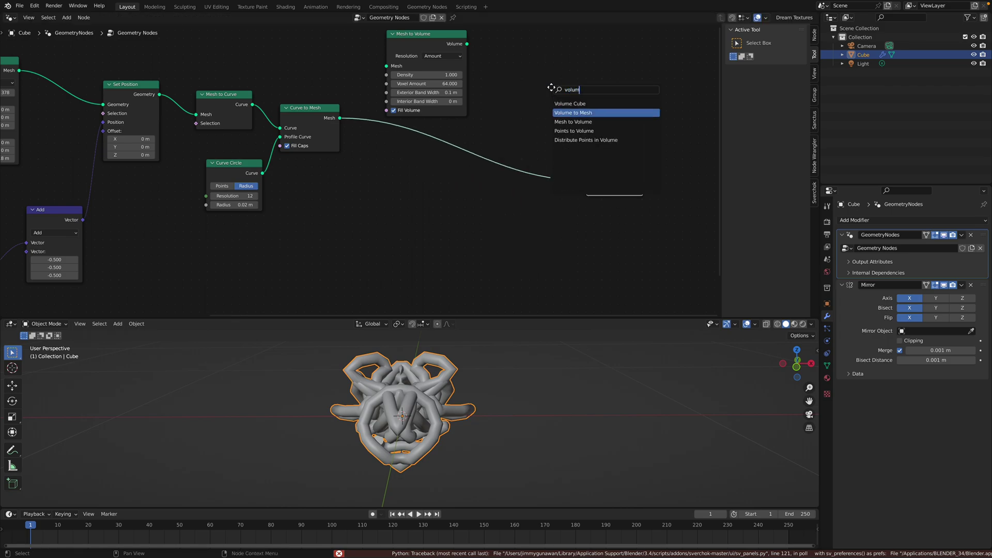
key(Return)
Link Curve to Mesh through Mesh to Volume and Volume to Mesh into Group Output
mouse_move(348, 105)
mouse_down()
mouse_move(388, 62)
mouse_move(360, 91)
mouse_up()
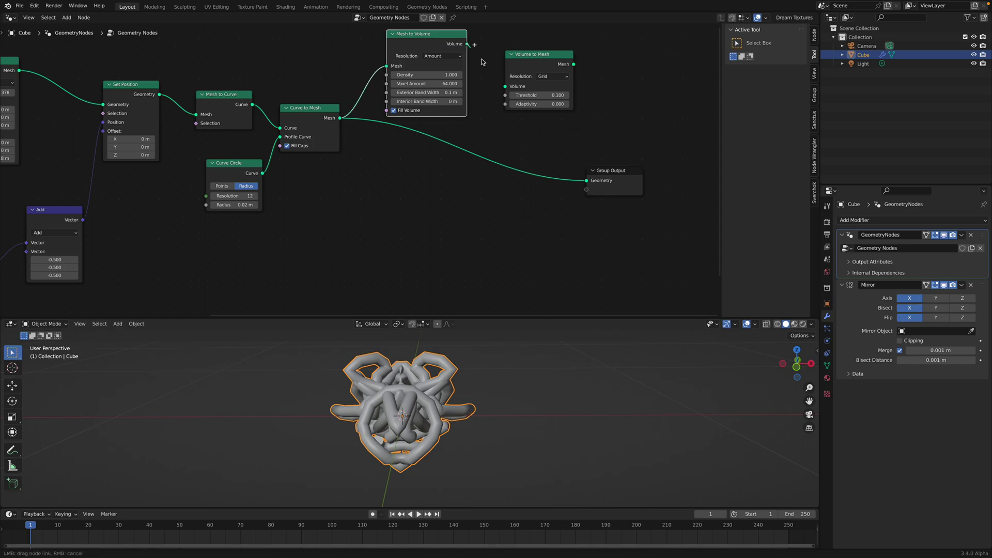
drag(504, 86, 505, 87)
drag(531, 58, 586, 182)
drag(615, 174, 610, 162)
Set Mesh to Volume's Voxel Amount to 64.52 and lower both volume conversion nodes in the layout
scroll(455, 132, up, 2)
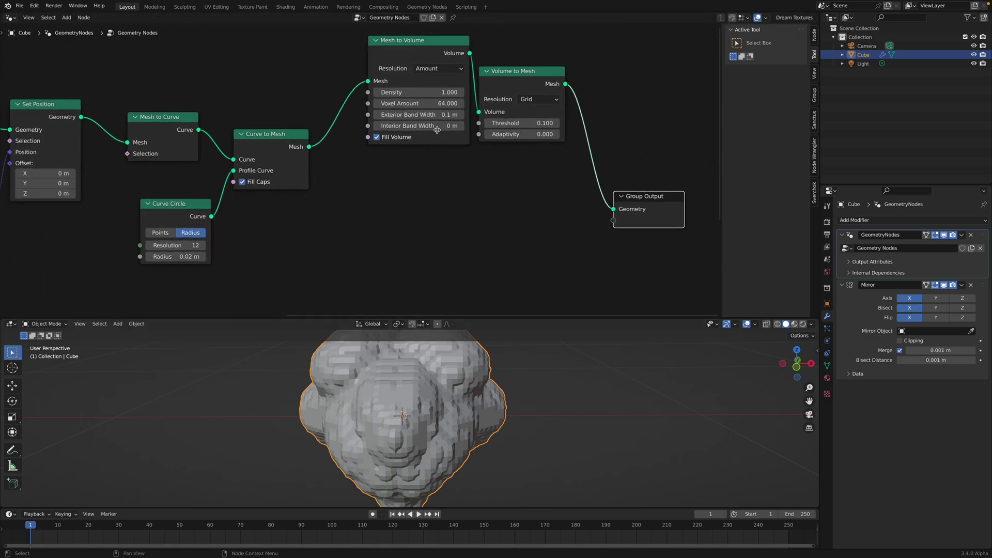
drag(429, 106, 445, 104)
drag(492, 74, 501, 111)
drag(430, 51, 434, 88)
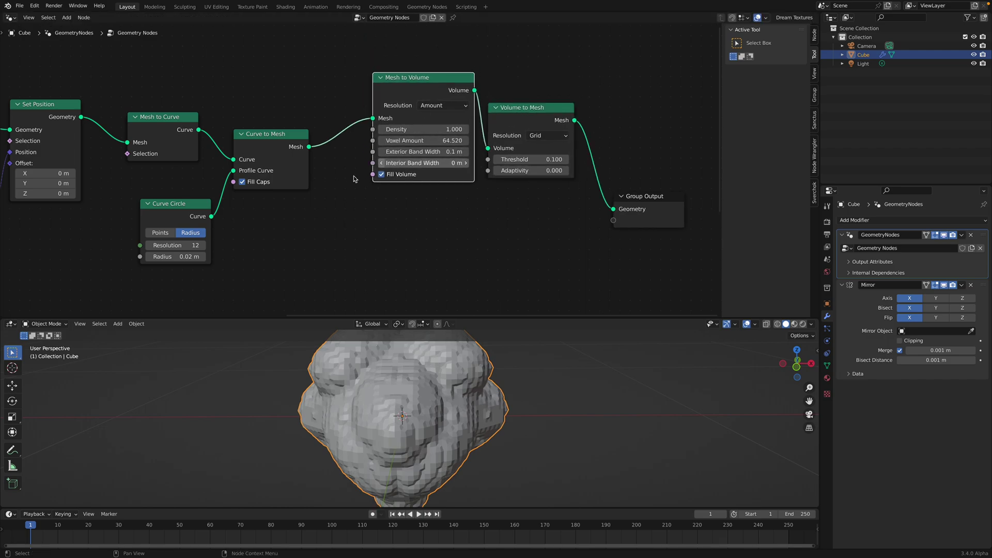
Save the file and set the Curve Circle node's Radius to 0.06 m
middle_drag(356, 177, 376, 152)
scroll(260, 232, down, 2)
middle_drag(271, 232, 332, 214)
key(ctrl+s)
drag(271, 213, 261, 213)
drag(273, 177, 258, 189)
scroll(310, 182, right, 3)
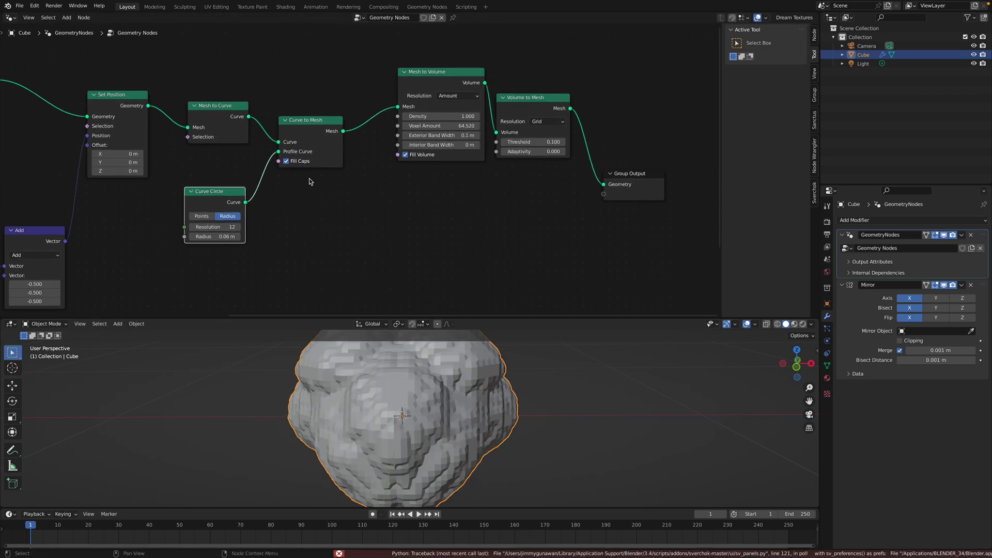
Insert a Set Curve Radius node between Mesh to Curve and Curve to Mesh
key(shift+a)
text(set rad)
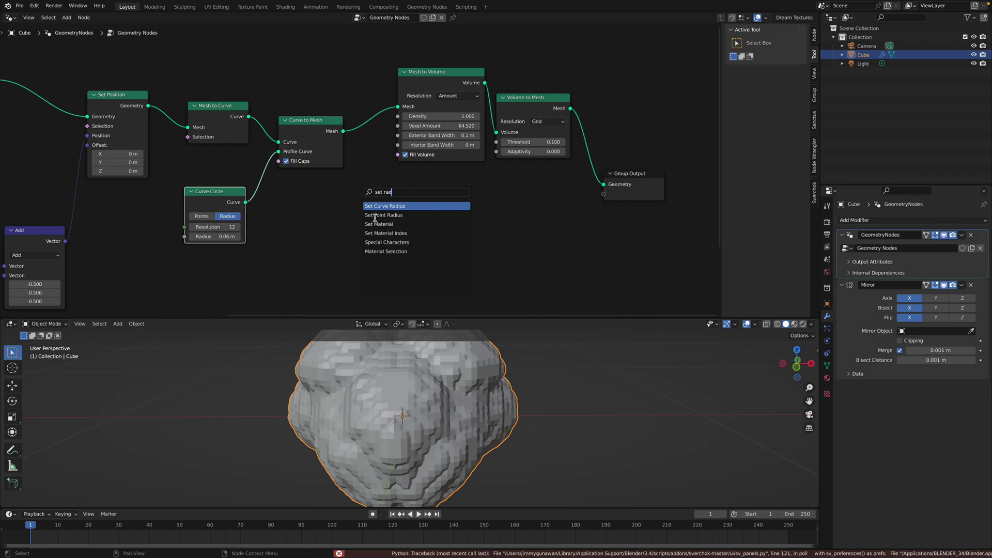
key(Return)
click(310, 111)
Add a Random Value node with Min 0.200 and Max 0.220 and link its Value to Set Curve Radius's Radius
middle_drag(231, 68, 264, 116)
key(shift+a)
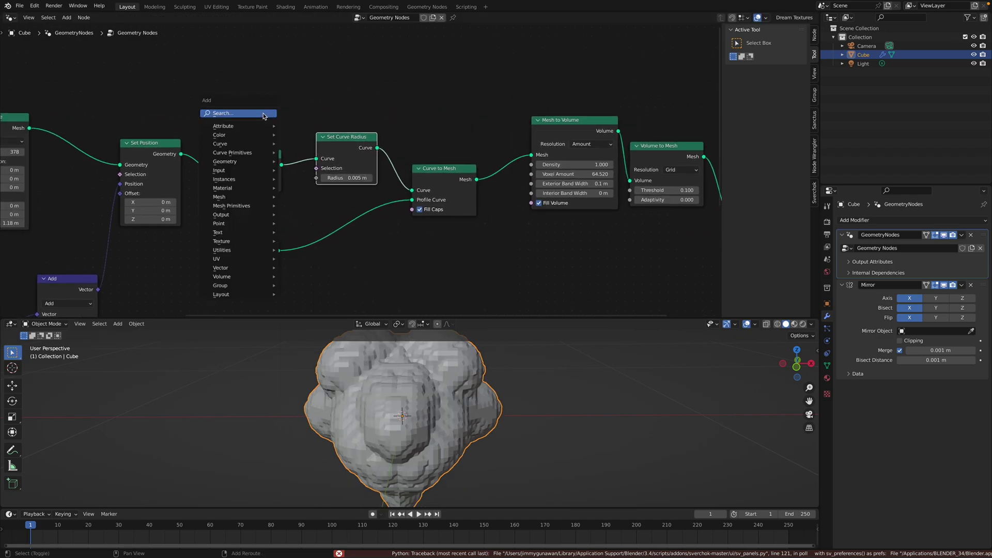
click(263, 113)
text(random)
key(Return)
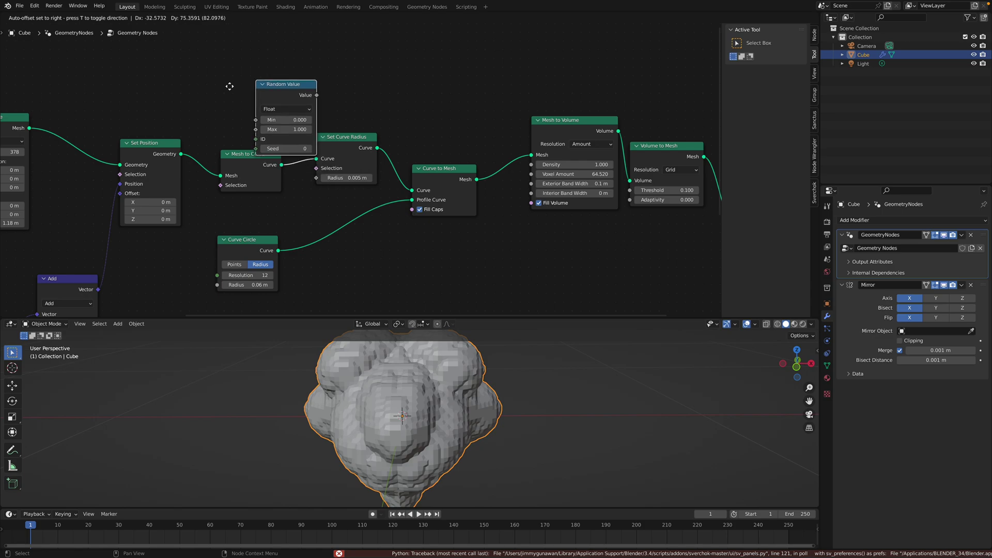
click(218, 82)
drag(277, 79, 317, 178)
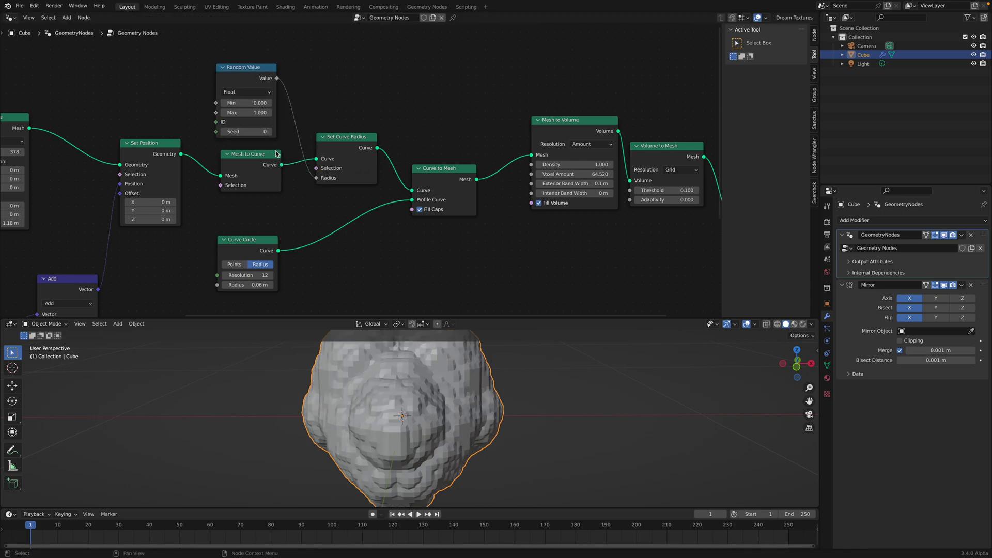
mouse_move(246, 112)
mouse_down()
mouse_move(201, 112)
mouse_move(264, 105)
mouse_up()
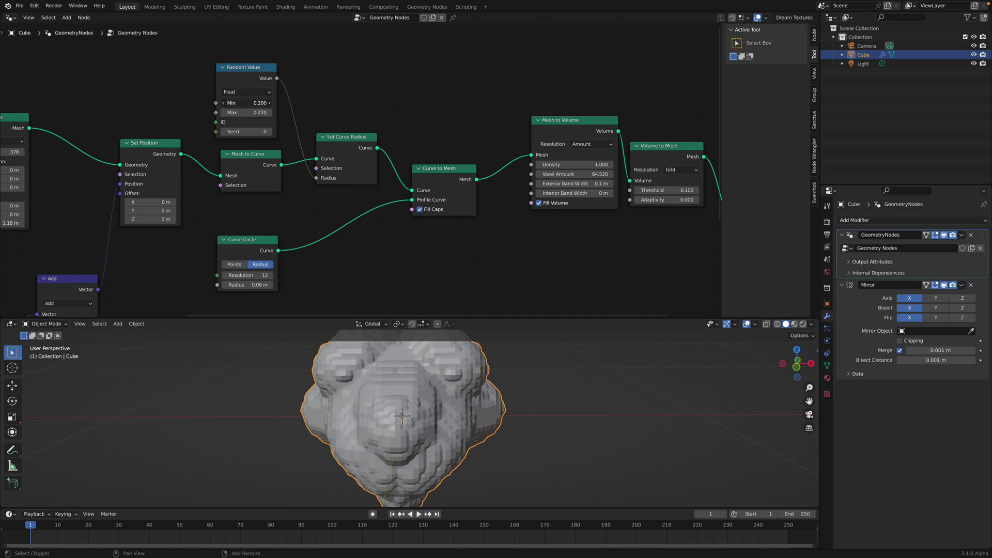
Link Curve to Mesh straight into Group Output, bypassing the volume nodes, and save the file
scroll(431, 146, down, 3)
middle_drag(430, 145, 244, 142)
drag(285, 174, 385, 190)
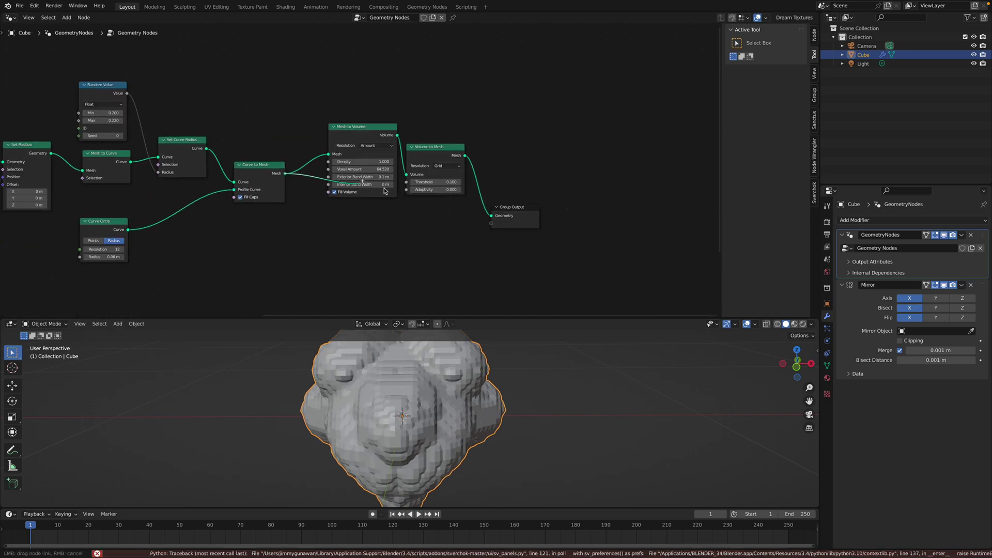
drag(494, 218, 493, 216)
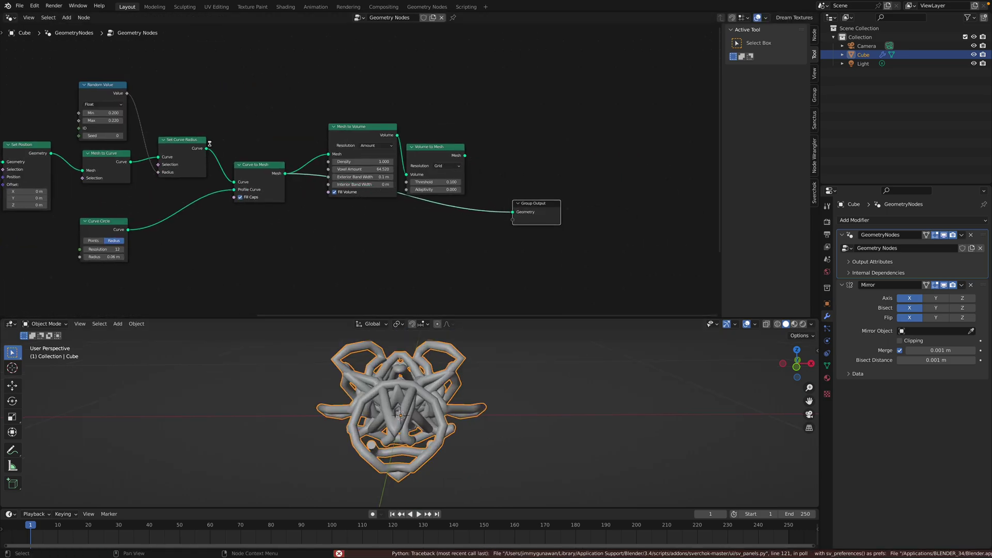
key(ctrl+s)
Set the Random Value node's Max to 0.400 and Seed to 28
scroll(105, 142, up, 1)
middle_drag(105, 142, 152, 149)
drag(151, 150, 166, 134)
Enlarge the 3D viewport against the node editor and reselect the squiggly tube object
middle_drag(401, 370, 442, 395)
click(467, 392)
scroll(443, 395, up, 1)
drag(451, 318, 451, 218)
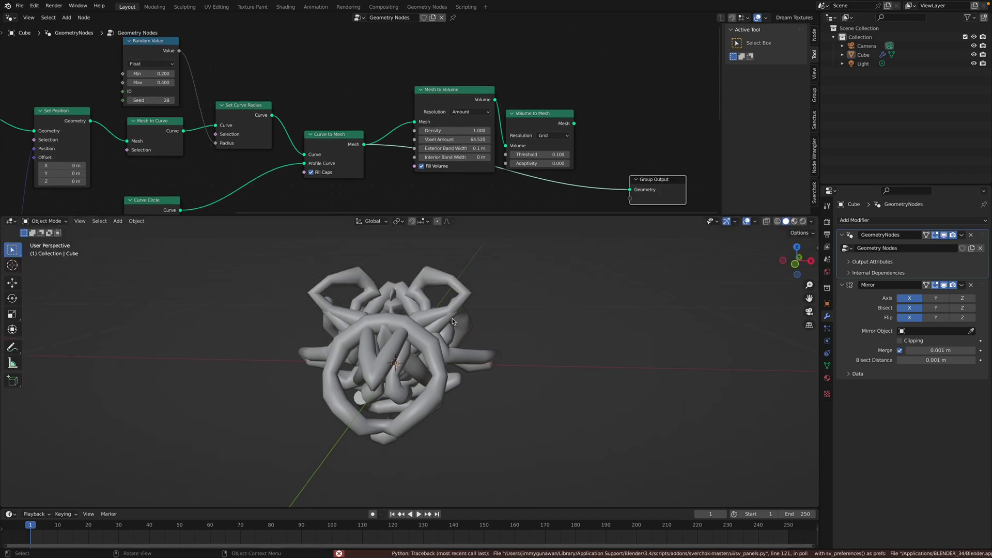
middle_drag(452, 319, 413, 318)
click(414, 319)
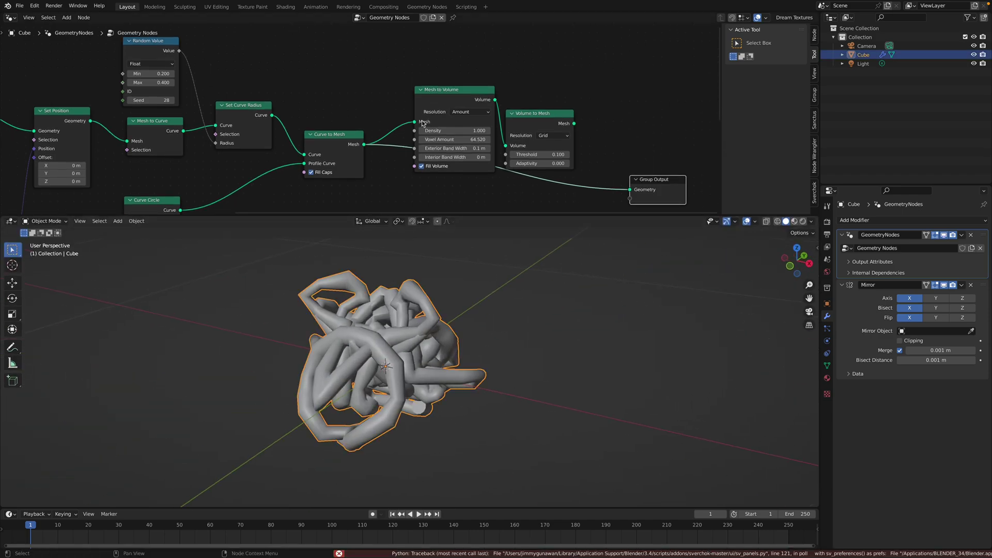
Delete the Volume to Mesh and Mesh to Volume nodes and move Group Output close to Curve to Mesh
click(436, 92)
click(529, 123)
key(x)
click(645, 182)
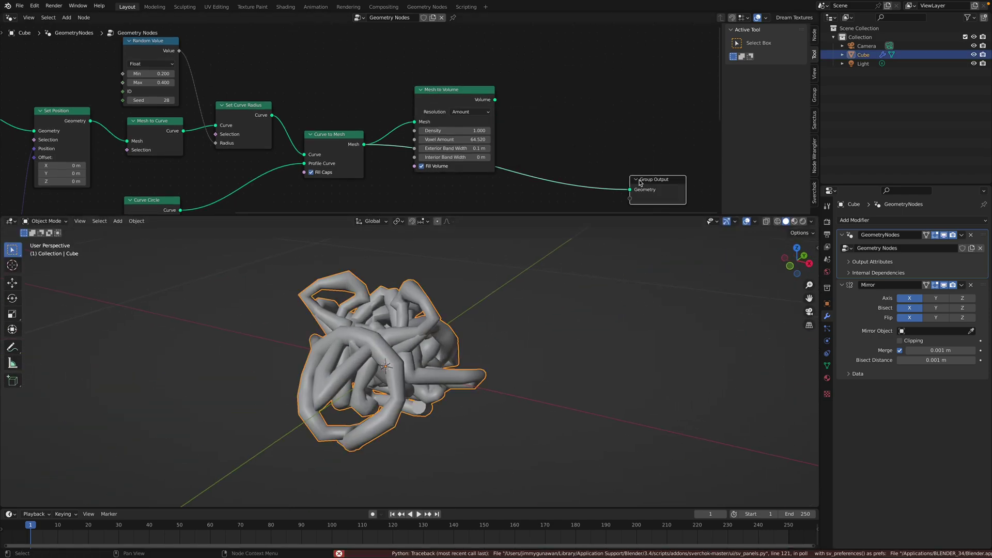
click(463, 95)
key(x)
drag(645, 180, 428, 129)
scroll(412, 165, down, 2)
scroll(412, 165, up, 4)
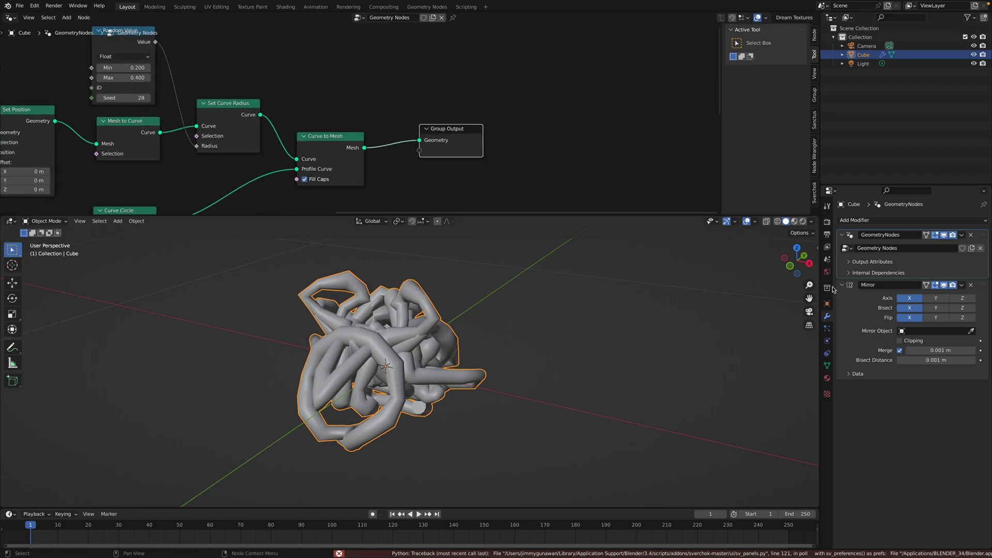
Collapse the Mirror modifier and add a second Geometry Nodes modifier with a new node tree below it
click(850, 286)
click(912, 221)
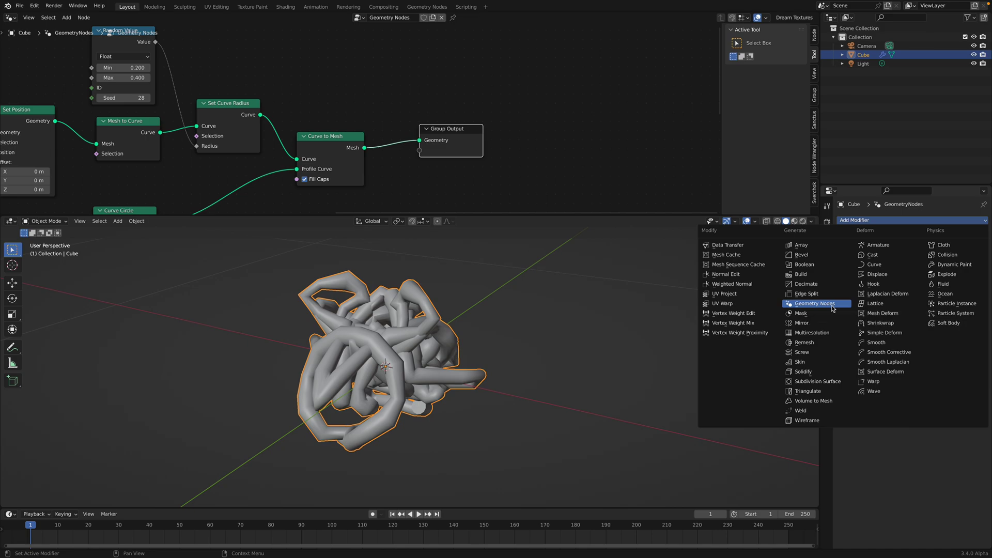
click(832, 305)
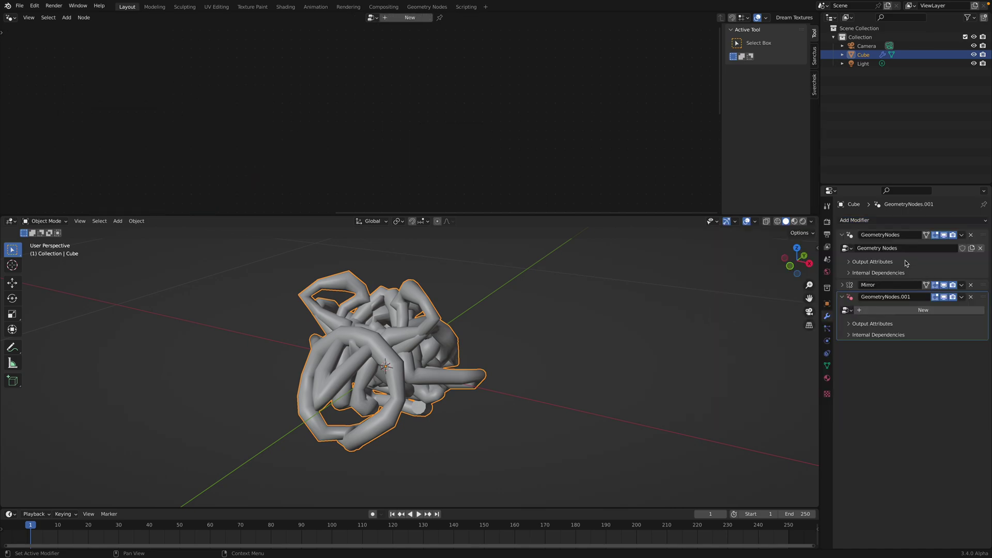
click(930, 311)
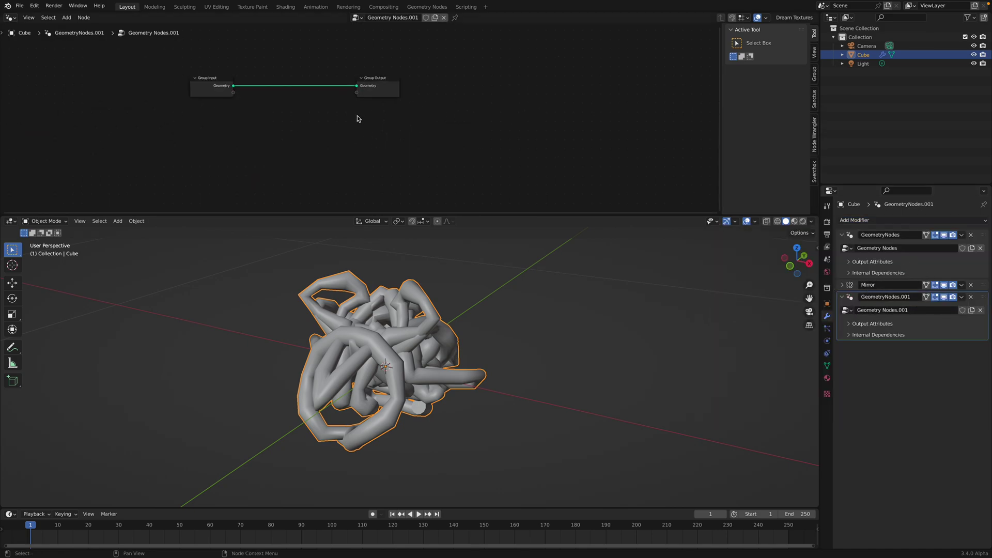
Insert a Mesh to Volume node between Group Input and Group Output, with Voxel Amount 74.4 and Exterior Band Width 0.04 m
key(shift+a)
click(349, 126)
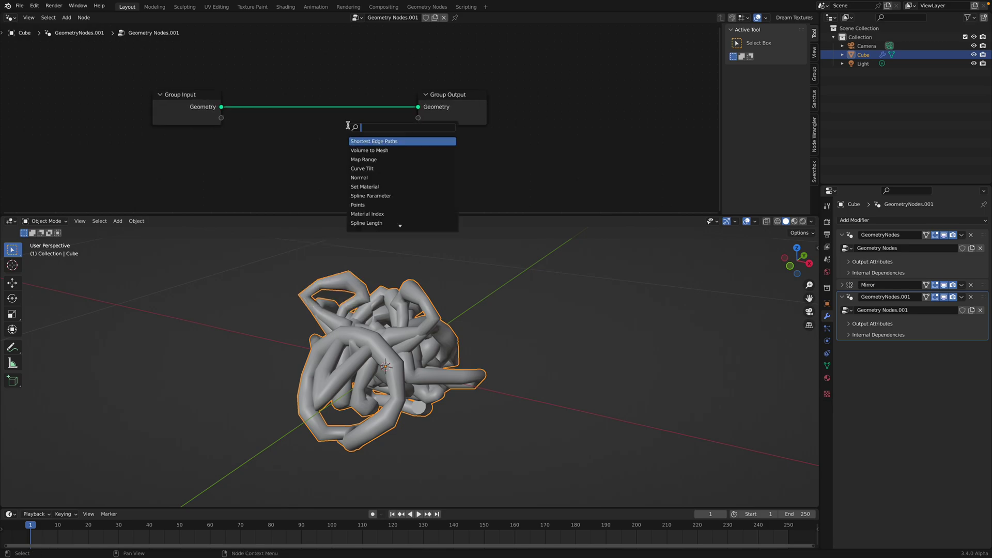
text(volum)
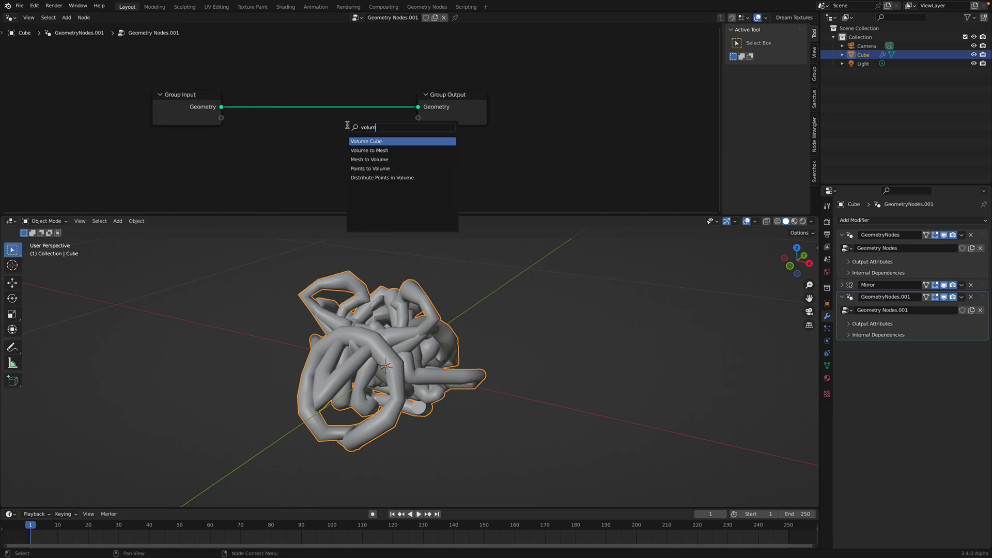
text(esh to)
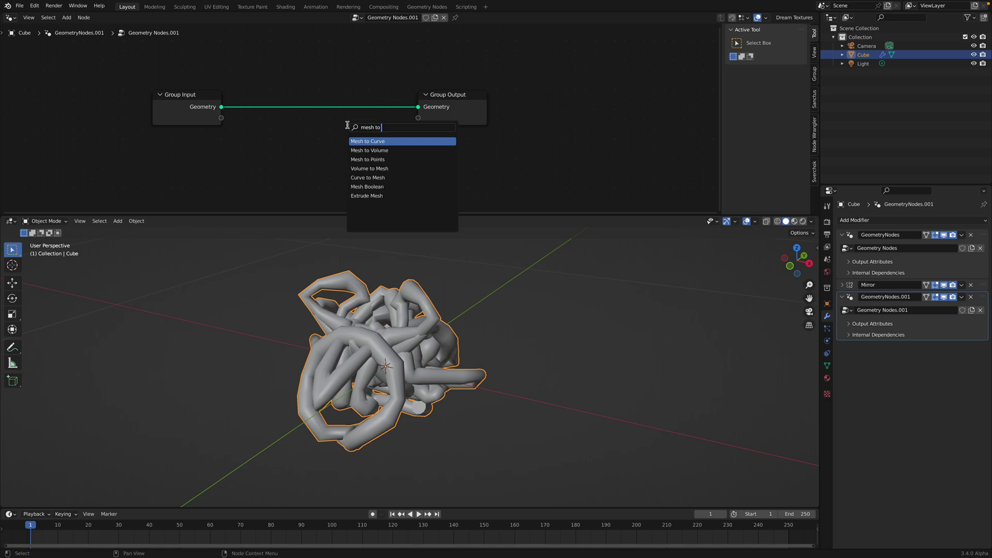
key(Down)
key(Return)
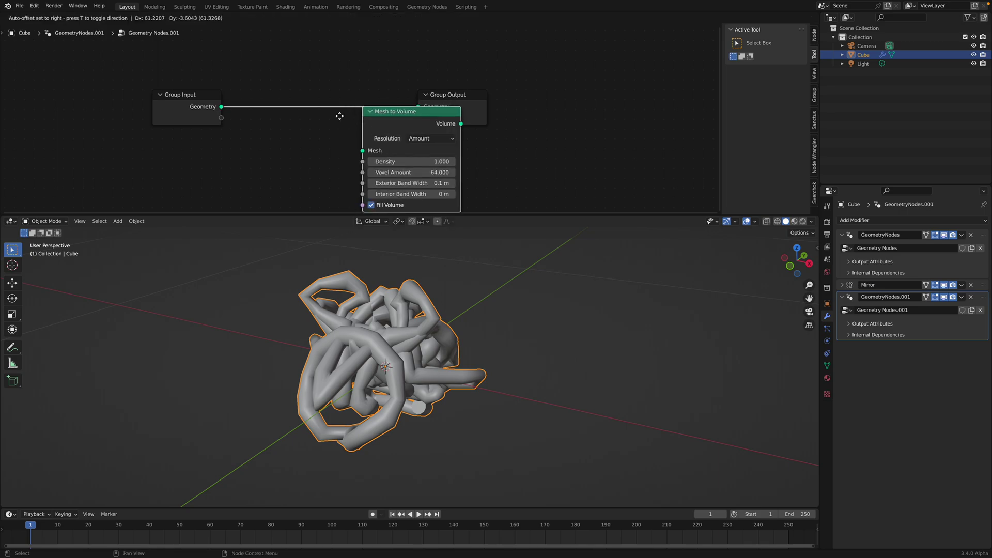
click(302, 101)
drag(454, 101, 523, 98)
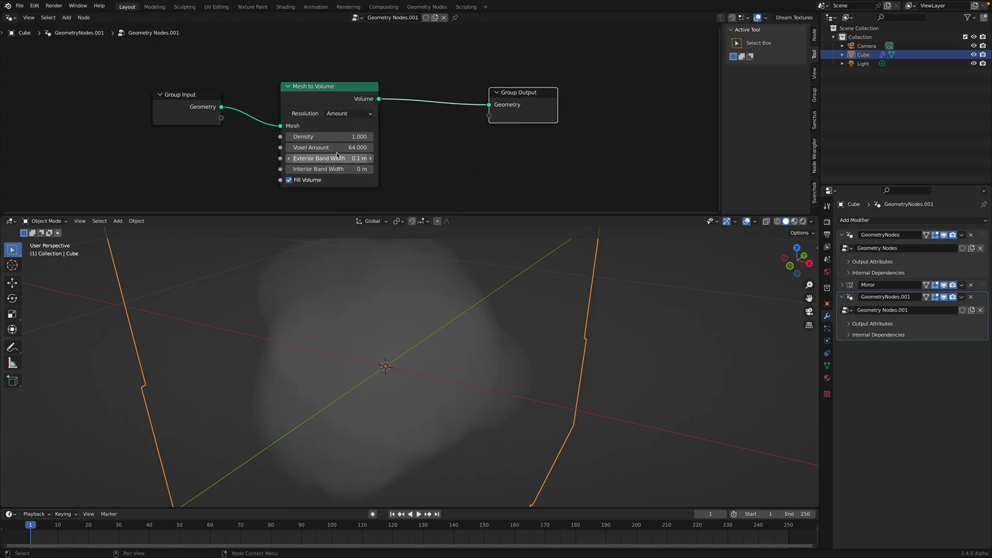
mouse_move(336, 148)
mouse_down()
mouse_move(390, 148)
mouse_move(323, 158)
mouse_up()
Insert a Volume to Mesh node between Mesh to Volume and Group Output
key(shift+a)
text(volume to)
key(Return)
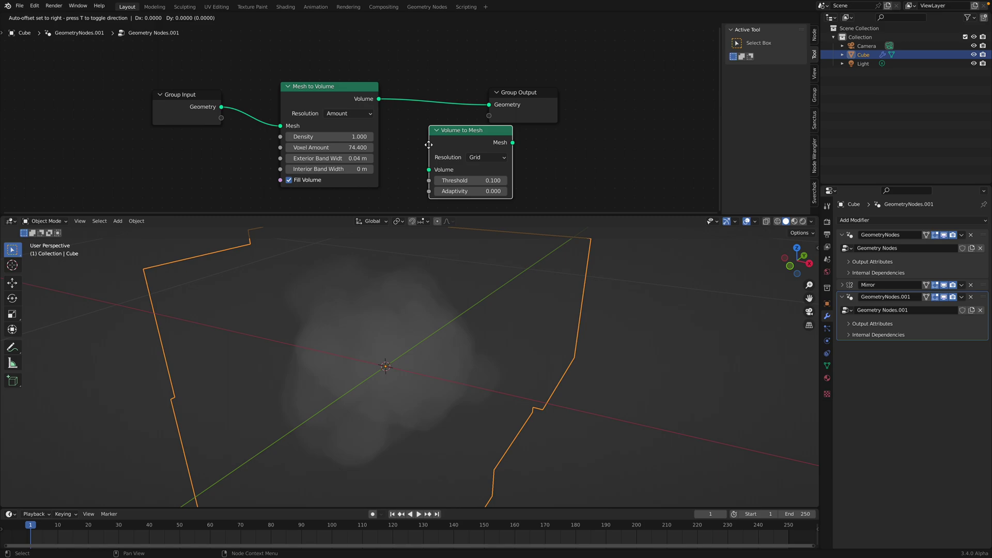
click(482, 95)
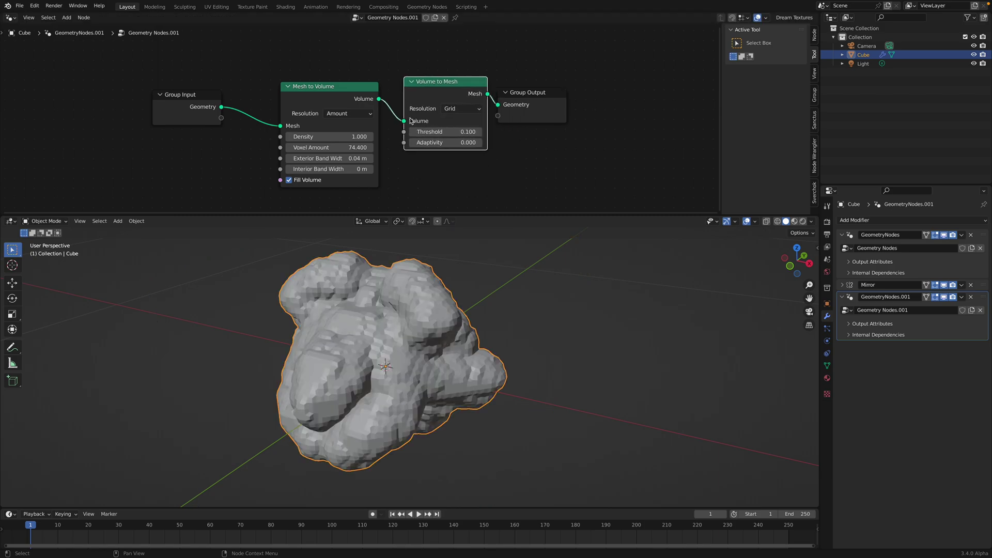
Try Exterior Band Width values of 0.01 m and 0.02 m on the Mesh to Volume node
click(341, 159)
key(Return)
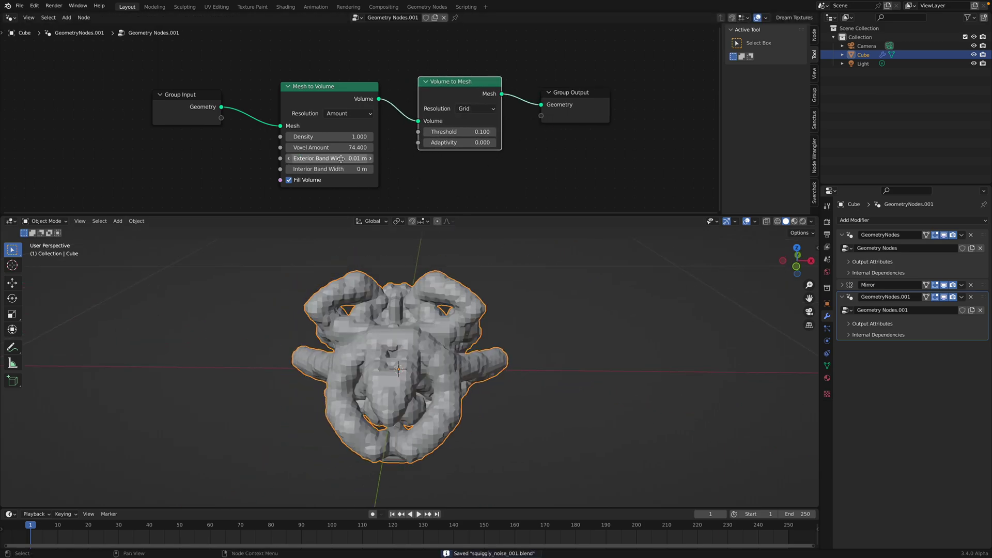
click(327, 160)
text(0)
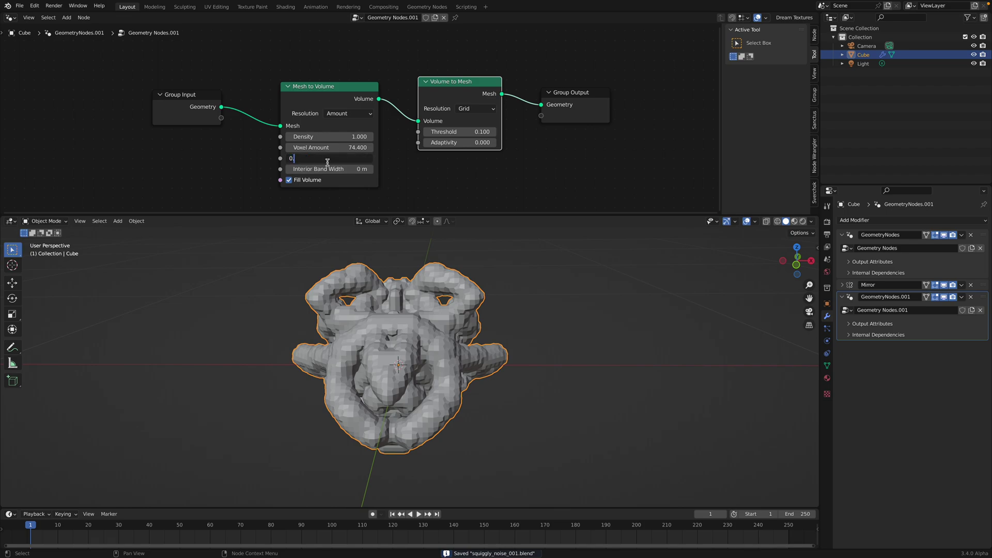
text(.02)
key(Return)
Set the Volume to Mesh node's Adaptivity to 1.000 and inspect the simplified mesh up close
drag(460, 142, 498, 142)
middle_drag(492, 290, 483, 281)
middle_drag(381, 324, 465, 352)
scroll(426, 340, up, 3)
Set the Mesh to Volume node's Voxel Amount to 200
click(349, 166)
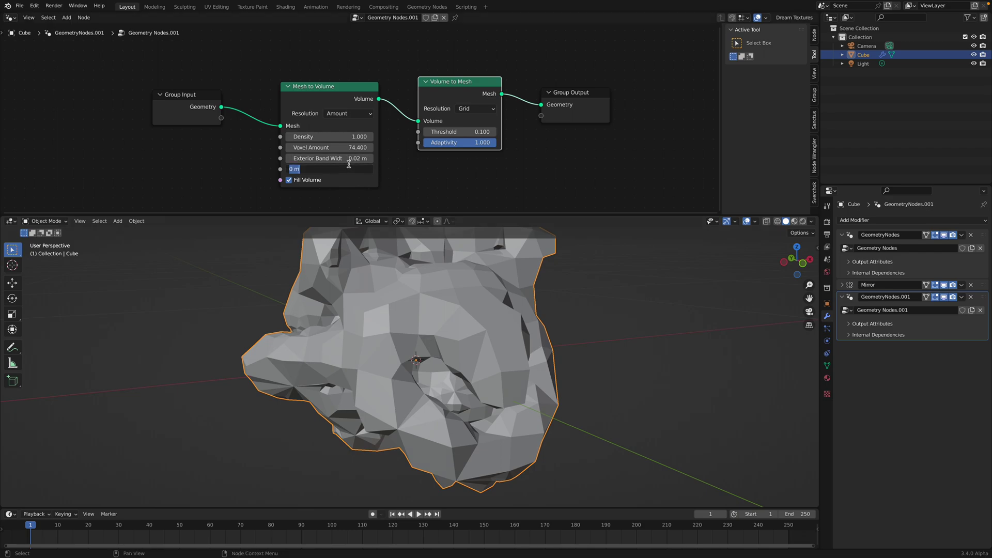
click(338, 148)
text(200)
key(Return)
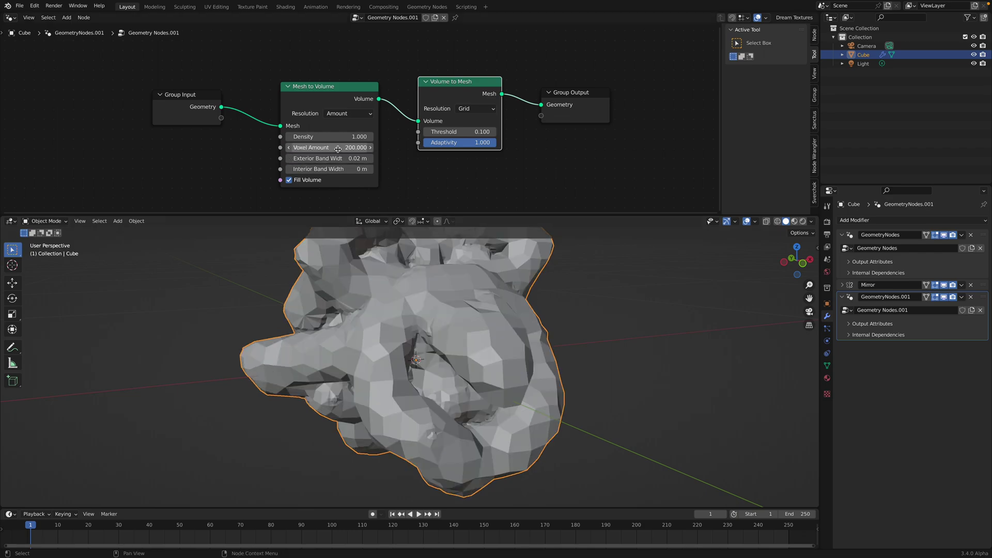
Set Mesh to Volume's Exterior Band Width to 0.01 m and view the result from the front
scroll(357, 320, down, 4)
middle_drag(357, 325, 413, 328)
click(354, 159)
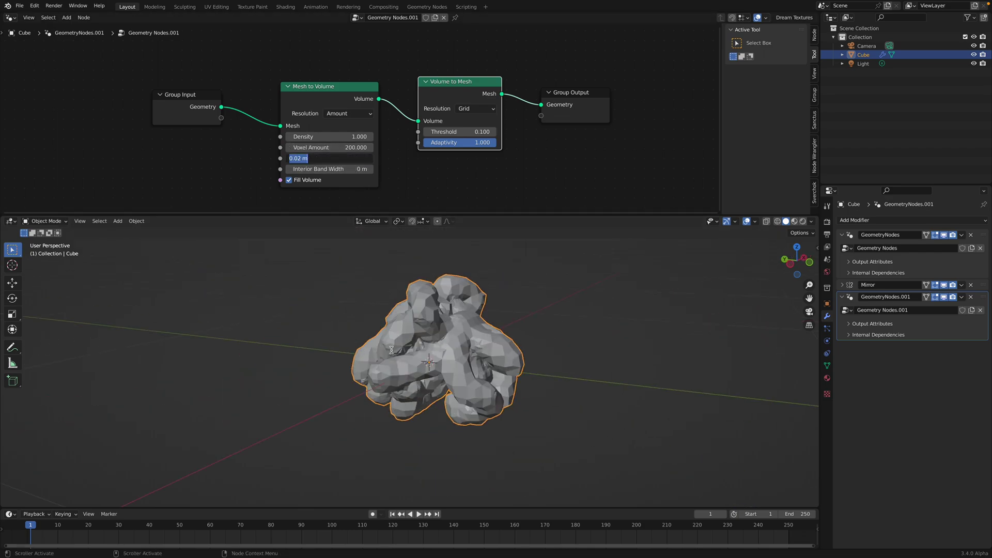
key(Return)
middle_drag(398, 356, 386, 278)
Try a higher Density such as 1.4 on Mesh to Volume and return it to 1
click(330, 137)
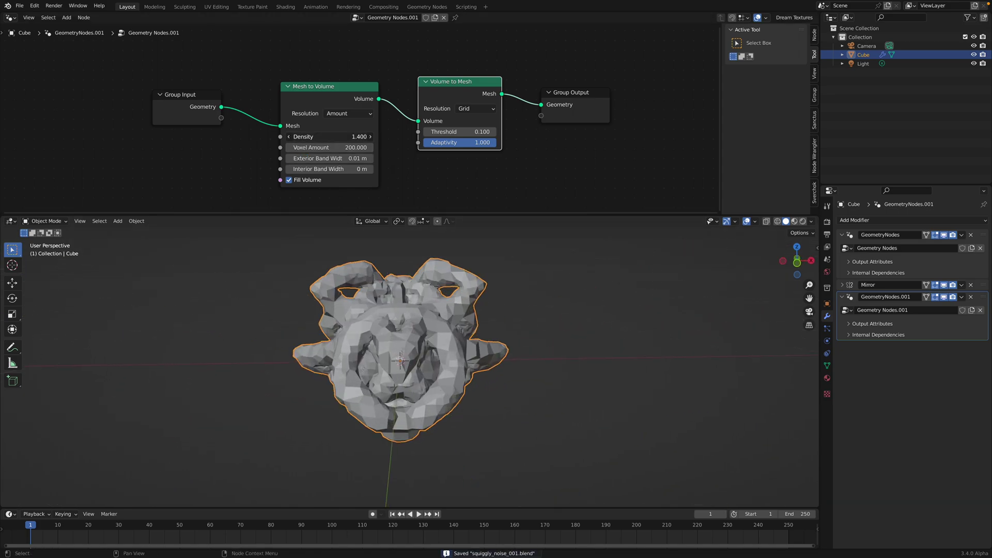
text(13)
key(Return)
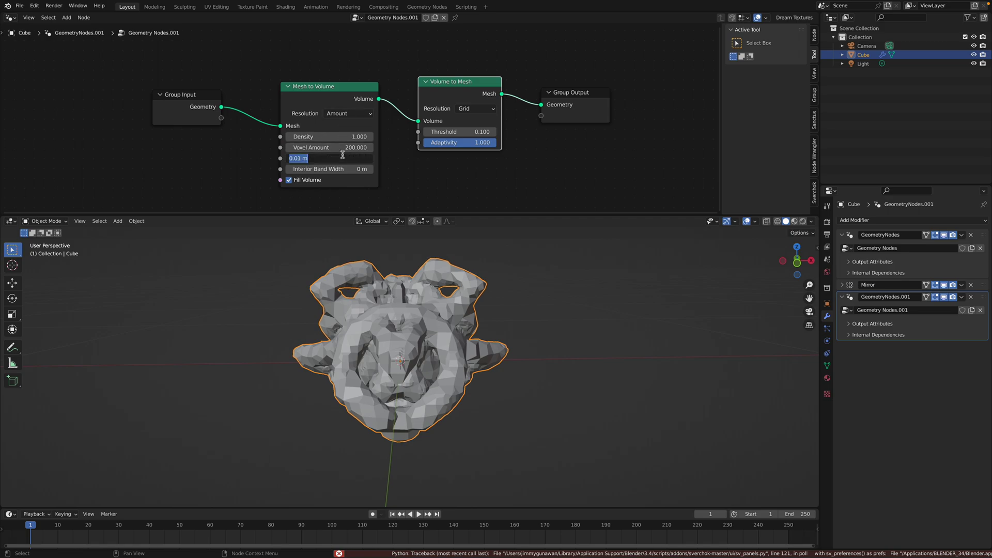
Compare Exterior Band Width values of 0.02 m and 0.007 m on the Mesh to Volume node
click(344, 157)
text(0.02)
key(Return)
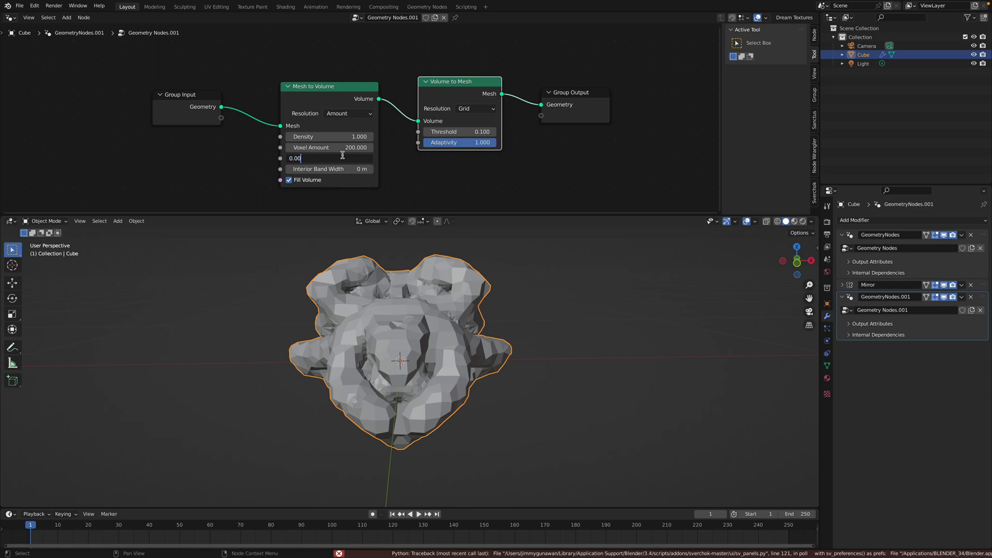
click(343, 158)
text(0.007)
key(Return)
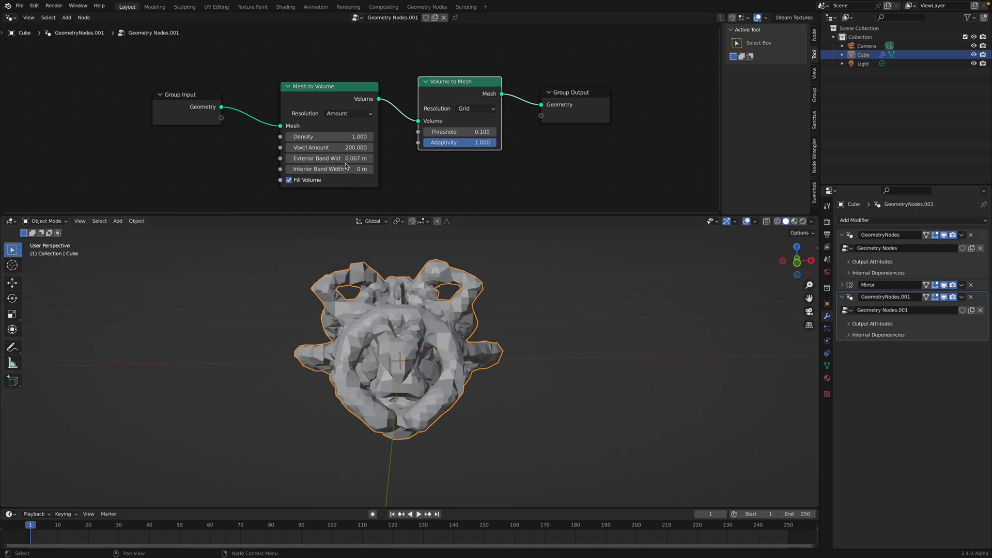
Keep Adaptivity at 1.000, set Mesh to Volume's Exterior Band Width to 0.0005 m and check the mesh from an angle
mouse_move(496, 143)
mouse_down()
mouse_move(472, 143)
mouse_move(496, 143)
mouse_up()
key(Return)
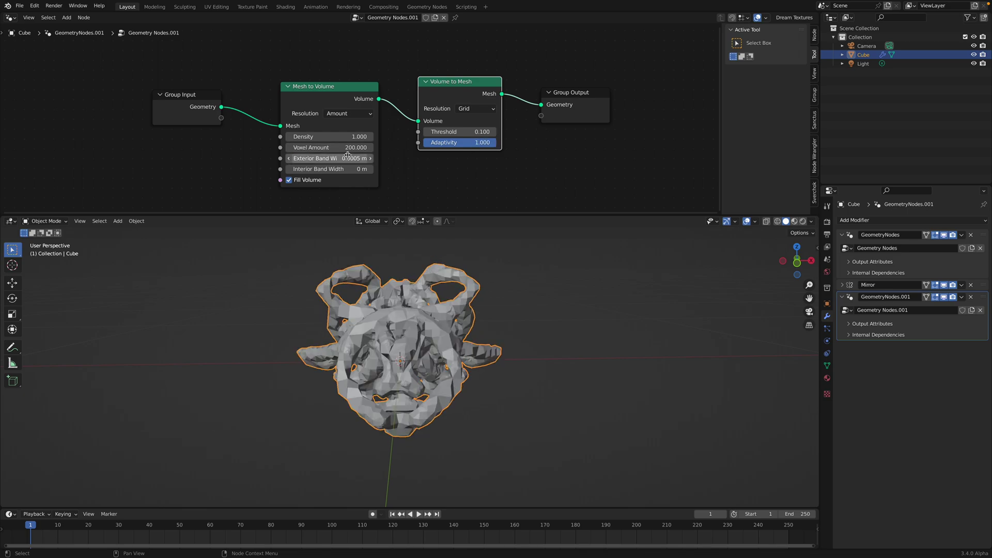
middle_drag(465, 289, 439, 309)
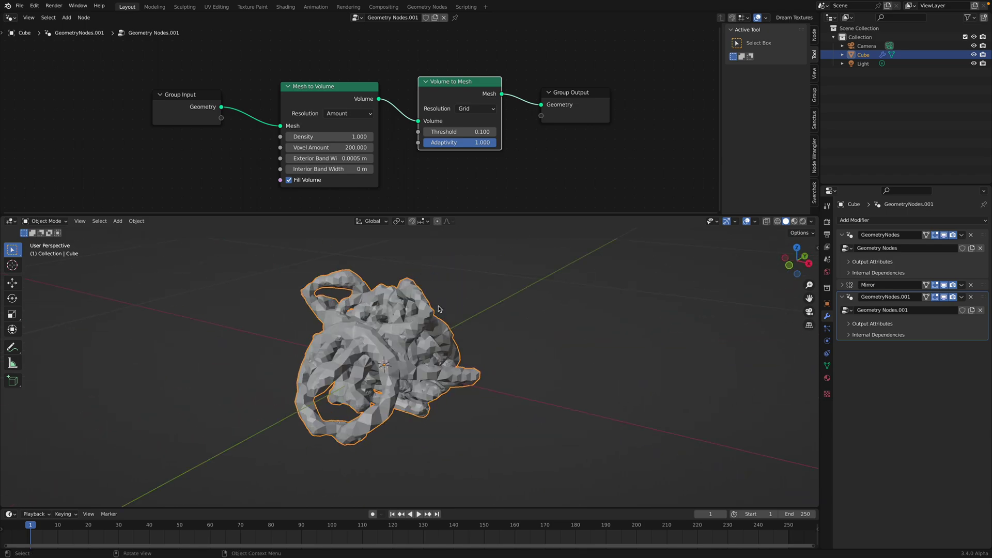
Raise the Mesh to Volume node's Voxel Amount to 300 and on to 500
click(356, 149)
text(300)
key(Return)
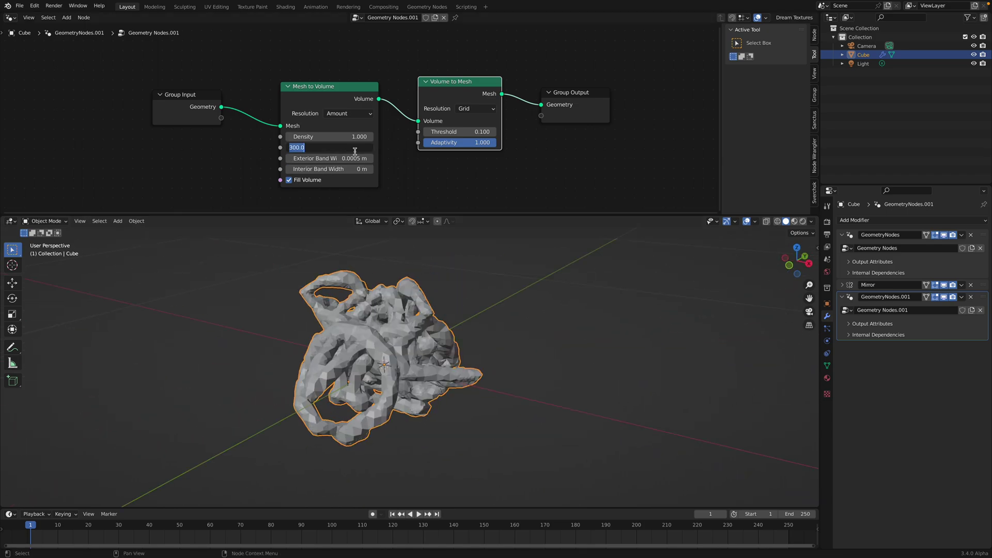
key(Return)
Deselect the remeshed object, save the file and inspect the mesh up close from the front
click(485, 296)
middle_drag(485, 297, 398, 339)
key(super+s)
scroll(367, 336, up, 4)
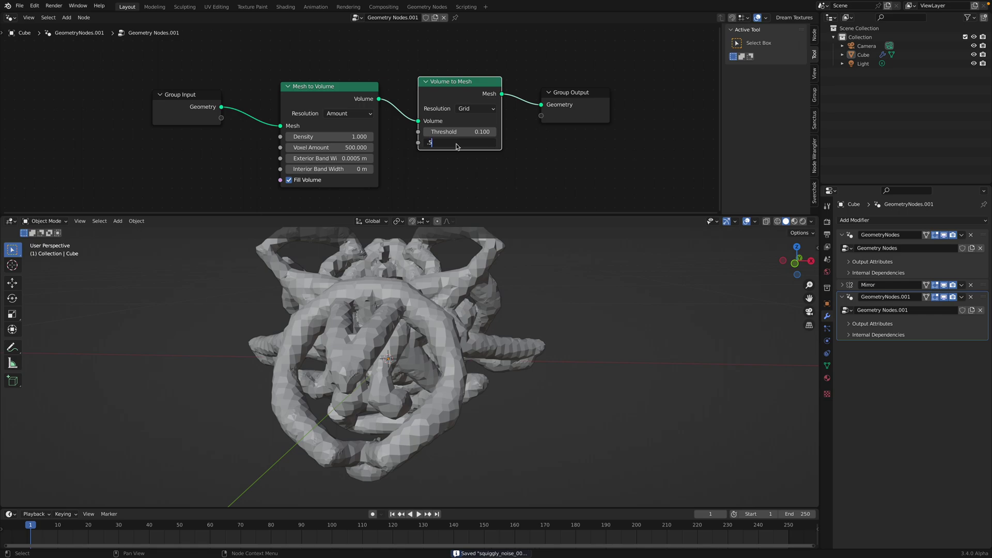
Set the Volume to Mesh node's Adaptivity to 0.500 and inspect the resulting mesh from an angle
key(Return)
scroll(559, 318, down, 3)
scroll(559, 318, up, 2)
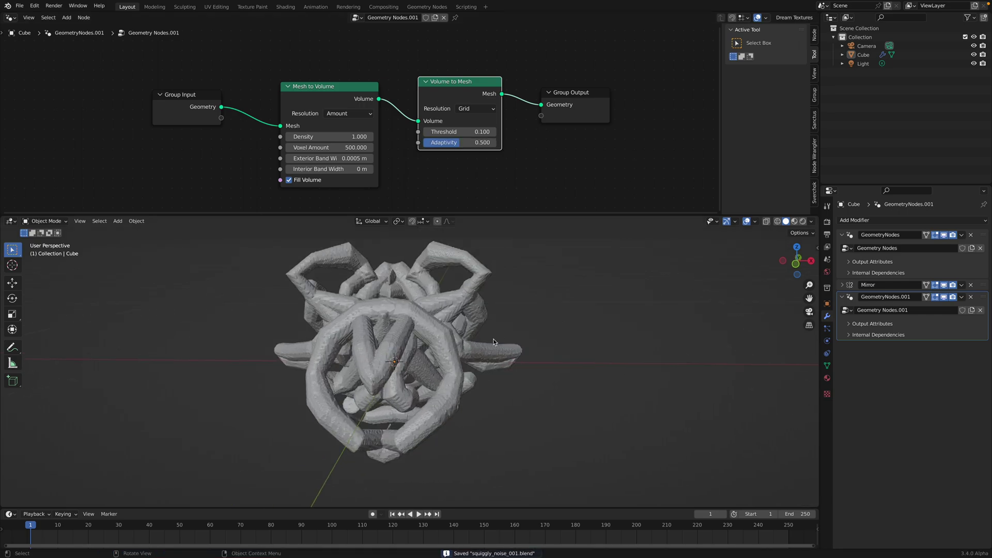
middle_drag(493, 342, 613, 333)
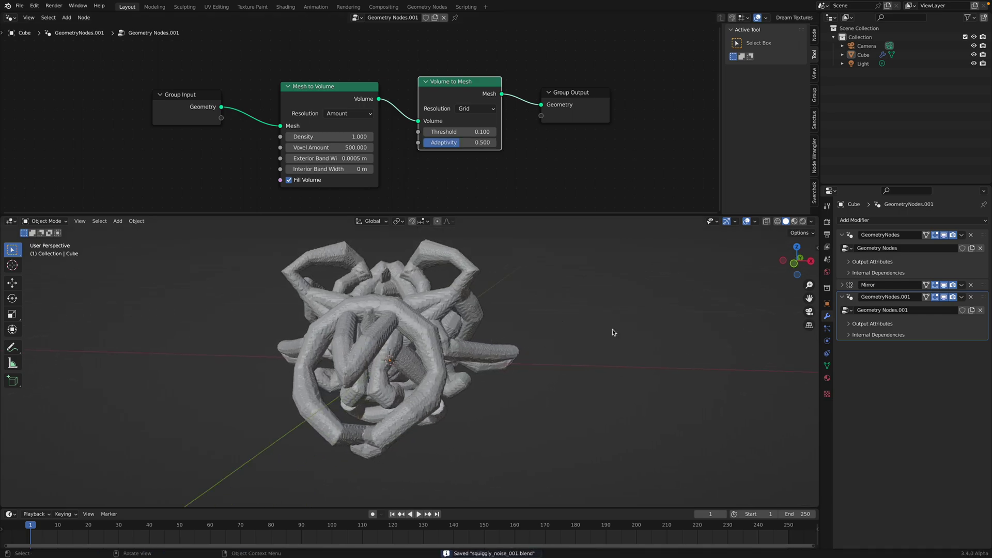
Replace the GeometryNodes.001 modifier with a Remesh modifier in Voxel mode, using a Voxel Size of 0.02 m
click(971, 298)
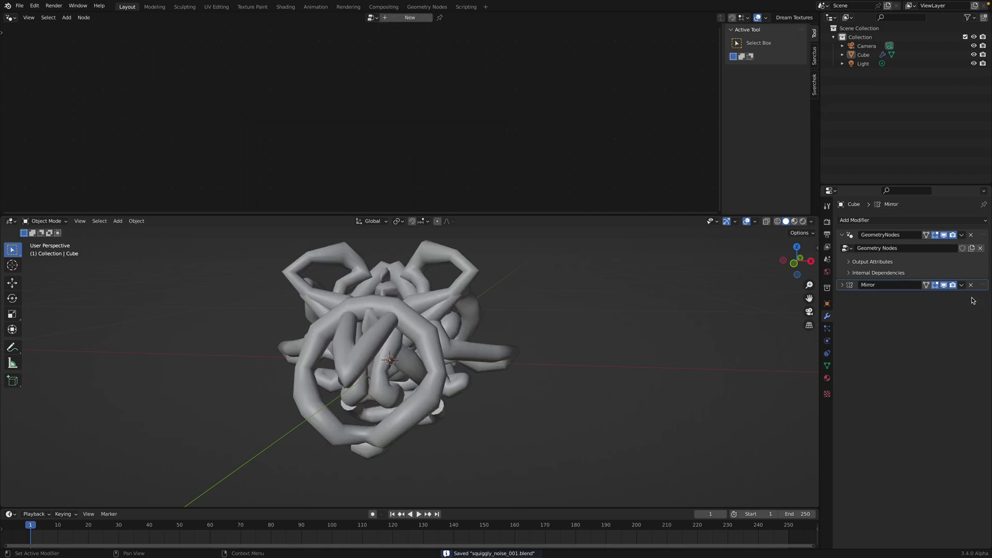
click(905, 222)
click(827, 342)
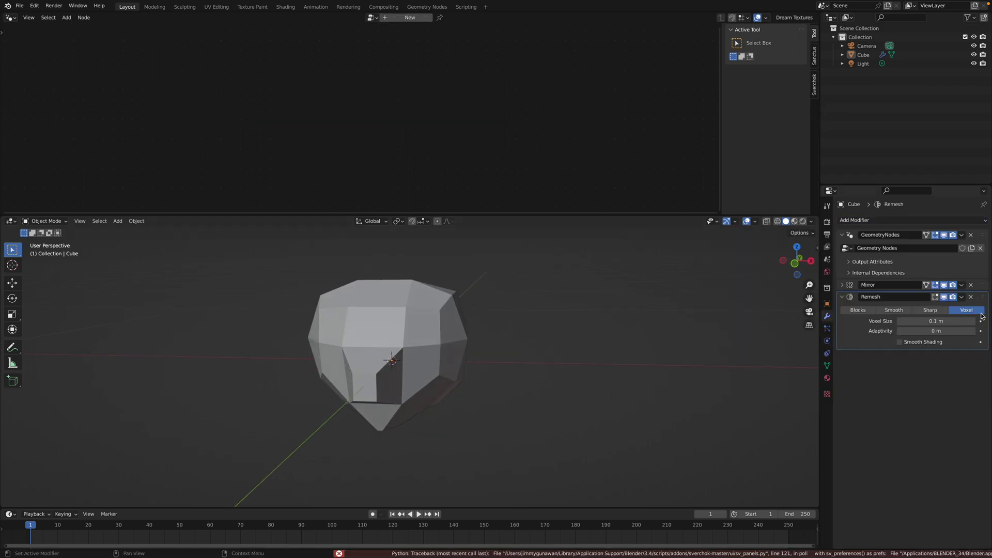
click(943, 319)
text(0.02)
key(Return)
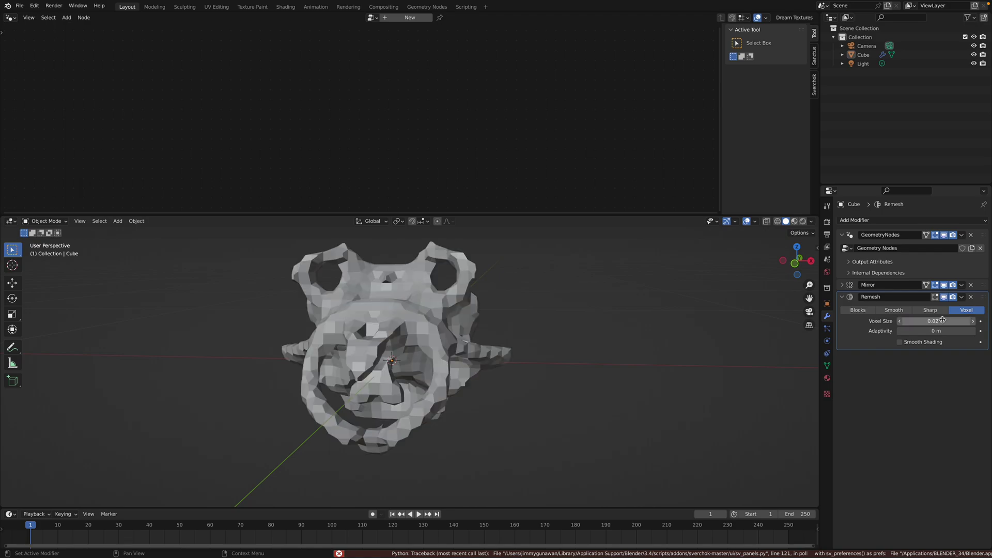
Enable Smooth Shading on the Remesh modifier, set its Voxel Size to 0.01 m and save the file
click(906, 343)
text(0)
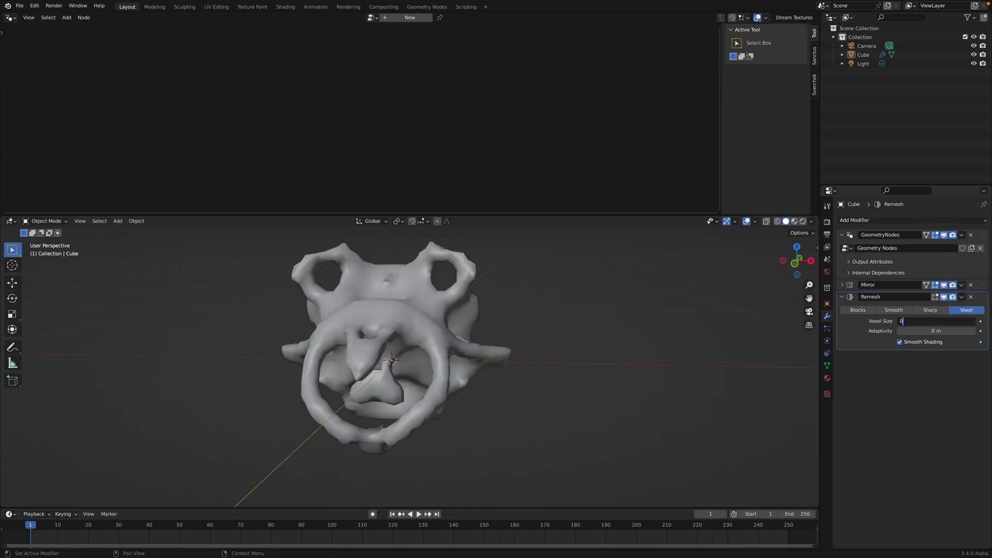
key(Return)
mouse_move(496, 331)
middle_down()
mouse_move(653, 351)
mouse_move(421, 350)
middle_up()
key(ctrl+s)
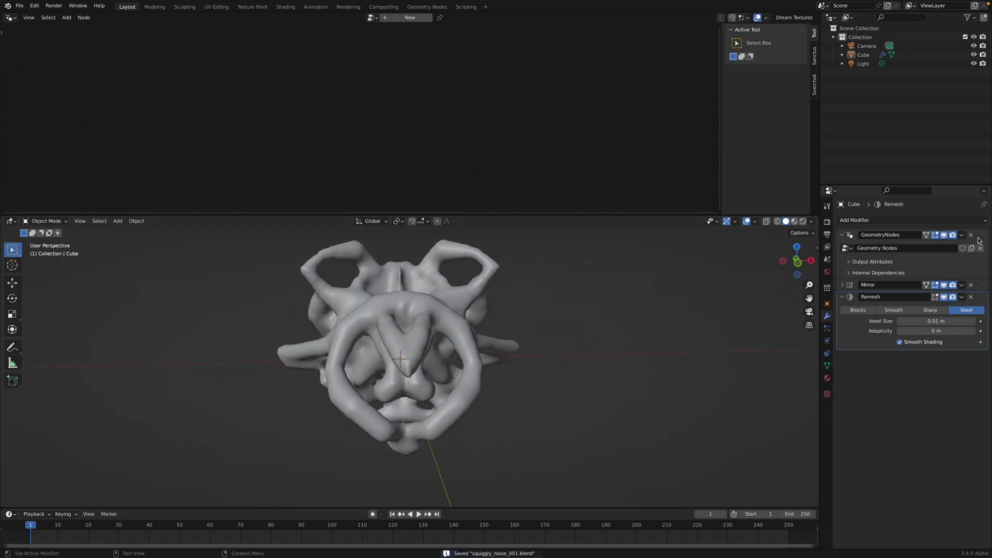
Return to the first Geometry Nodes modifier's node tree and raise the Noise Texture's W to 300.440
click(972, 235)
key(ctrl+z)
scroll(359, 140, down, 6)
middle_drag(157, 173, 363, 111)
scroll(363, 110, up, 2)
drag(252, 126, 249, 134)
middle_drag(310, 127, 343, 66)
scroll(297, 139, up, 2)
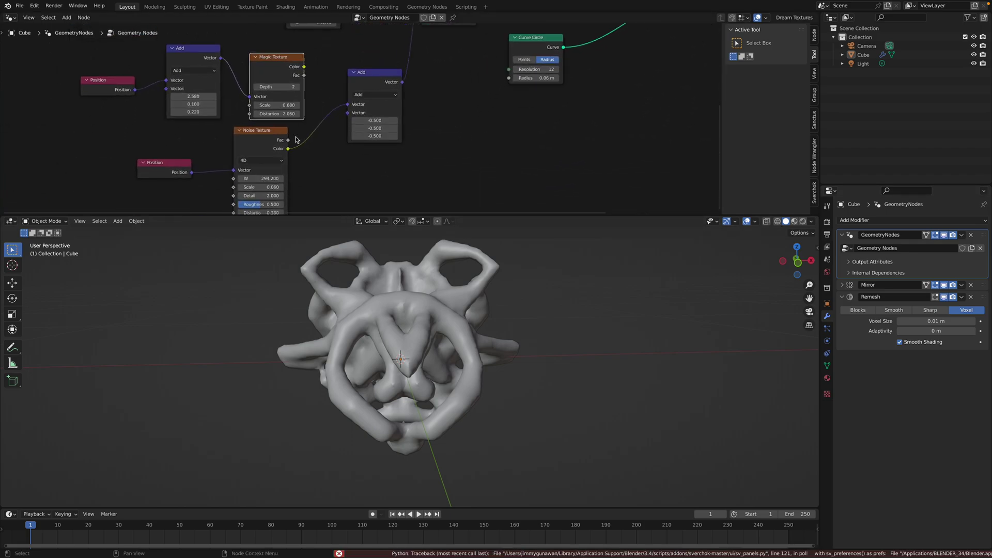
shift+drag(252, 183, 271, 184)
middle_drag(257, 189, 340, 148)
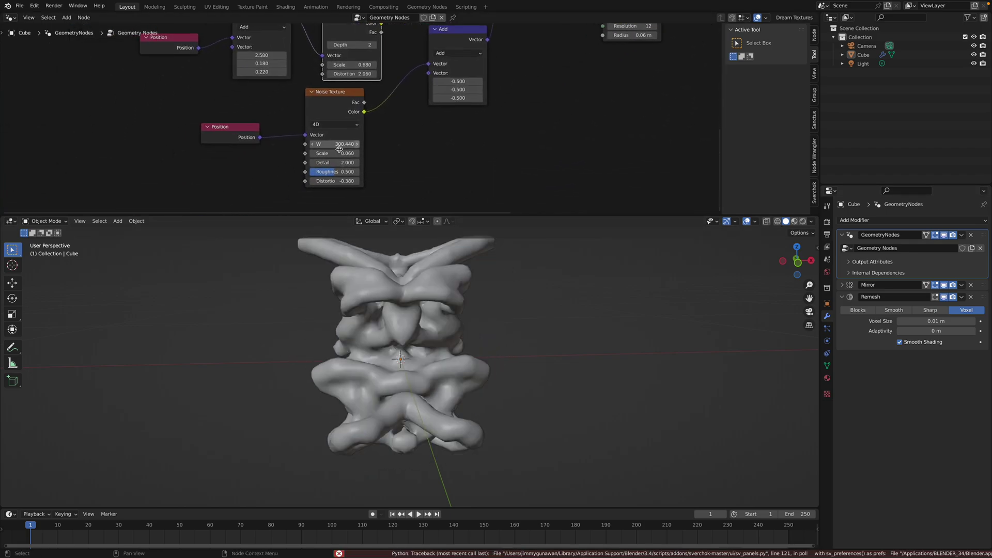
Expose the Noise Texture's W through a new Group Input node and set it to 305.320 in the modifier
drag(305, 144, 176, 180)
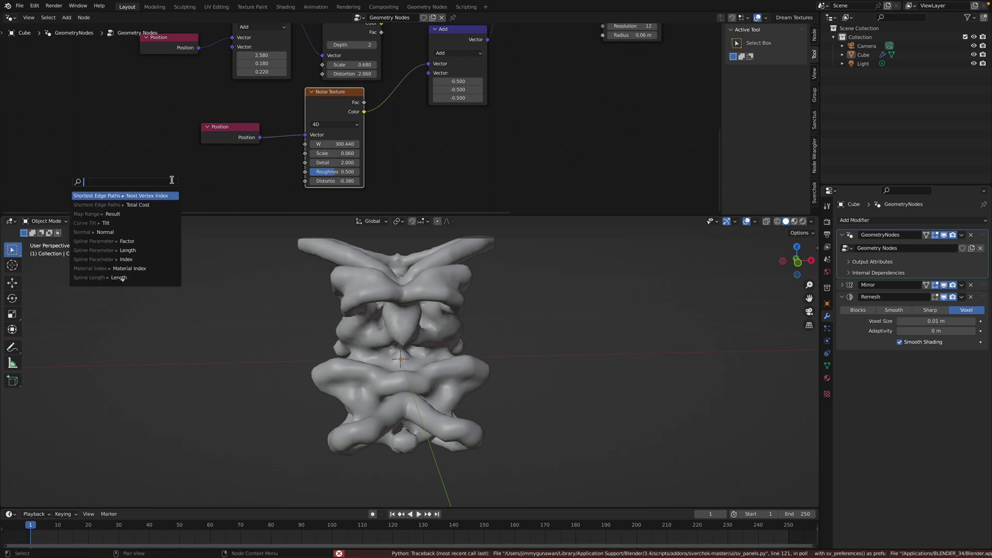
text(gr)
key(Return)
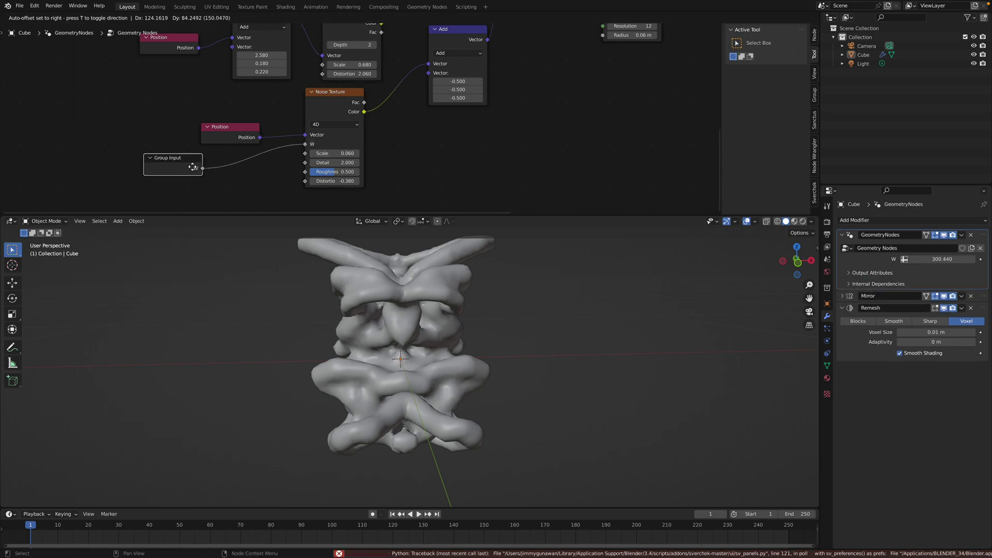
click(194, 159)
drag(945, 260, 990, 260)
Duplicate the squiggly object along the X axis and repeat the duplication three times to make a row of five
scroll(559, 316, down, 2)
shift+middle_drag(497, 325, 355, 326)
click(293, 334)
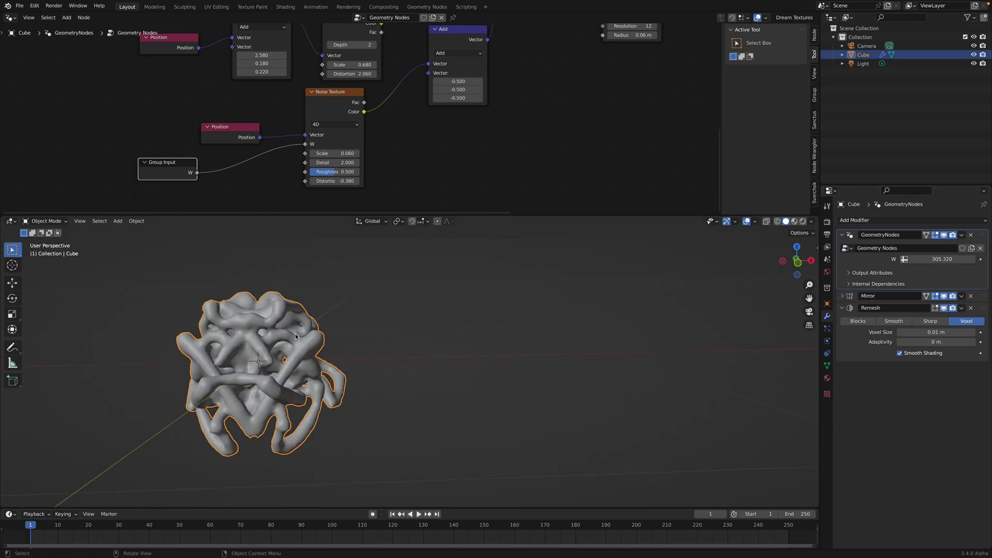
key(shift+d)
key(x)
click(504, 337)
key(shift+r)
key(shift+r)
key(shift+r)
scroll(503, 346, down, 6)
middle_drag(503, 347, 363, 344)
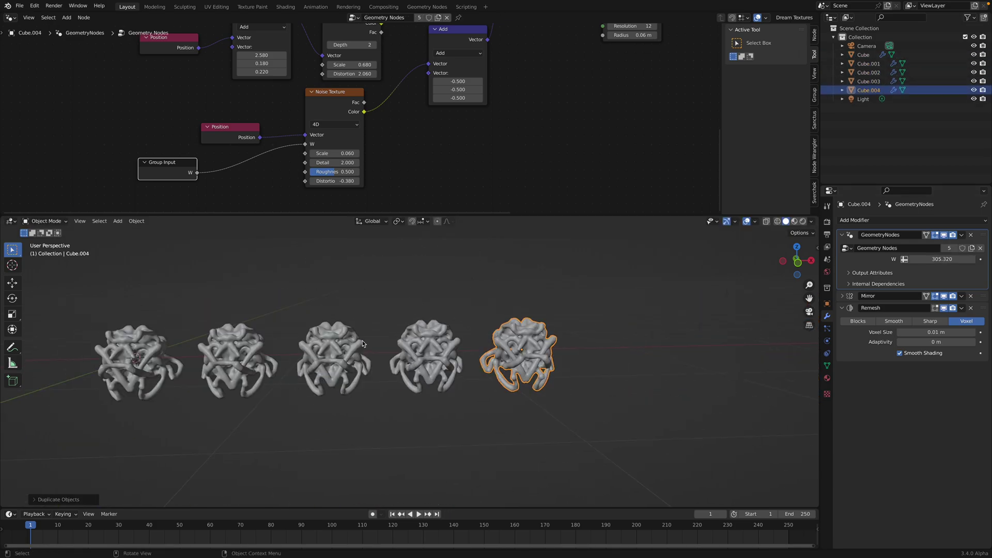
Select the four duplicated objects and change their modifiers' W value together
click(245, 347)
shift+click(334, 355)
shift+click(427, 356)
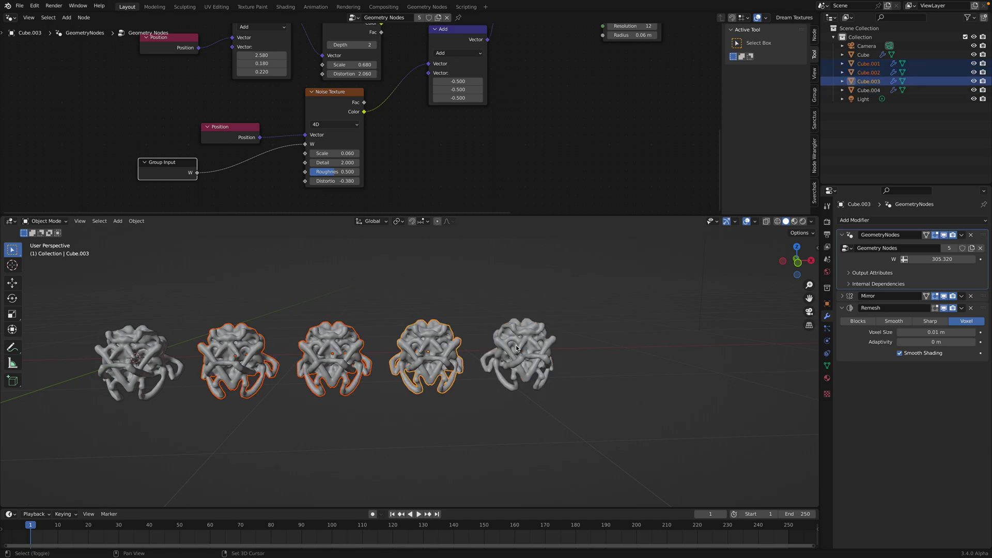
shift+click(516, 348)
shift+middle_drag(557, 316, 590, 309)
alt+drag(953, 257, 926, 259)
Vary W across the copies, with 330.560, 349.380 and 354.340 on the third, fourth and fifth objects, and save the file
click(375, 334)
shift+click(463, 333)
shift+click(557, 329)
click(451, 337)
shift+click(565, 334)
click(609, 273)
scroll(513, 320, up, 2)
middle_drag(548, 313, 578, 312)
key(ctrl+s)
View the row from the front, select all five objects and make the node editor taller
click(797, 262)
scroll(558, 314, down, 2)
shift+click(193, 348)
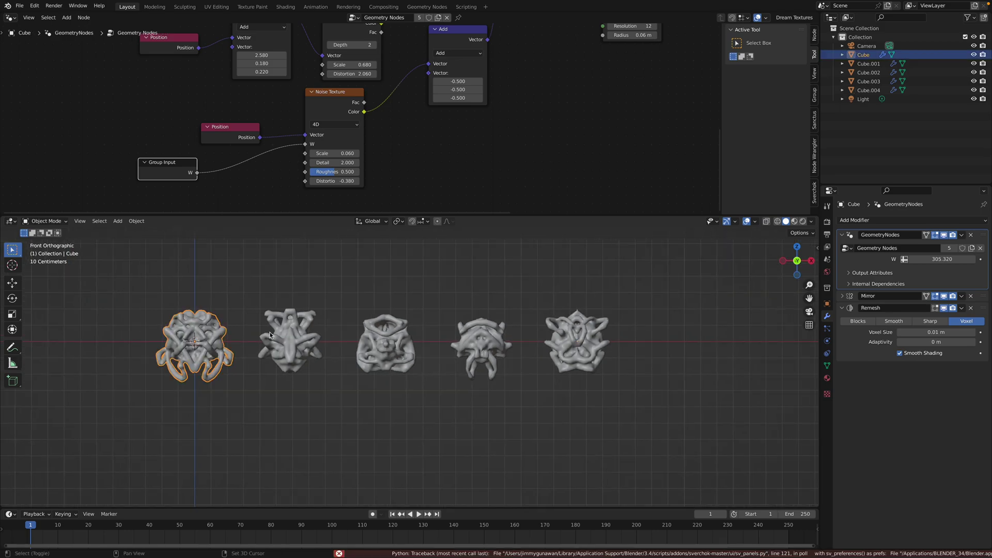
shift+click(290, 341)
shift+click(386, 344)
shift+click(482, 347)
shift+click(562, 344)
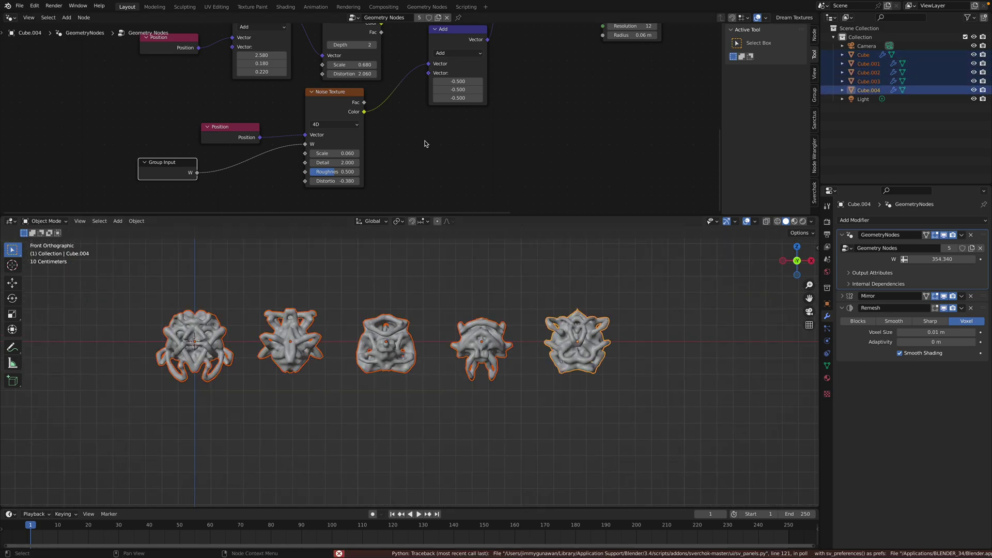
drag(484, 217, 483, 279)
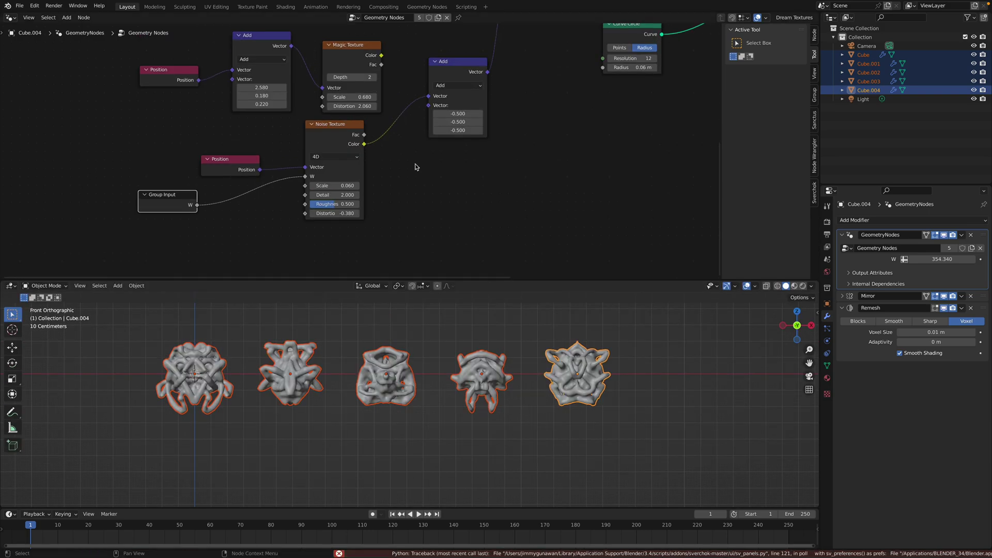
Save the file, try a Noise Texture Scale of 0.780 and settle on 0.070
key(Home)
scroll(453, 188, up, 5)
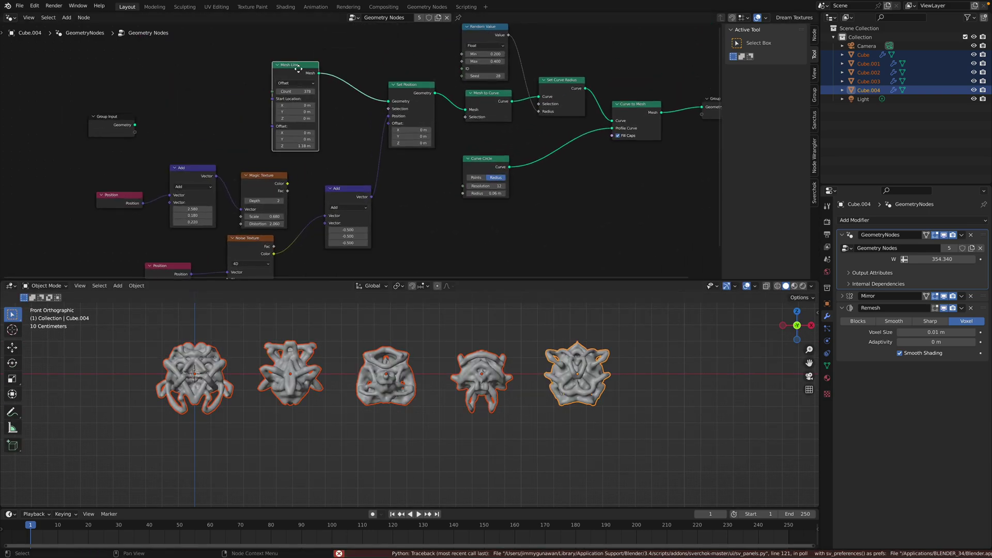
key(ctrl+s)
scroll(327, 195, up, 1)
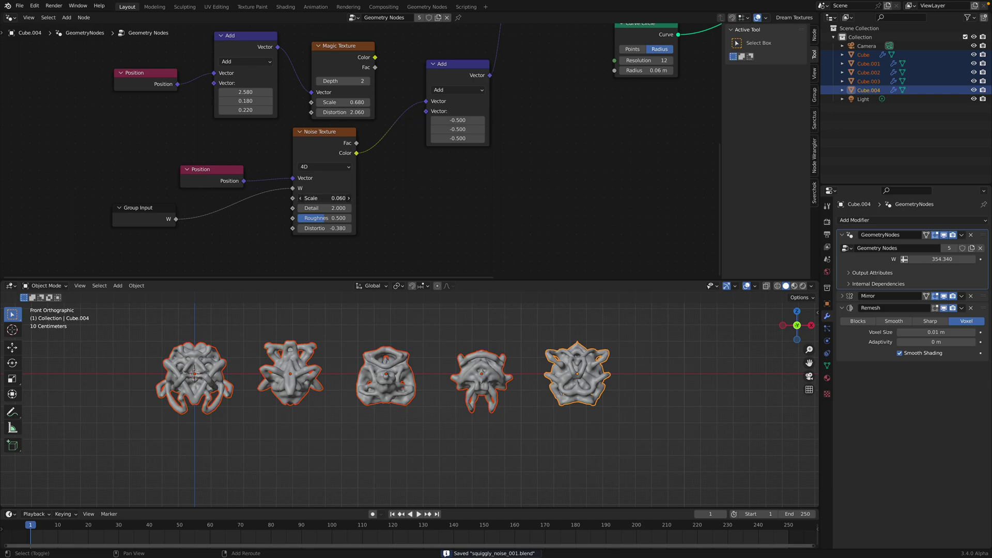
drag(326, 198, 450, 198)
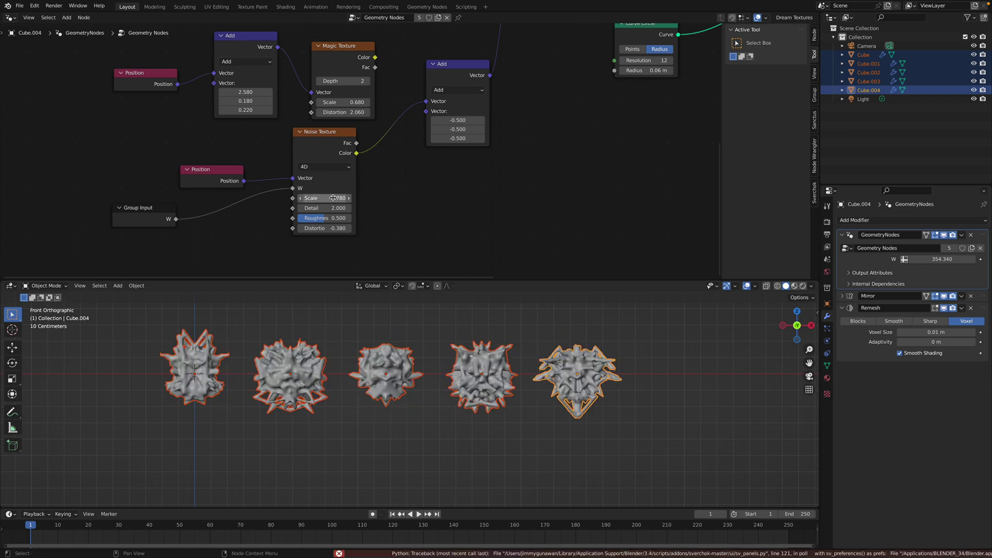
text(7)
key(Return)
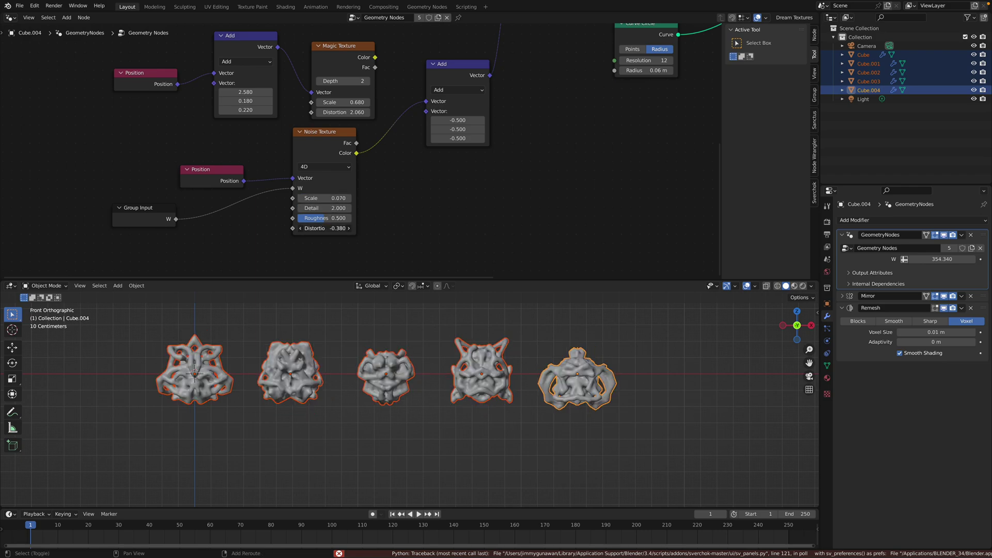
Raise the Noise Texture's Distortion to 0.520 and save the file
drag(325, 228, 428, 228)
text(-0.1)
key(Return)
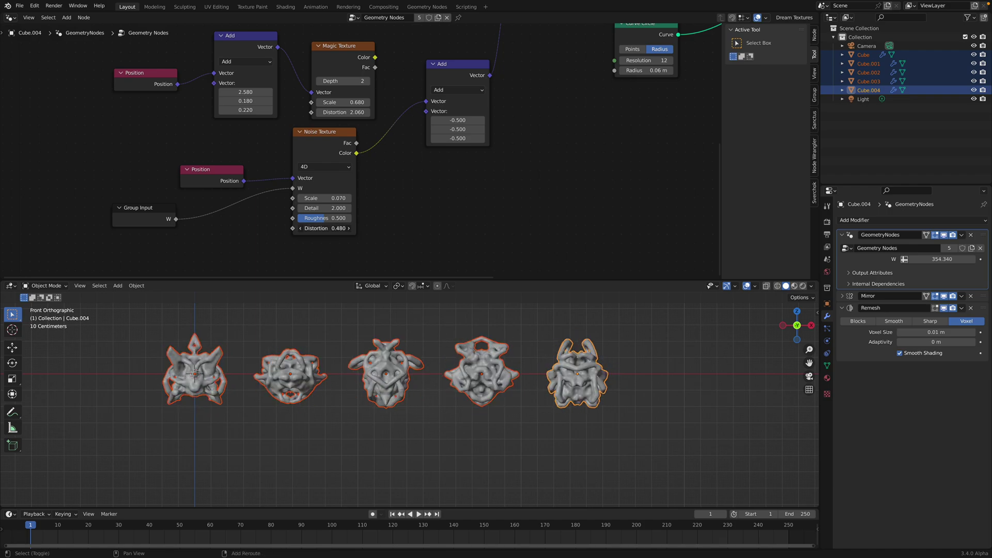
middle_drag(397, 14, 405, 159)
key(ctrl+s)
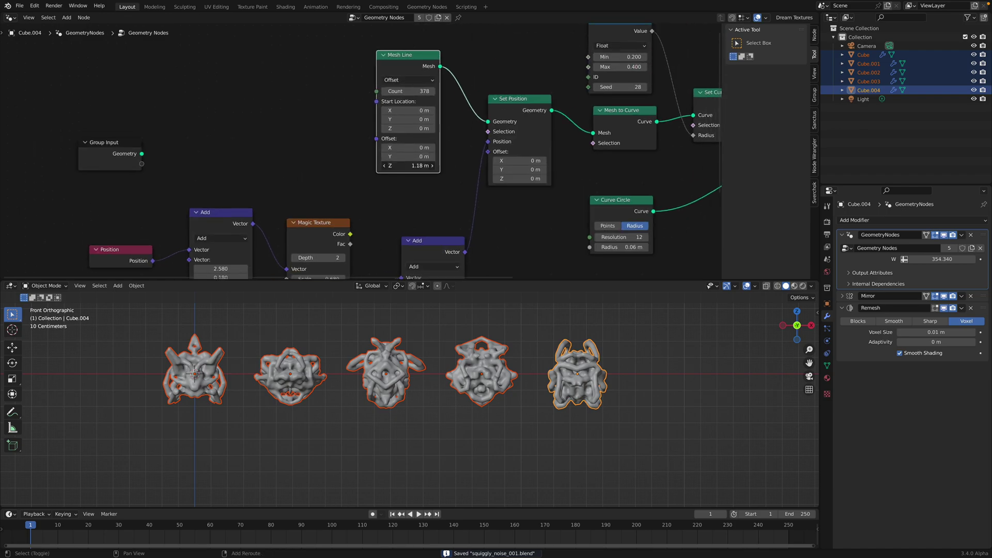
Set the Mesh Line's Count to 100 and its Z Offset to 0.94 m
click(405, 97)
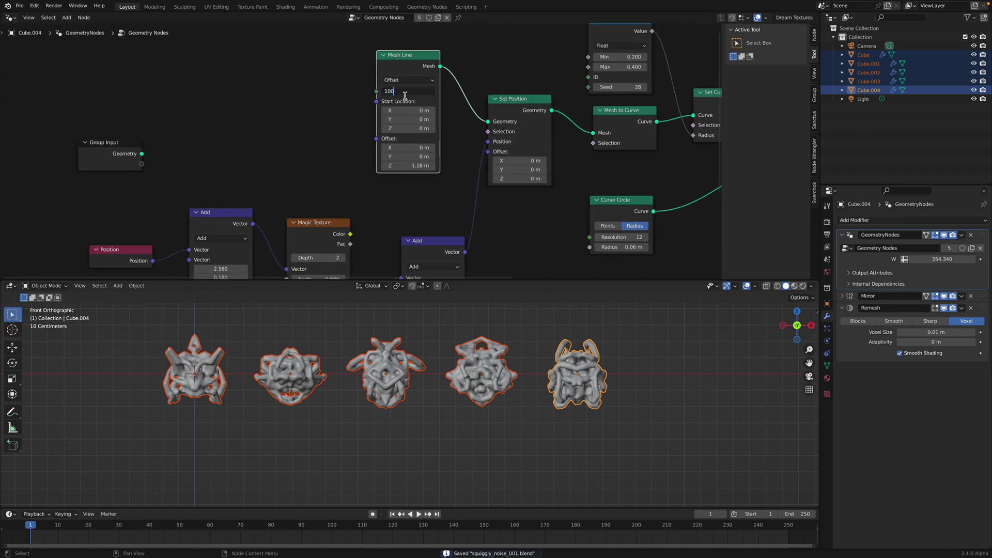
key(Return)
shift+drag(421, 166, 553, 166)
click(412, 166)
text(0.94)
key(Return)
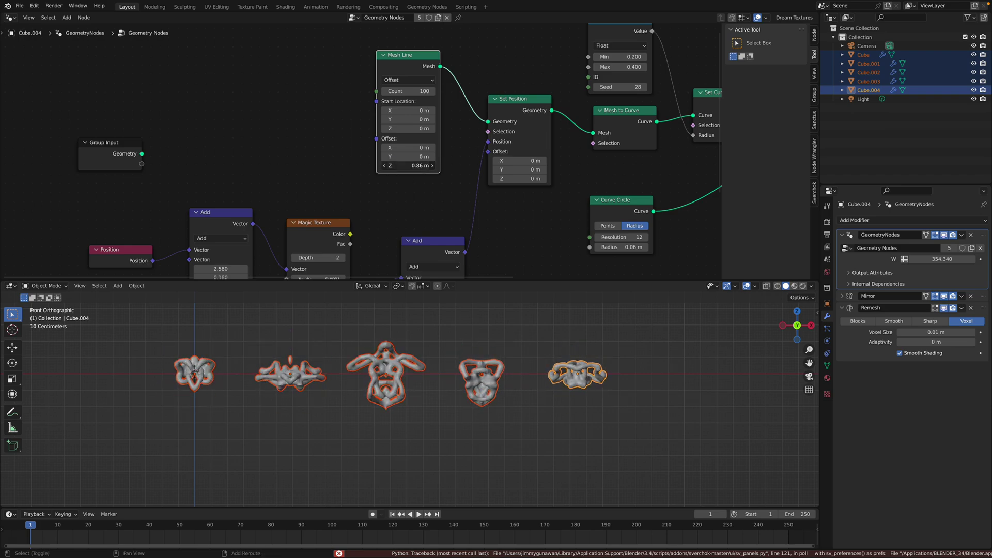
Raise the Mesh Line's Count to 1336, deselect all objects and save the file
drag(414, 90, 507, 91)
mouse_move(487, 364)
middle_down()
mouse_move(431, 384)
mouse_move(626, 374)
mouse_move(471, 365)
mouse_move(524, 372)
mouse_move(377, 376)
mouse_move(635, 380)
mouse_move(359, 376)
mouse_move(443, 375)
middle_up()
key(alt+a)
key(ctrl+s)
Select the last object in the row, save the file and slightly reposition the Set Position node
click(499, 360)
click(548, 378)
scroll(443, 145, down, 4)
middle_drag(455, 149, 390, 167)
key(ctrl+s)
drag(355, 93, 347, 81)
middle_drag(379, 209, 186, 199)
middle_drag(480, 342, 445, 330)
scroll(422, 259, down, 2)
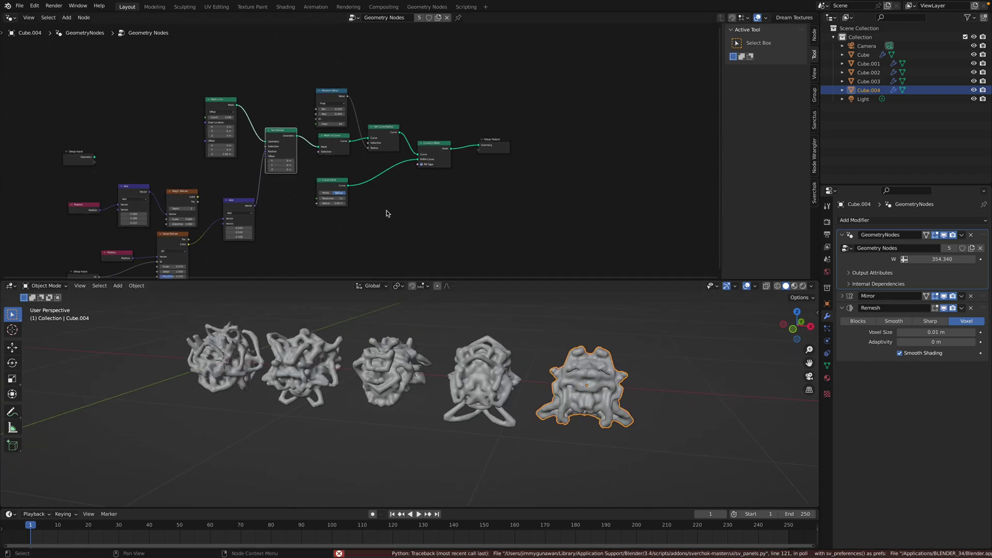
Set the viewport shading Color to Random, deselect the last object and save the file
middle_drag(392, 215, 578, 265)
click(812, 286)
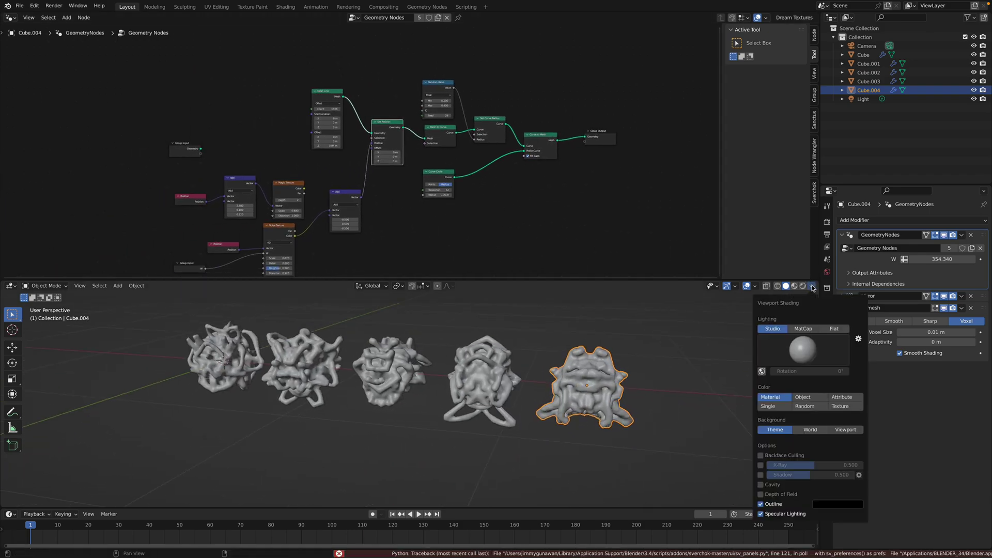
click(811, 405)
click(638, 342)
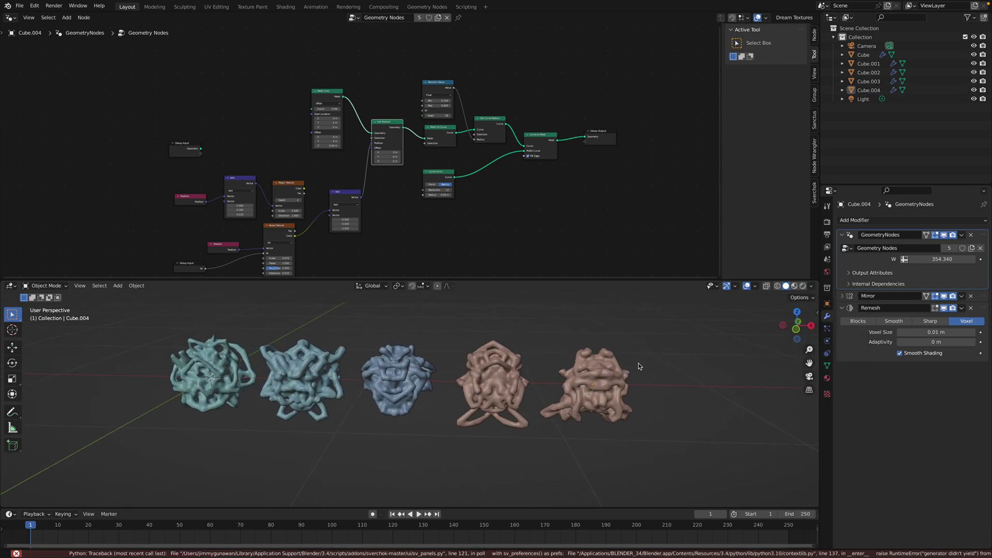
scroll(638, 356, up, 2)
key(ctrl+s)
Hide the node editor's sidebar and shift the Magic Texture and its preceding Add node within the layout
middle_drag(638, 359, 644, 358)
scroll(528, 230, down, 2)
middle_drag(584, 185, 569, 154)
scroll(569, 153, up, 1)
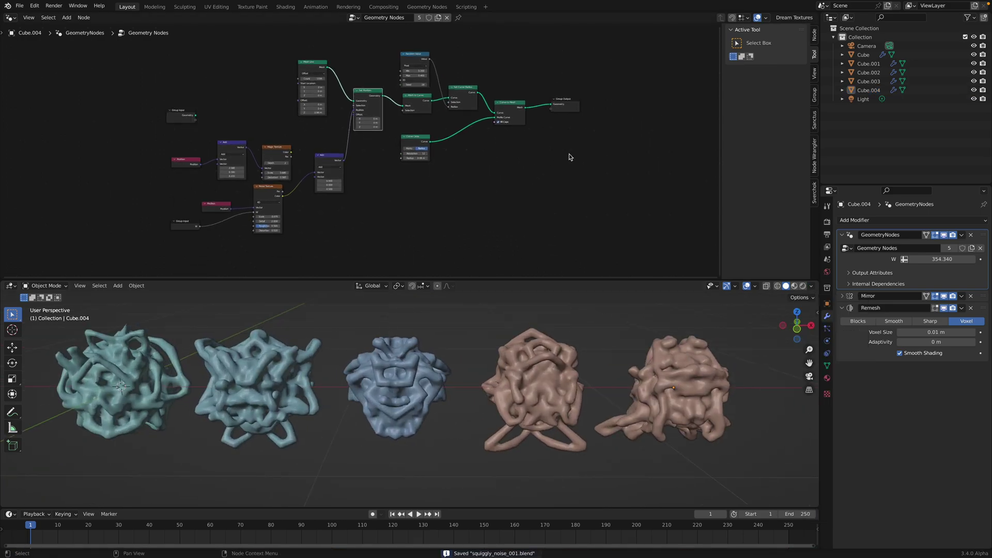
drag(722, 156, 786, 173)
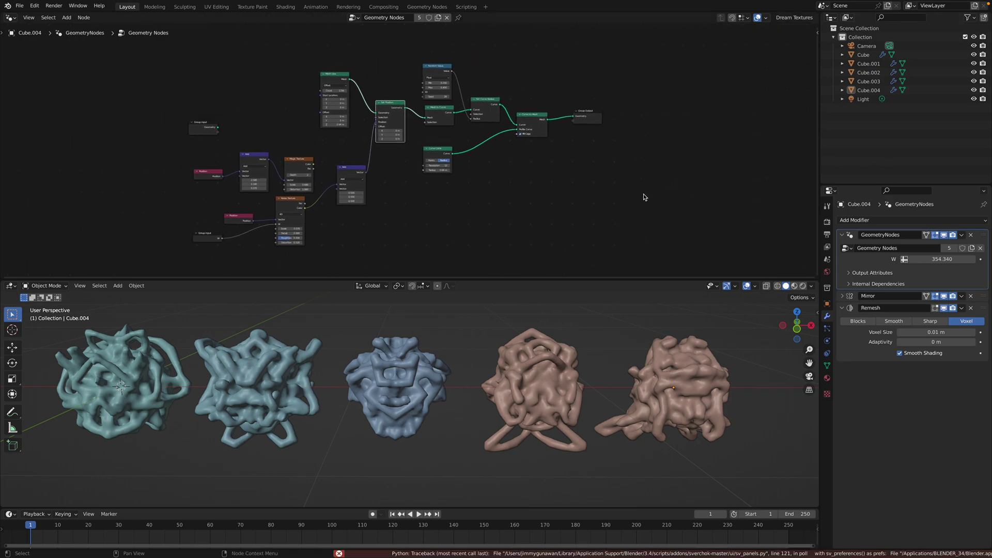
drag(253, 156, 287, 157)
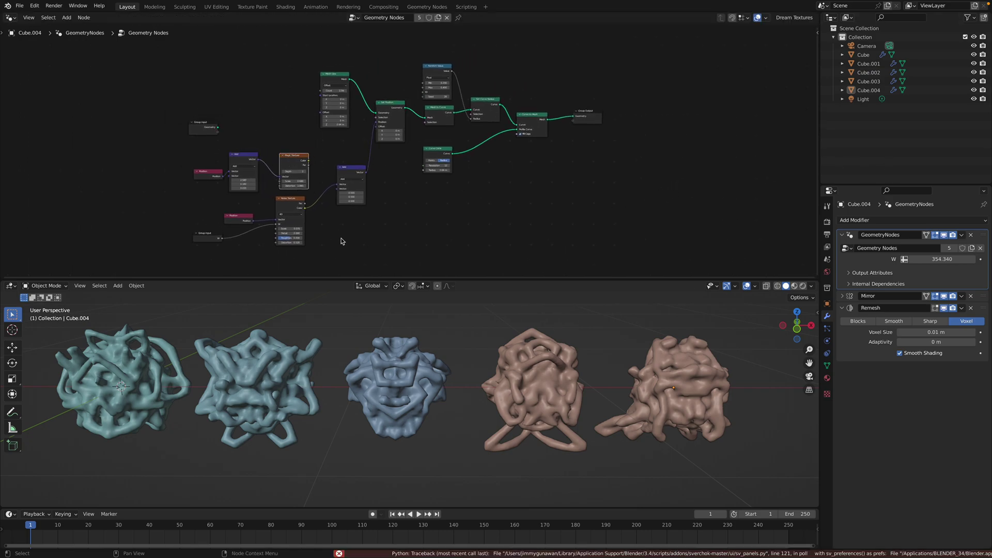
scroll(346, 243, up, 1)
Examine the middle and fourth objects from several angles and save the file
click(438, 368)
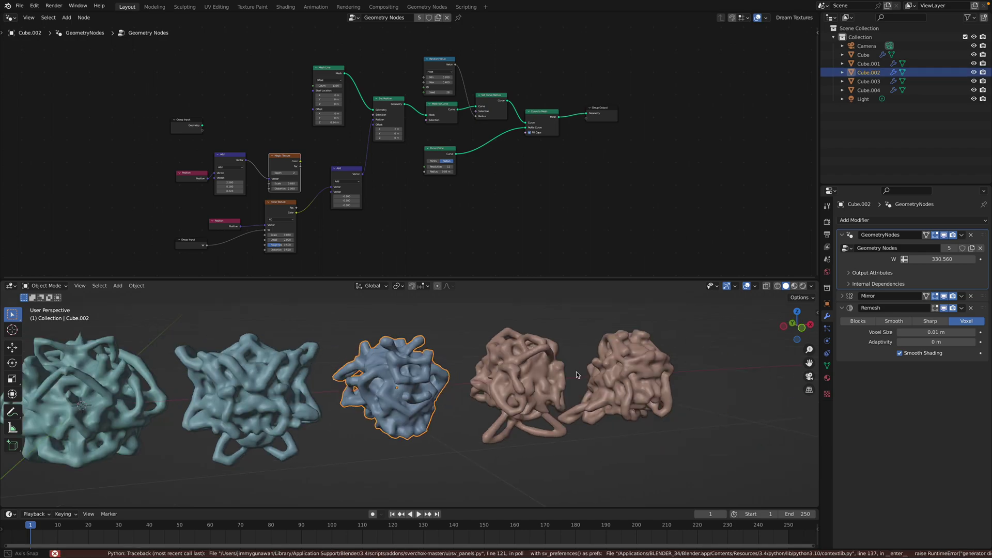
middle_drag(466, 372, 511, 355)
click(500, 365)
click(461, 357)
click(500, 357)
scroll(510, 352, up, 2)
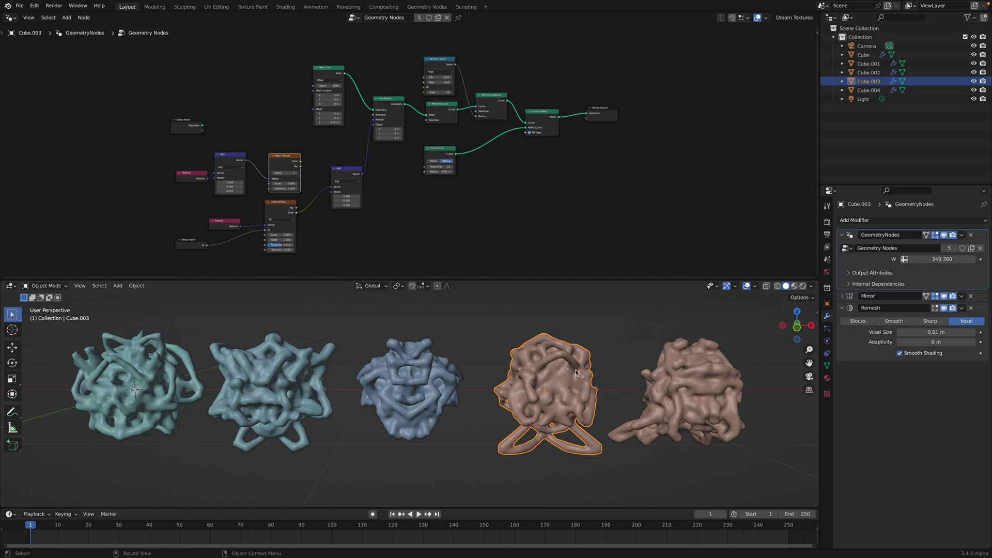
middle_drag(576, 372, 563, 401)
middle_drag(540, 351, 504, 368)
key(ctrl+s)
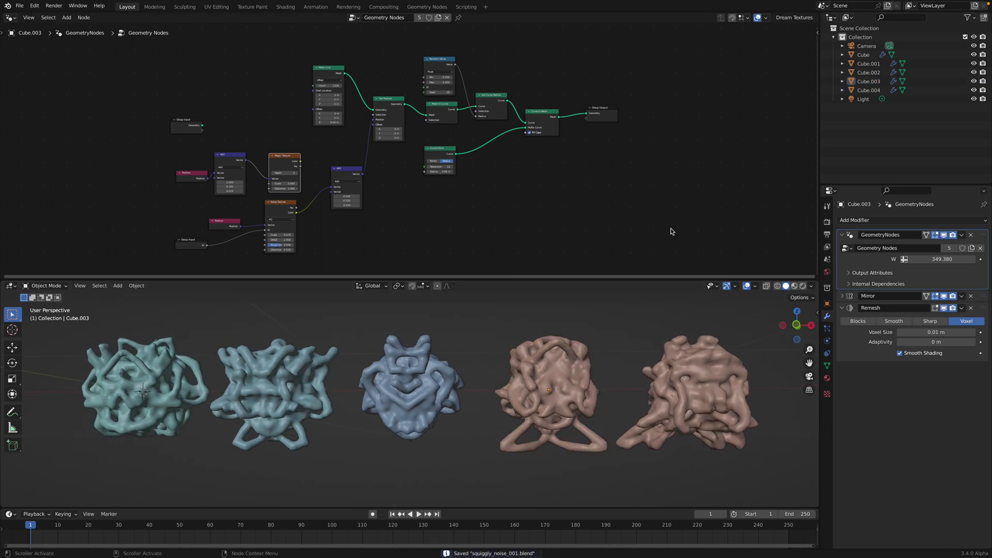
Increase the Noise Texture's Scale, set the Mesh Line's Count to 100 and check the five shapes
scroll(510, 177, up, 5)
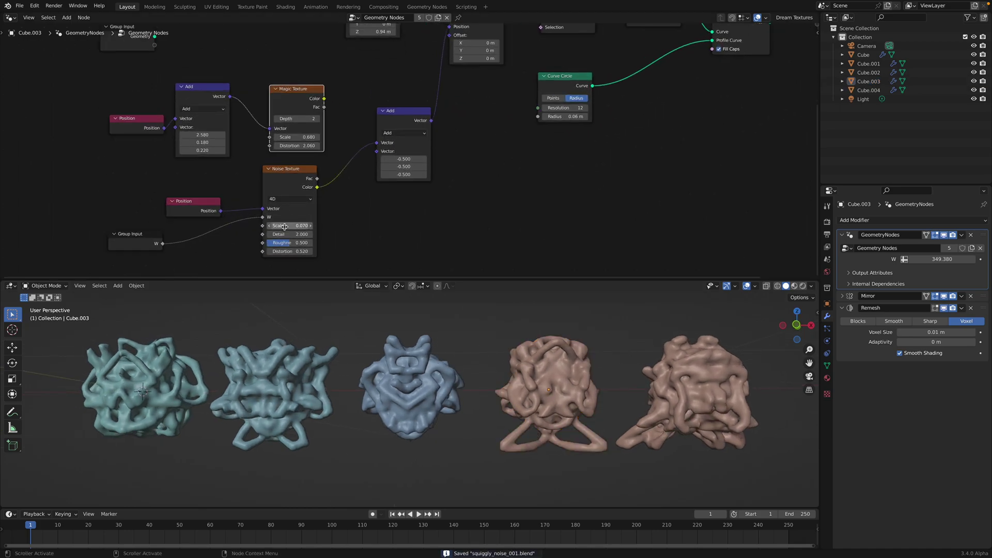
shift+drag(285, 227, 305, 227)
middle_drag(345, 109, 355, 192)
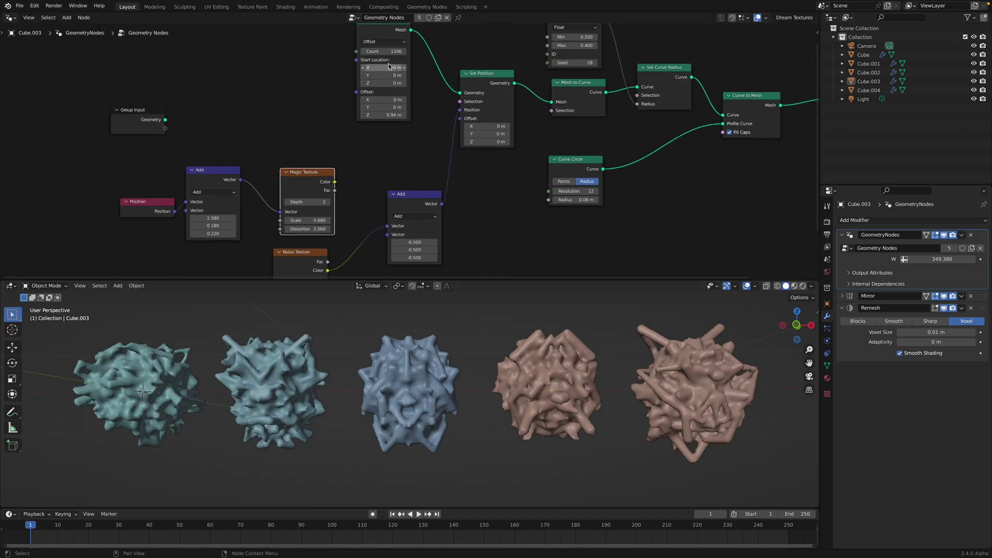
text(100)
key(Return)
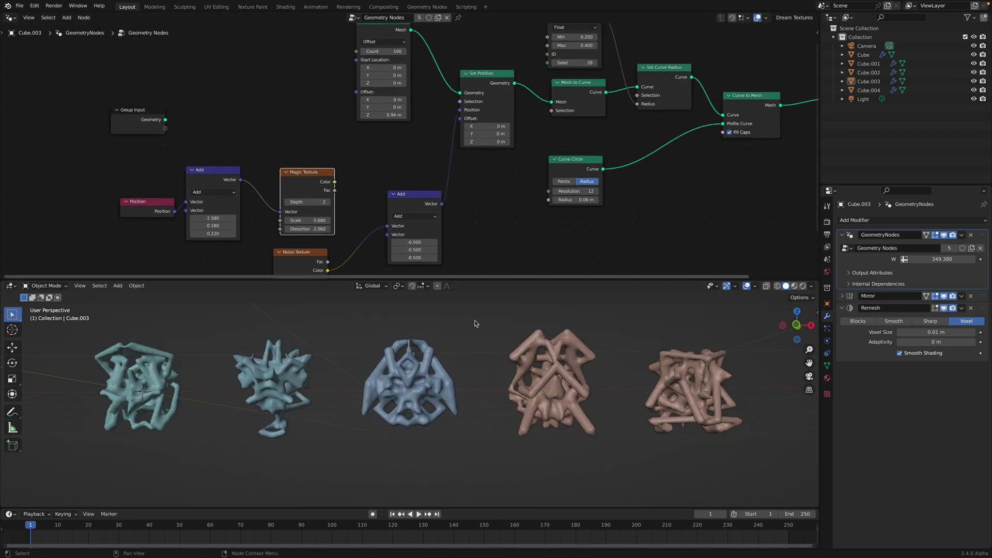
middle_drag(475, 324, 472, 377)
key(Home)
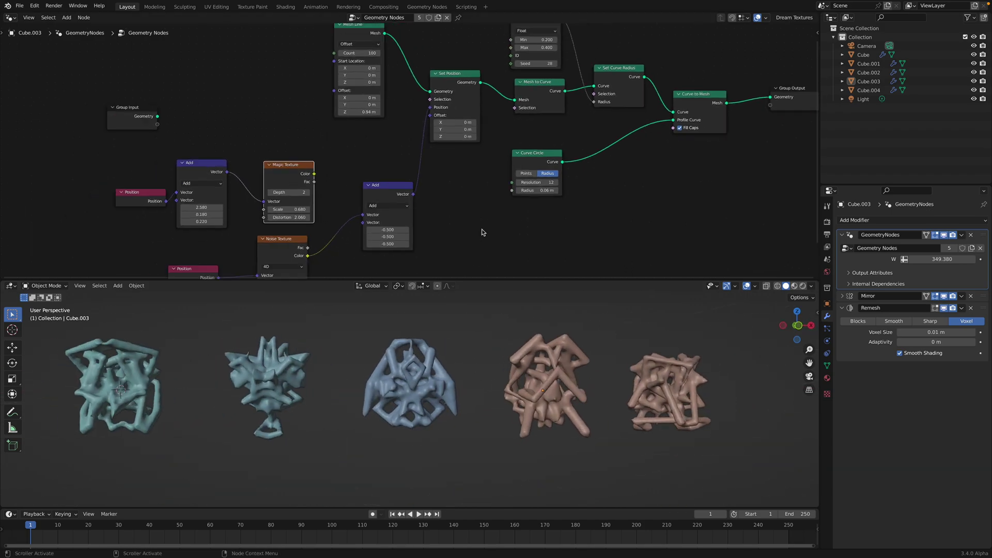